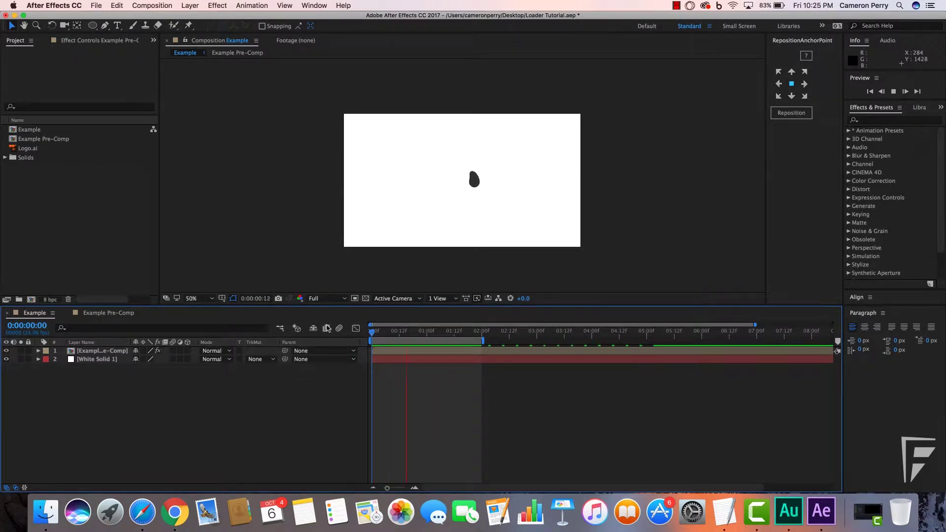
- Create a new composition named Master Comp, 1920 x 1080 px at 24 fps and 10 seconds long
key(space)
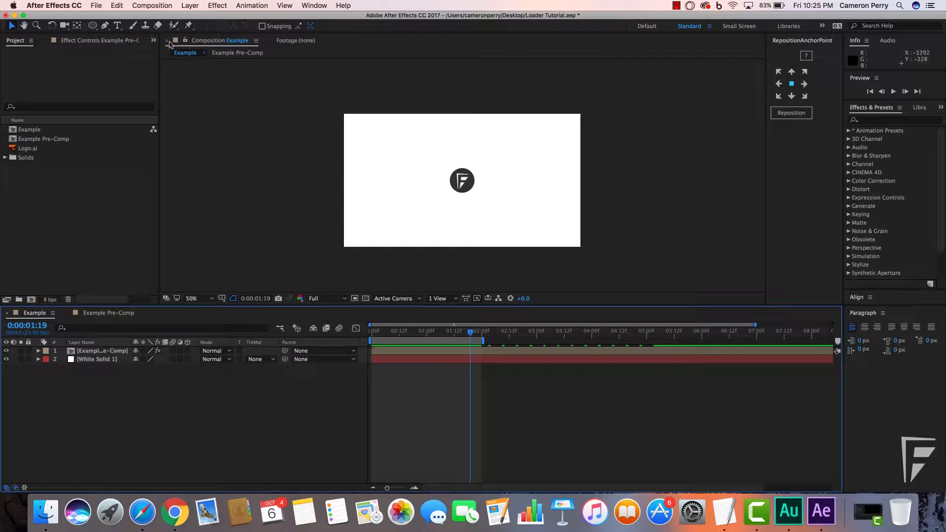
click(161, 6)
click(166, 18)
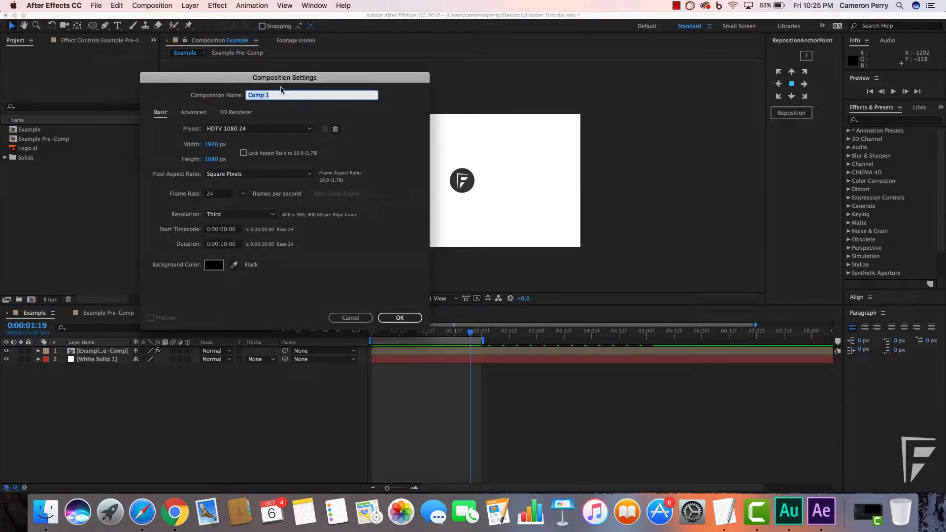
text(Master)
click(399, 319)
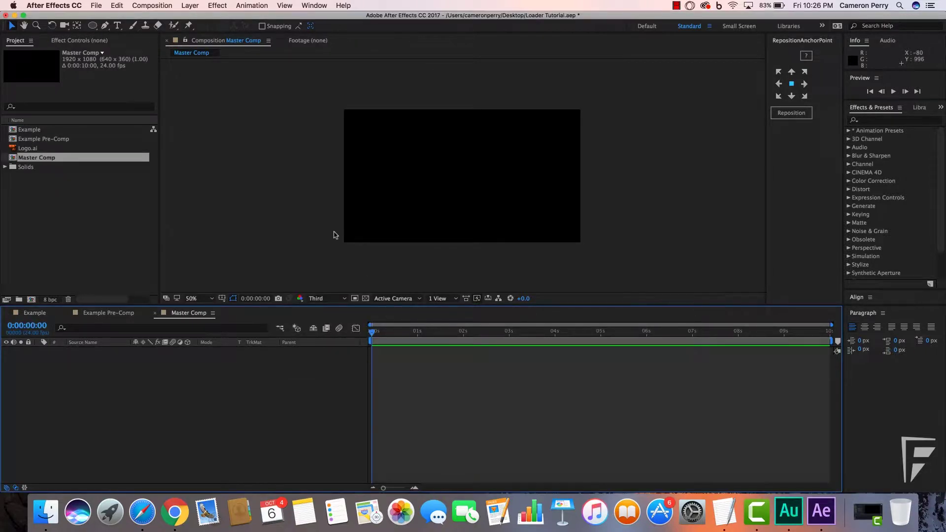
- Add a white solid layer that fills the Master Comp frame as a background
click(190, 5)
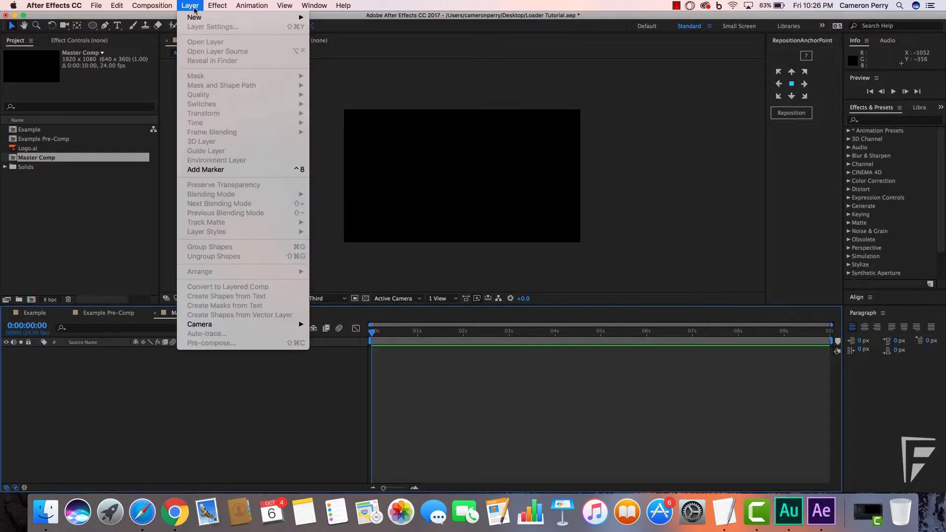
mouse_move(196, 18)
click(330, 29)
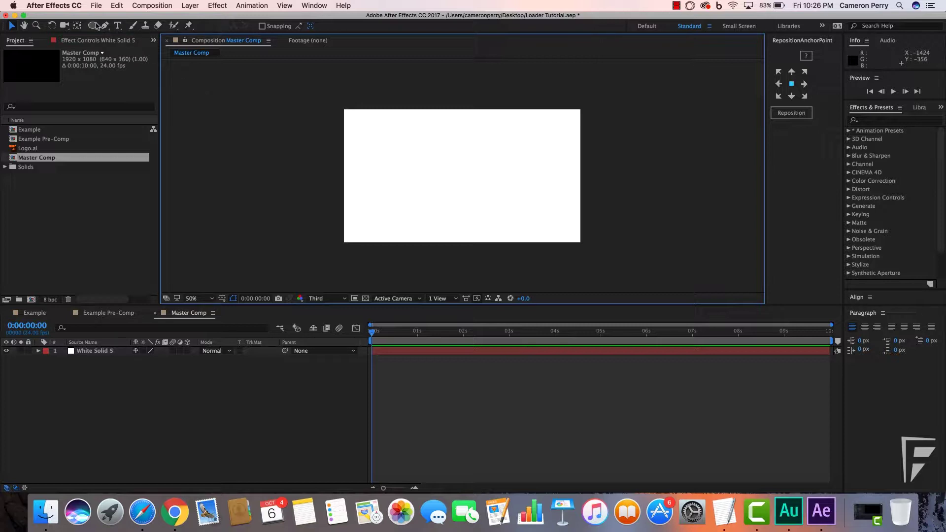
- Draw a dark grey circle about 231 px wide near the middle of the frame with the Ellipse tool and select it
click(96, 25)
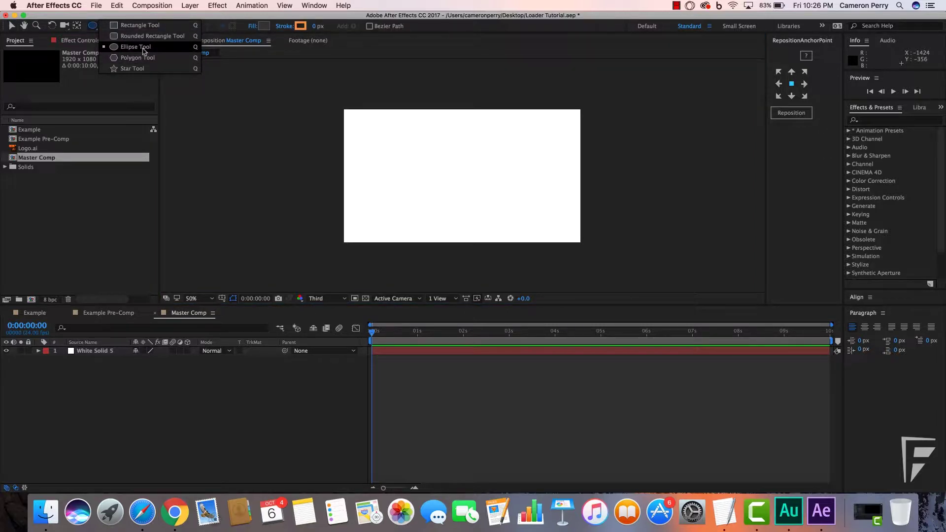
click(136, 46)
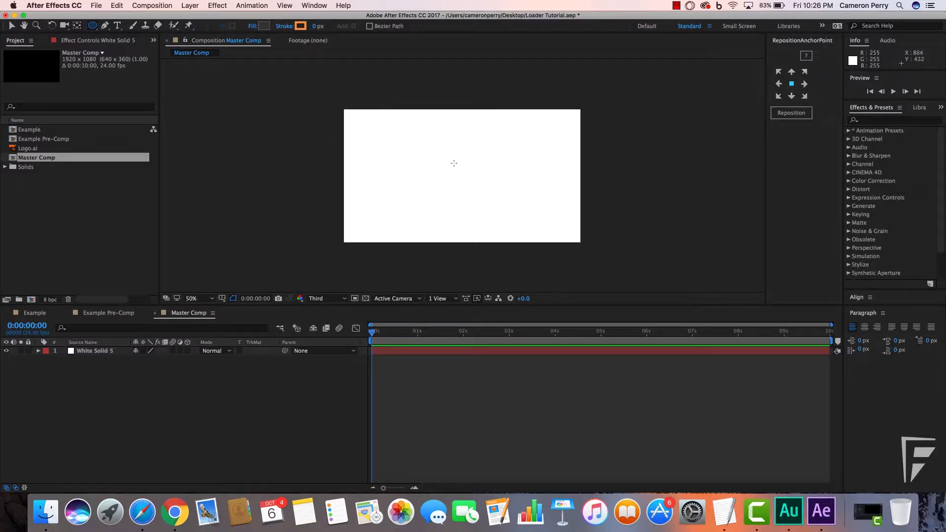
drag(454, 164, 482, 192)
key(v)
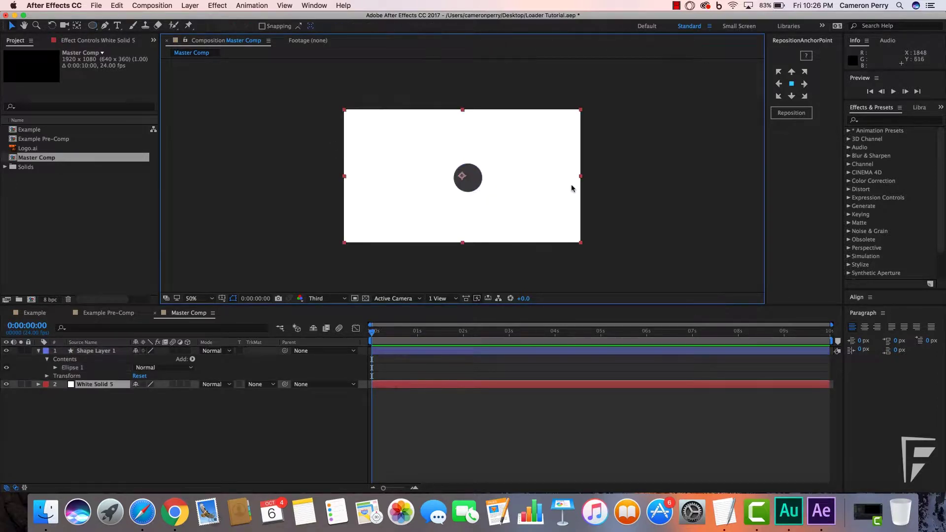
click(639, 197)
click(475, 183)
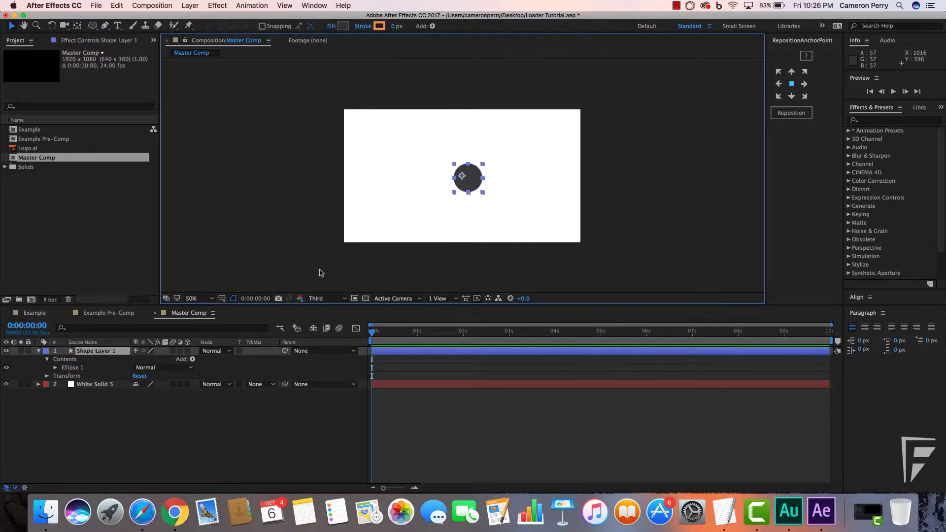
- Set the circle's ellipse path size to 200 by 200
click(56, 369)
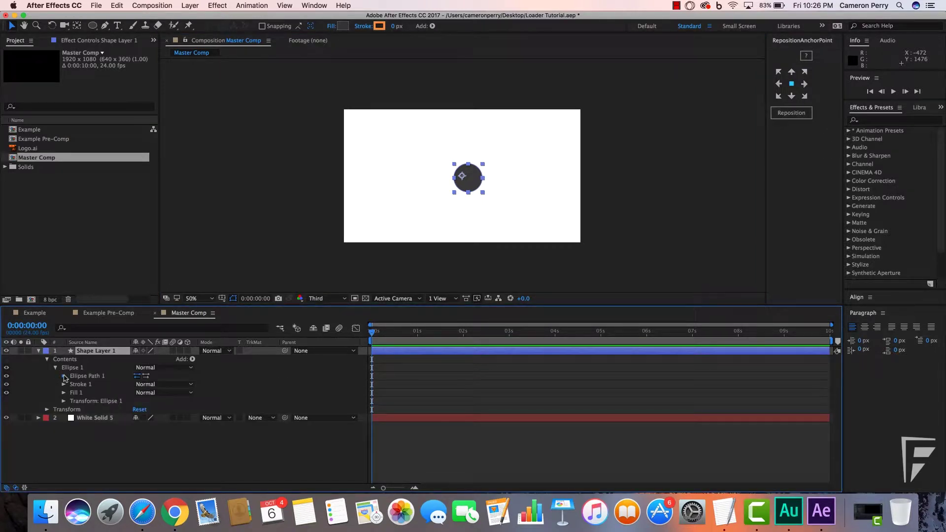
click(65, 377)
click(146, 384)
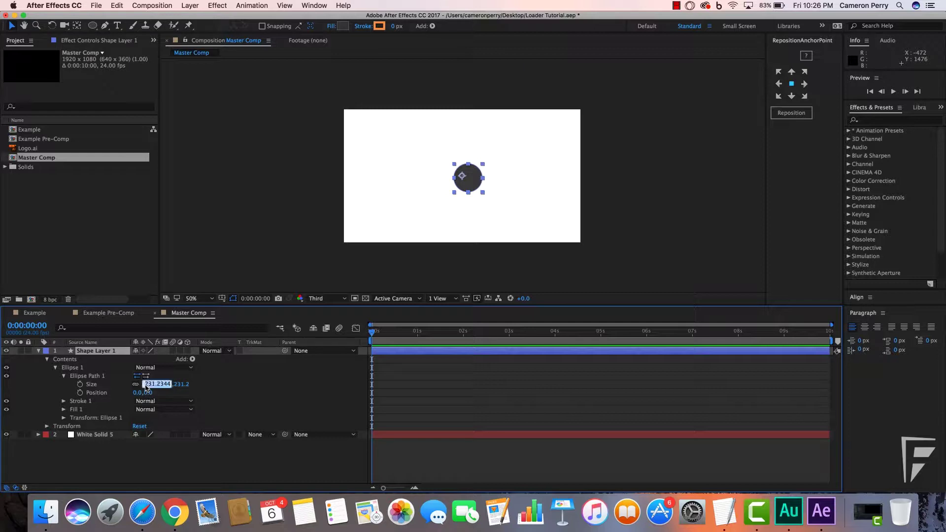
text(200)
key(Return)
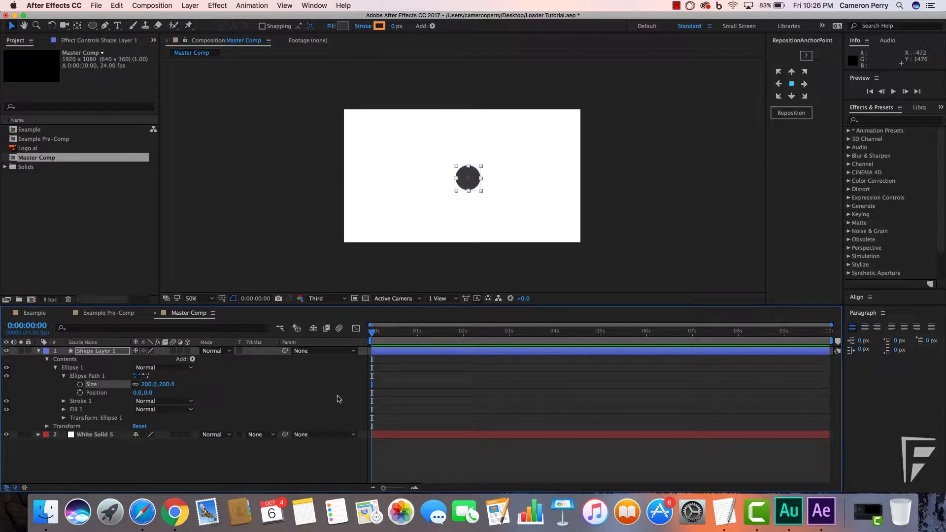
- Move the circle layer's anchor point to the centre of the circle
click(401, 404)
click(412, 352)
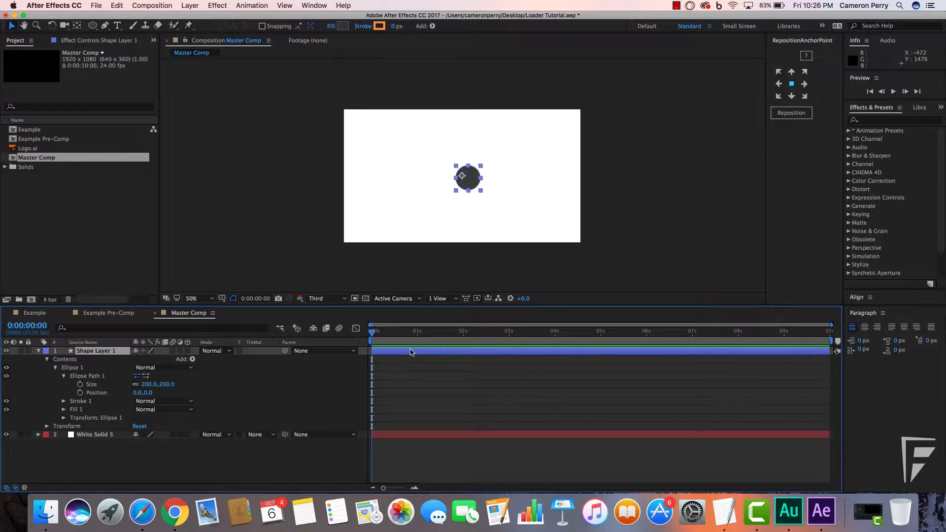
click(792, 85)
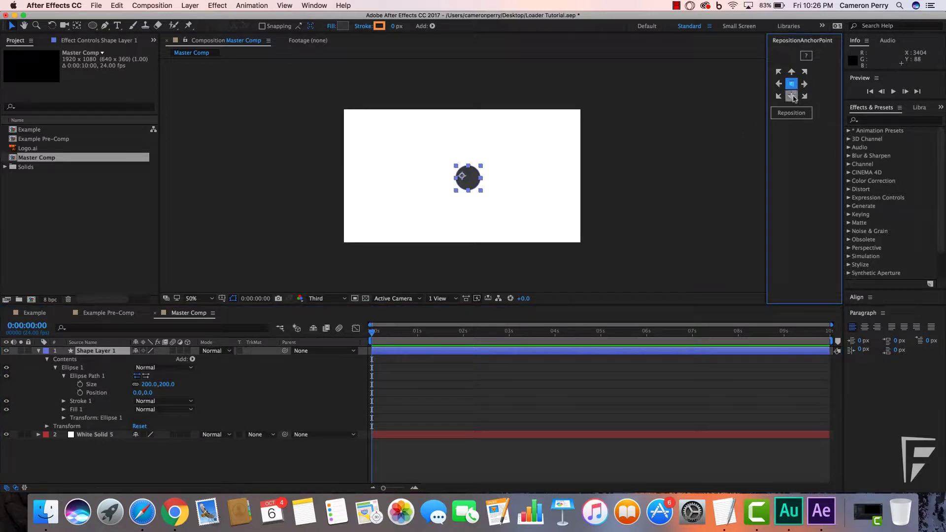
click(791, 113)
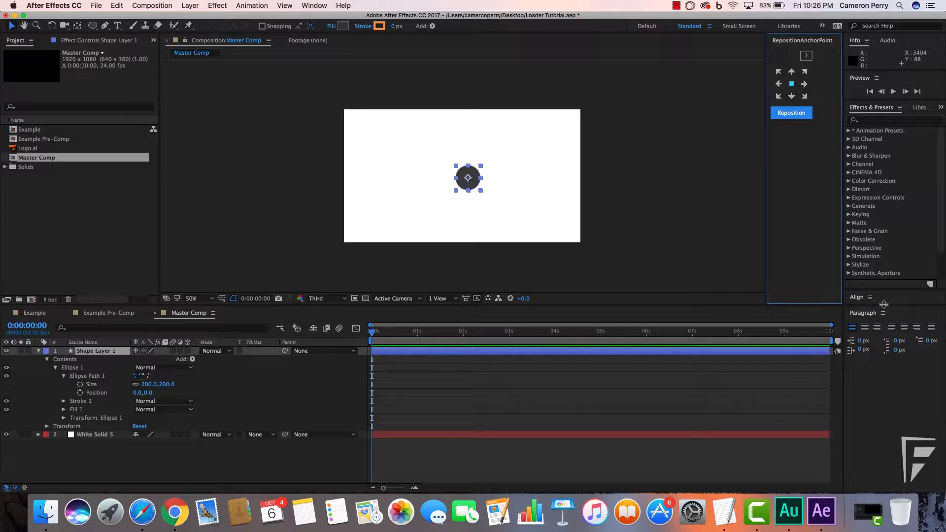
- Align the circle to the horizontal and vertical centre of the composition
drag(884, 304, 884, 343)
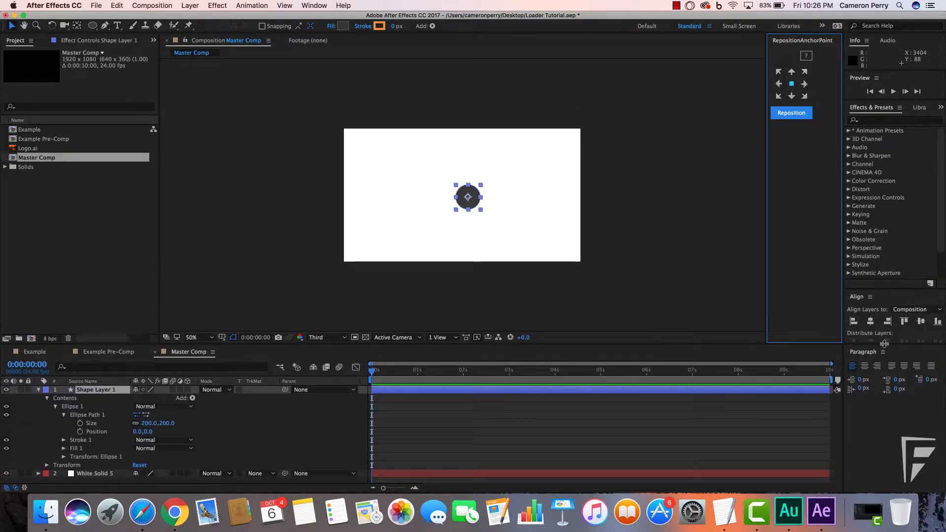
click(871, 323)
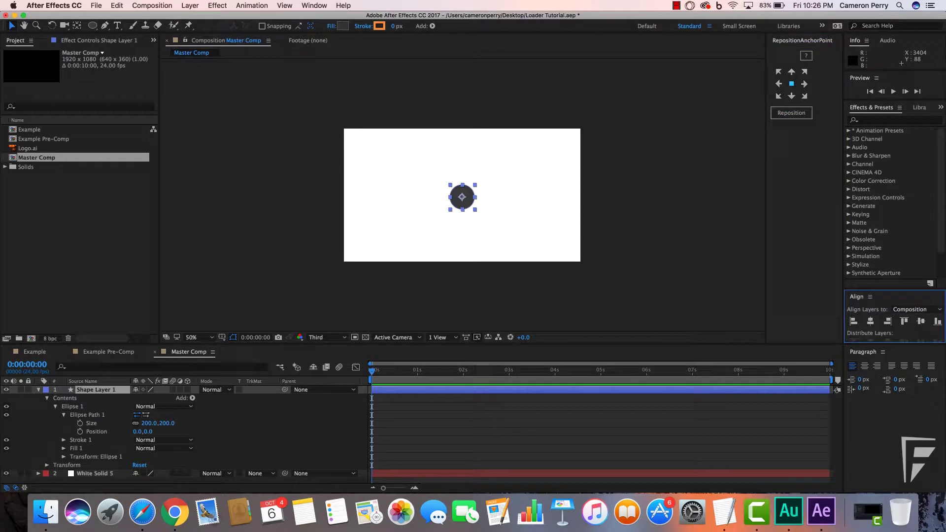
click(921, 322)
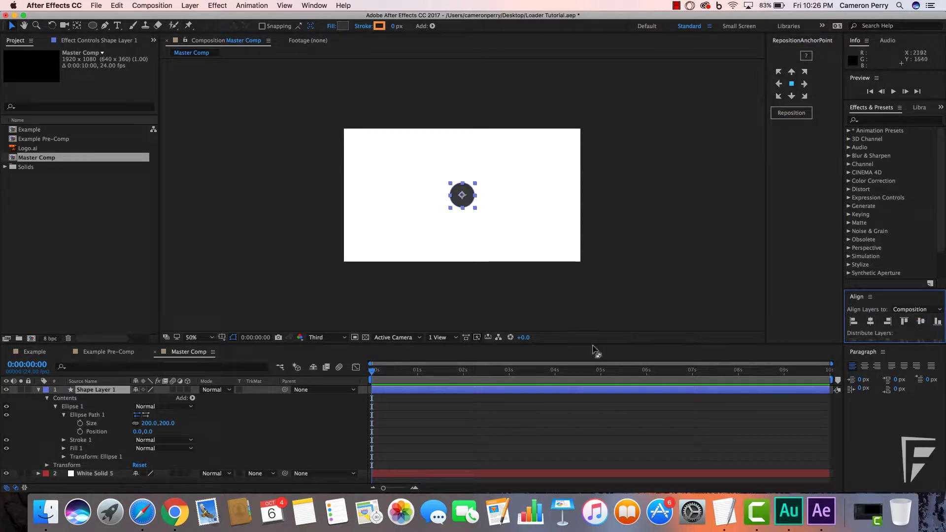
drag(593, 344, 593, 304)
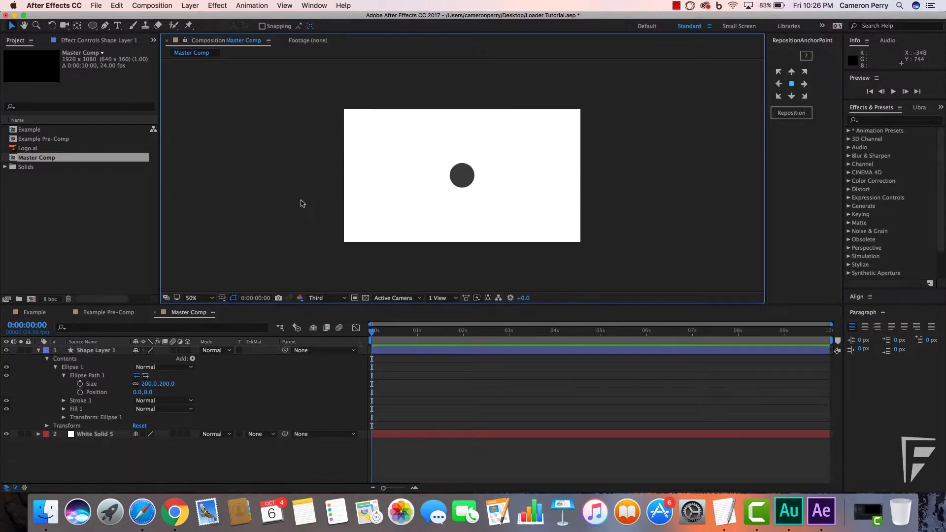
- Rename the circle's shape layer as Circle
right_click(99, 352)
click(132, 485)
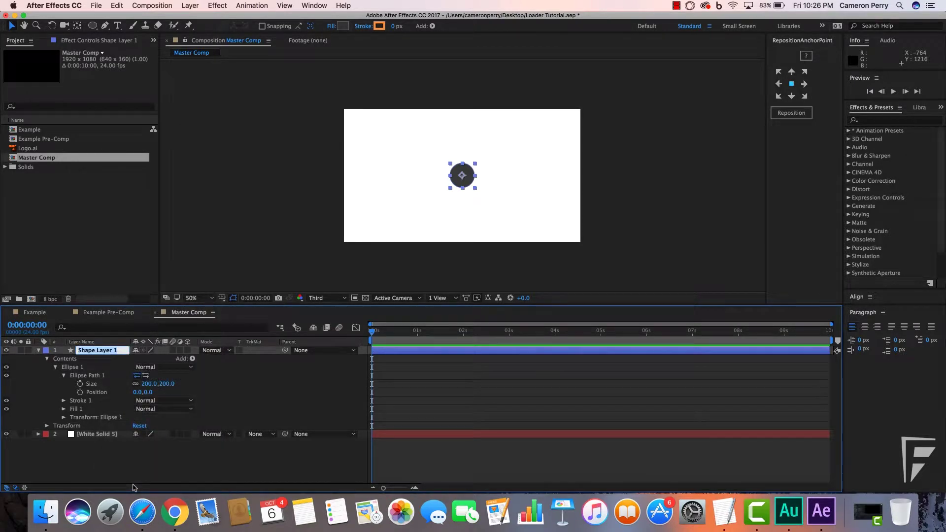
text(Circle)
key(Return)
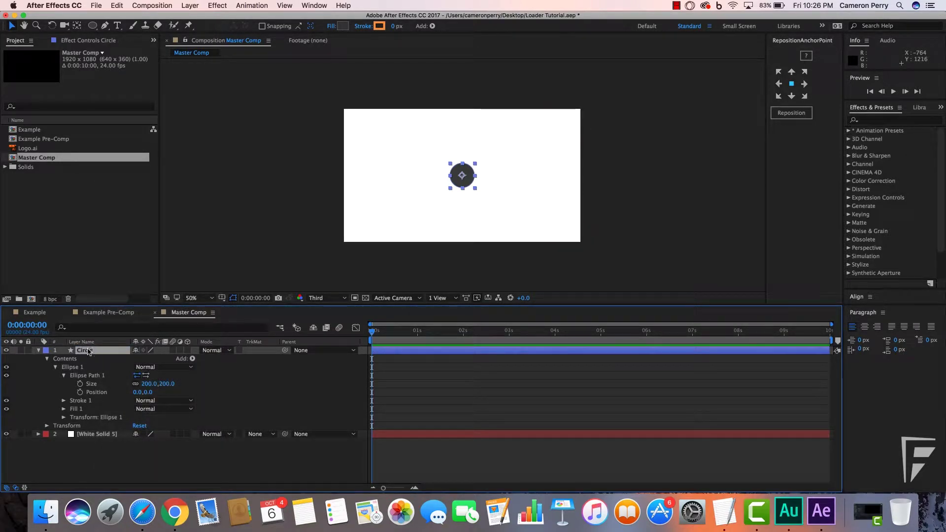
- Duplicate the Circle layer and convert the duplicate's ellipse path to a Bezier path
key(ctrl+d)
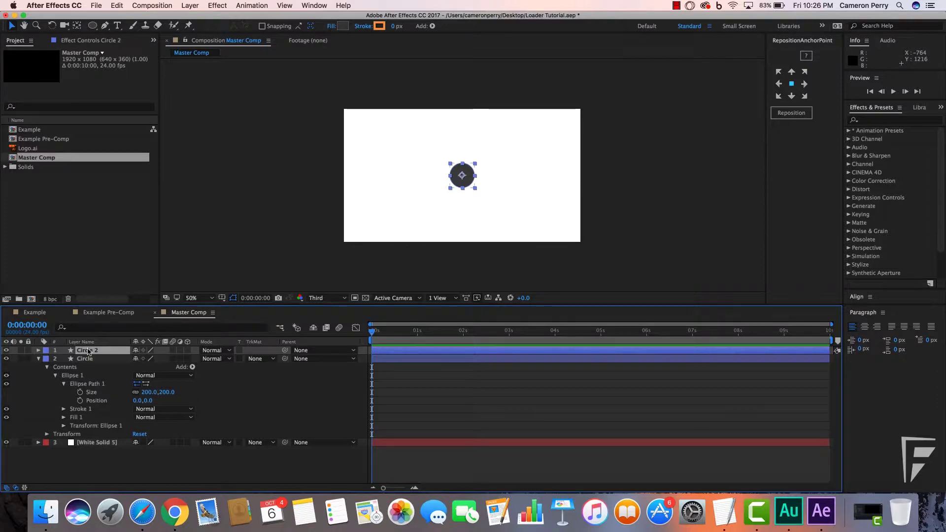
click(38, 359)
click(39, 350)
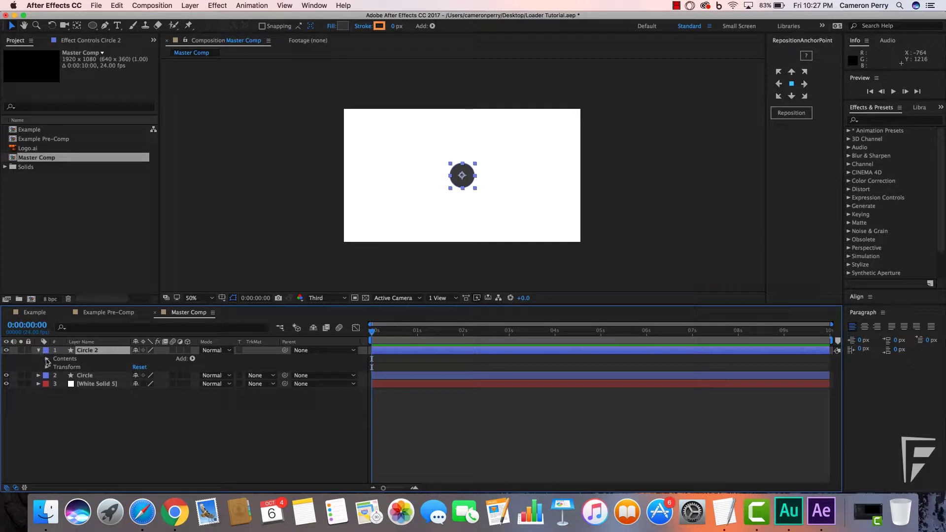
click(47, 359)
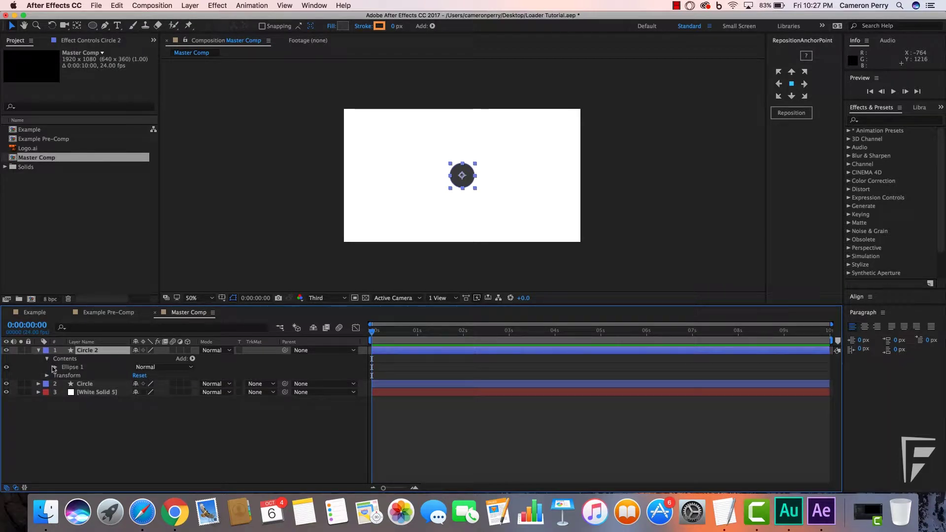
click(55, 367)
click(63, 375)
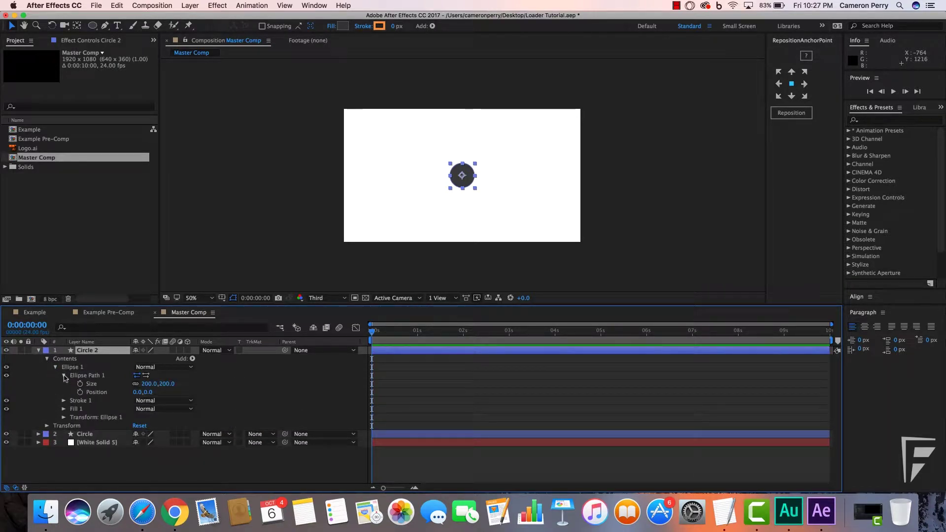
right_click(101, 377)
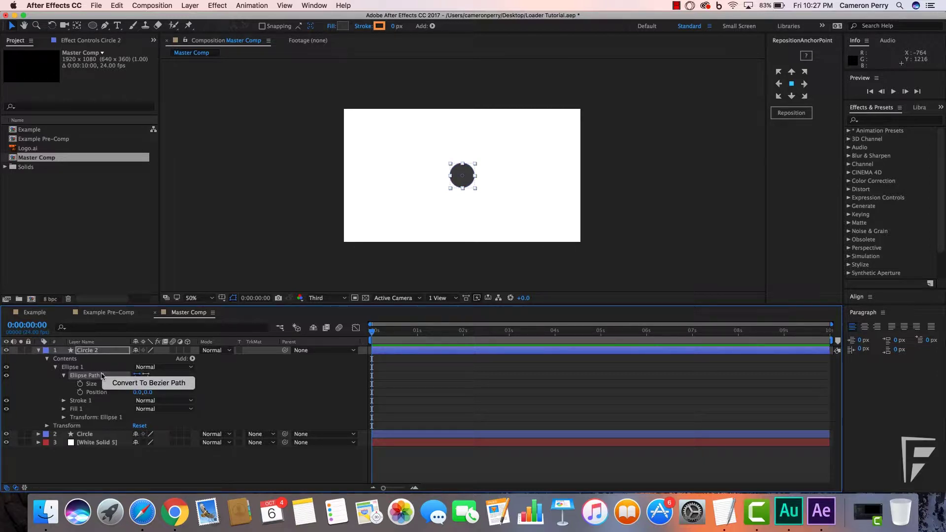
click(127, 383)
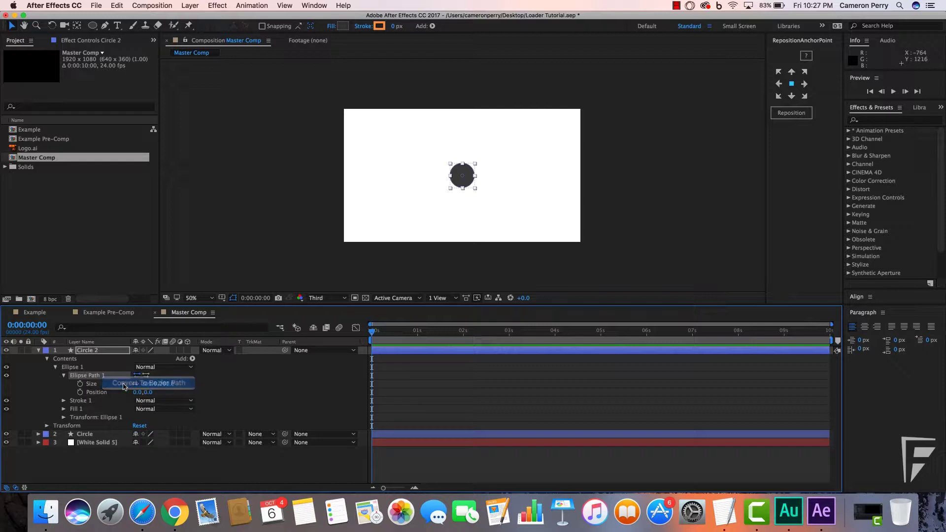
- Copy the Bezier path of Circle 2 into the Position property of the Circle layer as keyframes and preview the orbiting motion
click(63, 376)
click(79, 376)
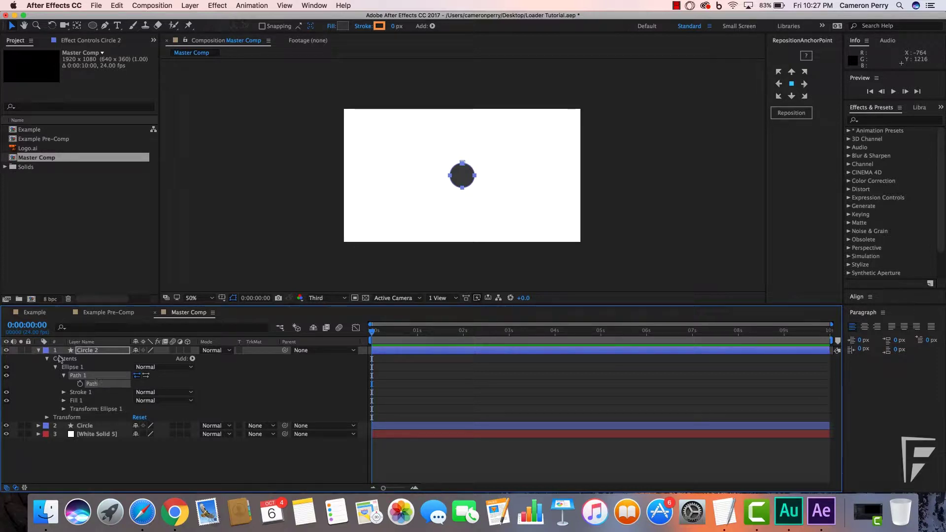
click(38, 351)
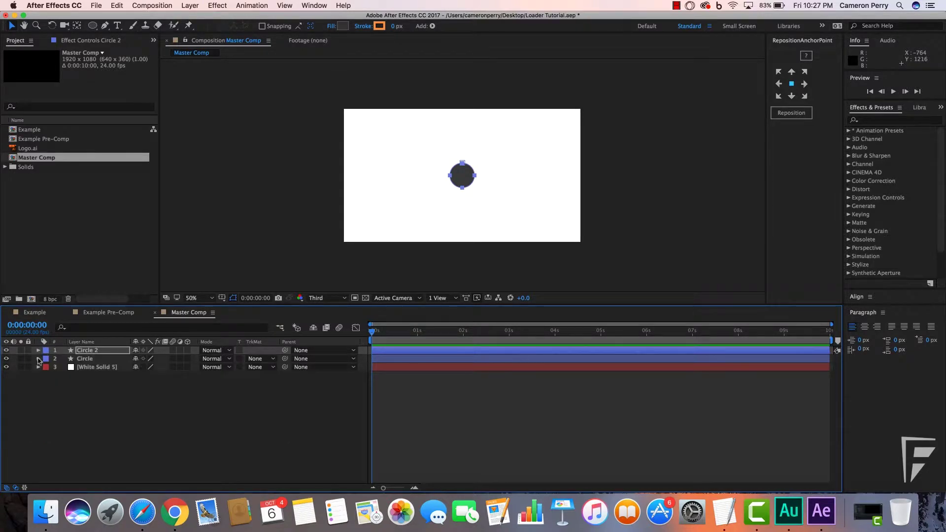
click(39, 359)
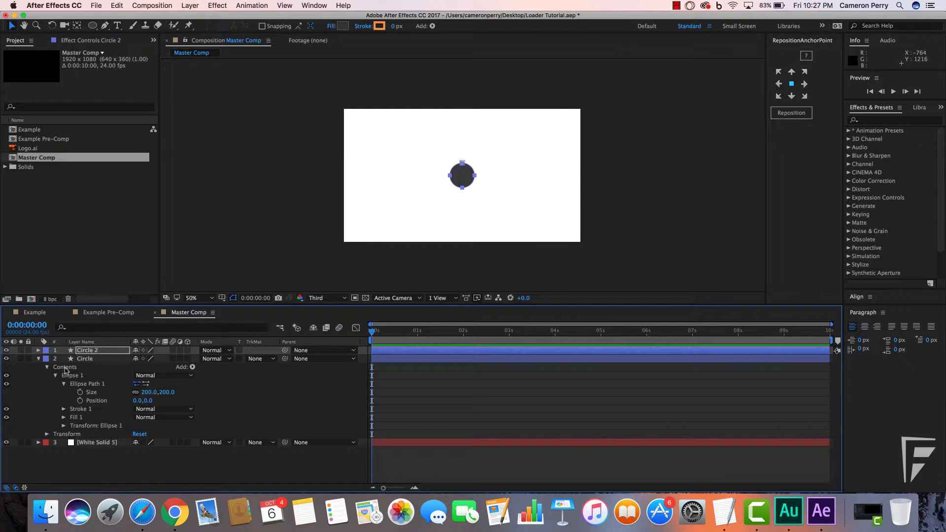
click(97, 360)
key(p)
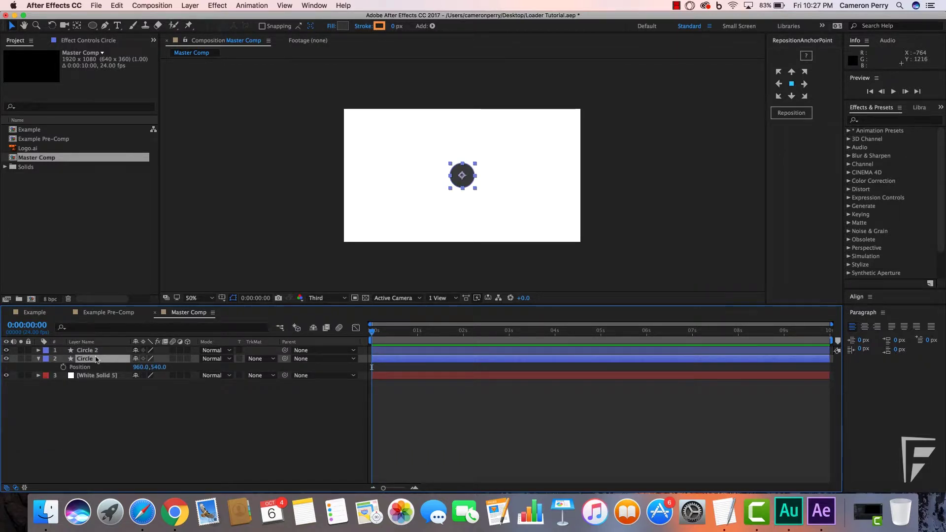
click(94, 369)
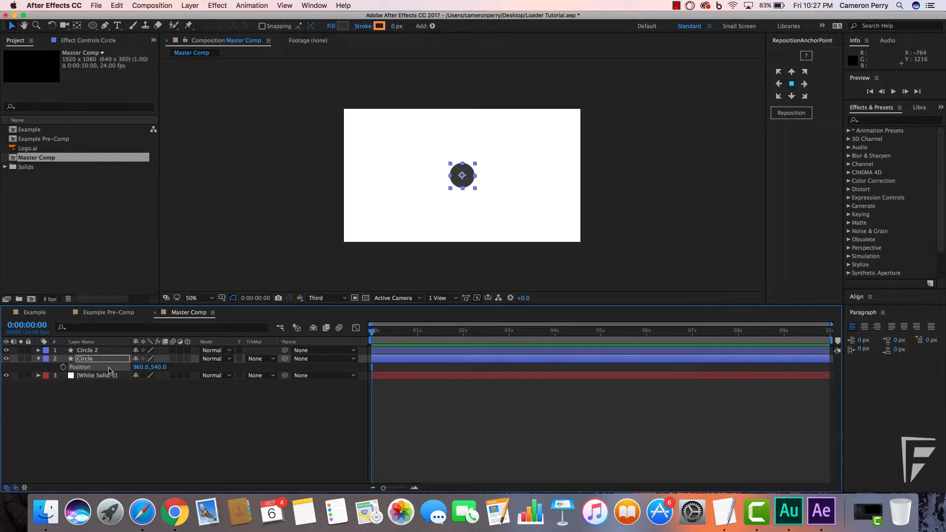
key(cmd+v)
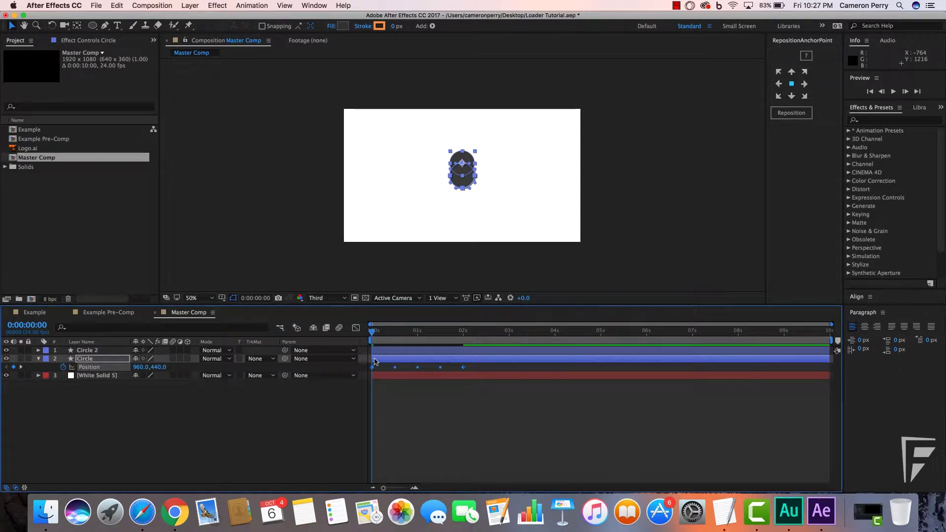
key(space)
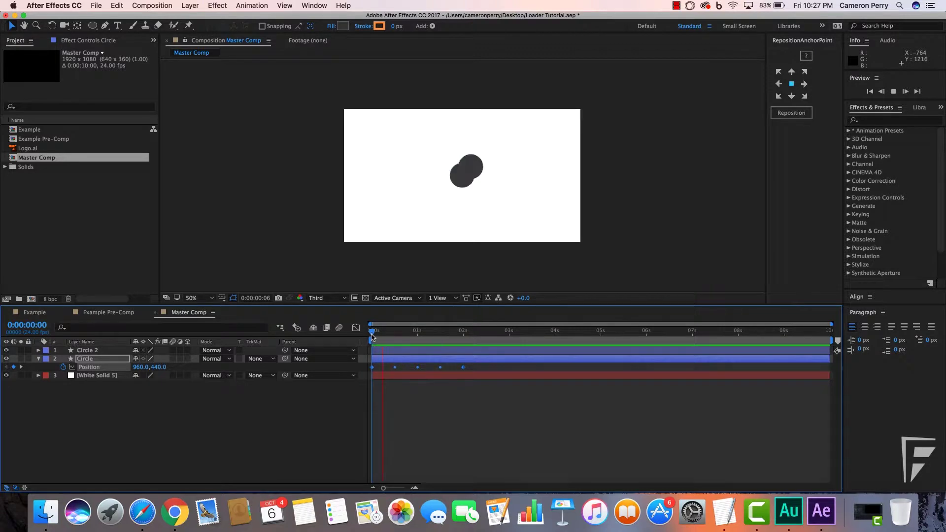
key(space)
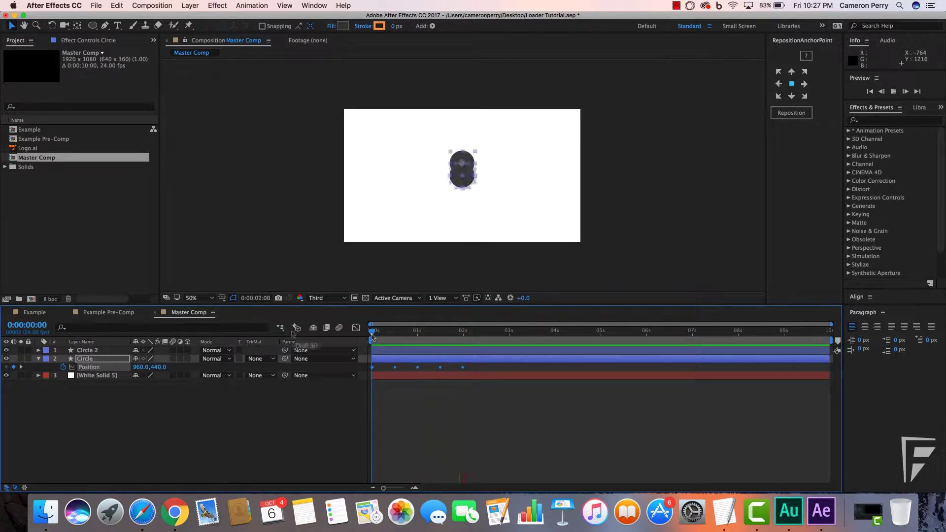
- Delete the Circle 2 layer and preview the remaining Circle layer's orbit in a closer view
click(92, 351)
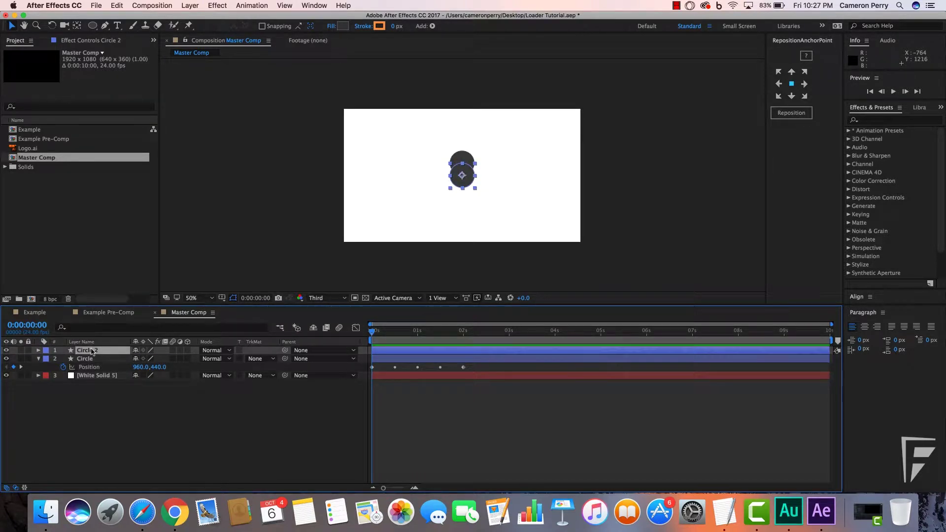
key(Delete)
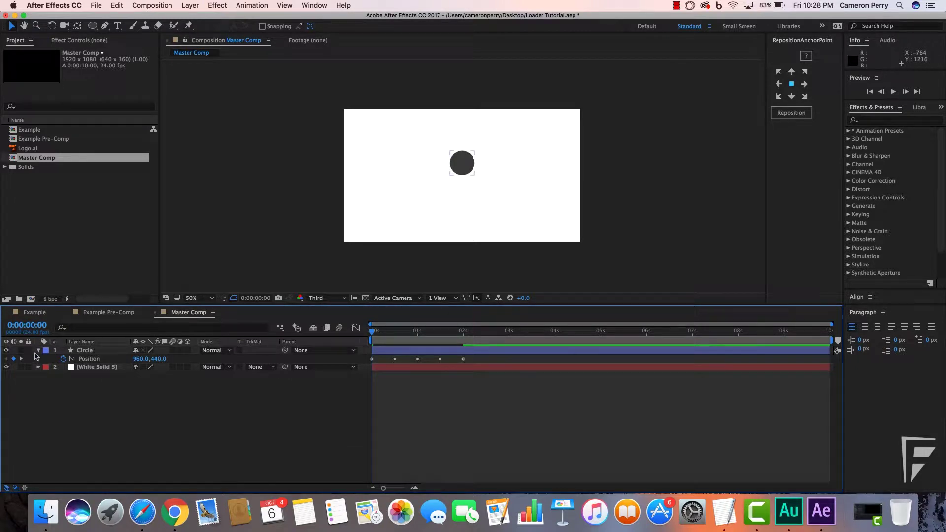
click(38, 350)
click(85, 351)
key(period)
key(space)
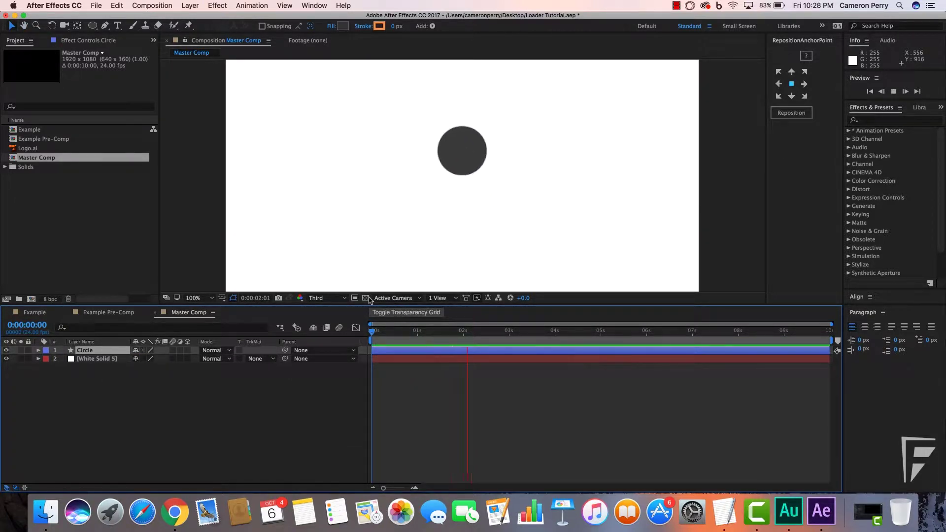
key(space)
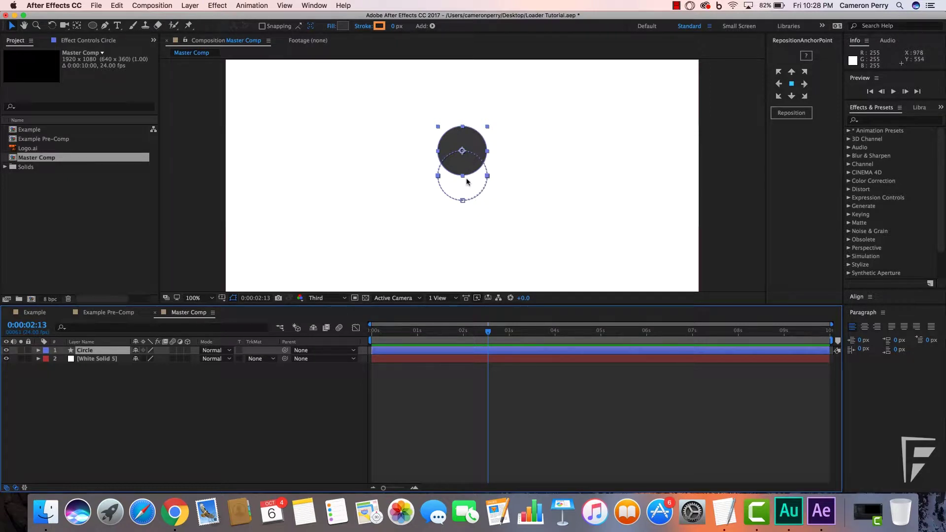
- Show the Circle layer's keyframes and add a Position keyframe at 0:00:00:04
drag(402, 330, 347, 330)
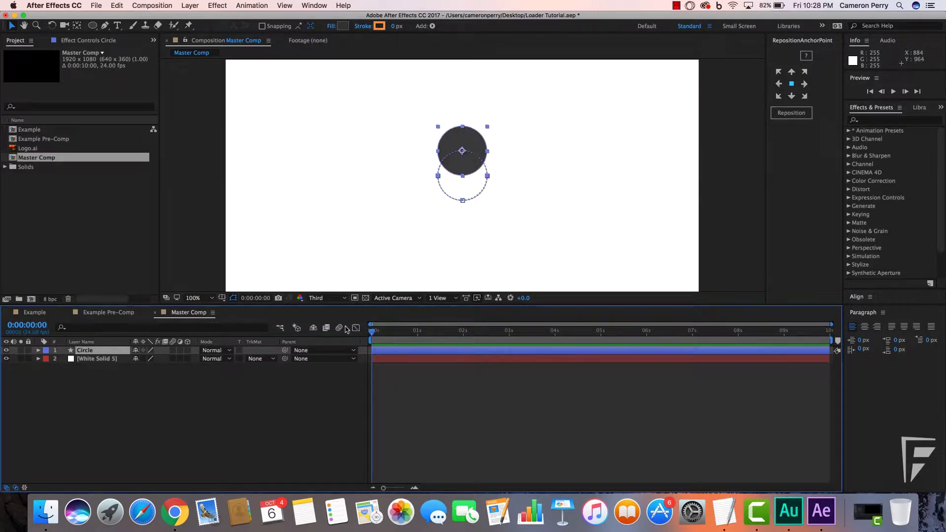
key(u)
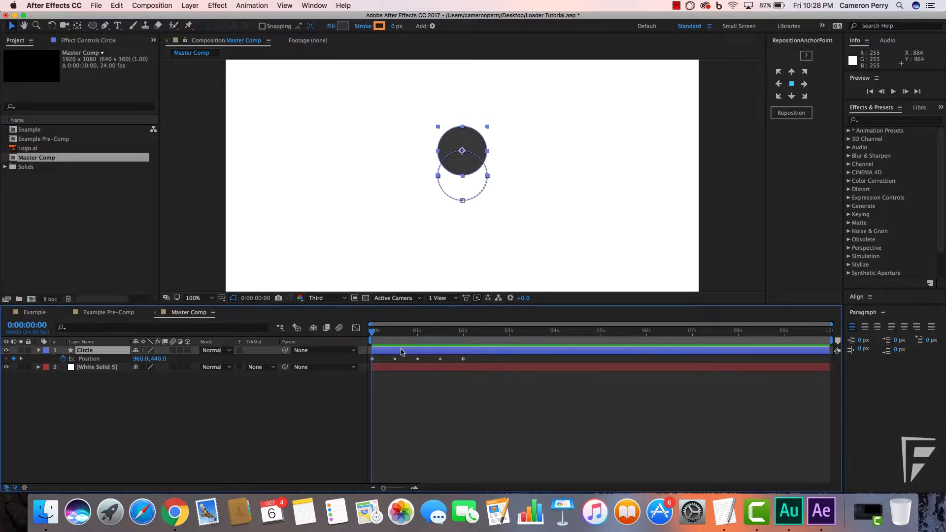
key(Page_Down)
key(Page_Down)
key(Page_Down)
key(Page_Down)
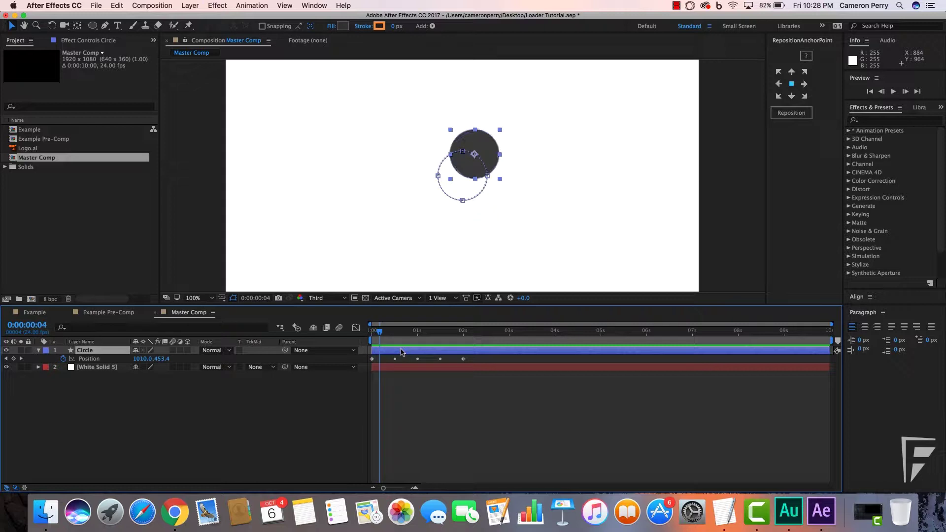
click(14, 359)
- At 0:00:00:00, move the circle down to the composition's centre, at about 960, 544
key(Page_Up)
key(Page_Up)
key(Page_Up)
key(Page_Up)
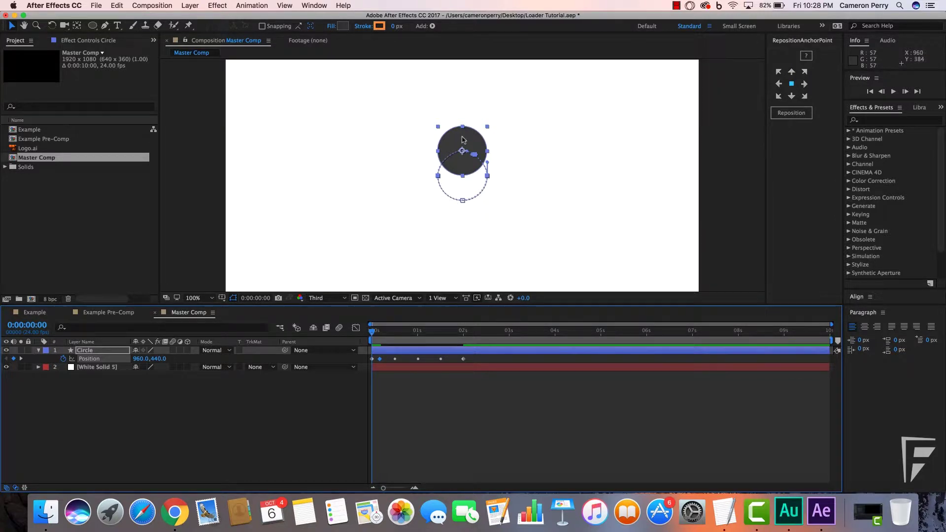
drag(463, 140, 464, 166)
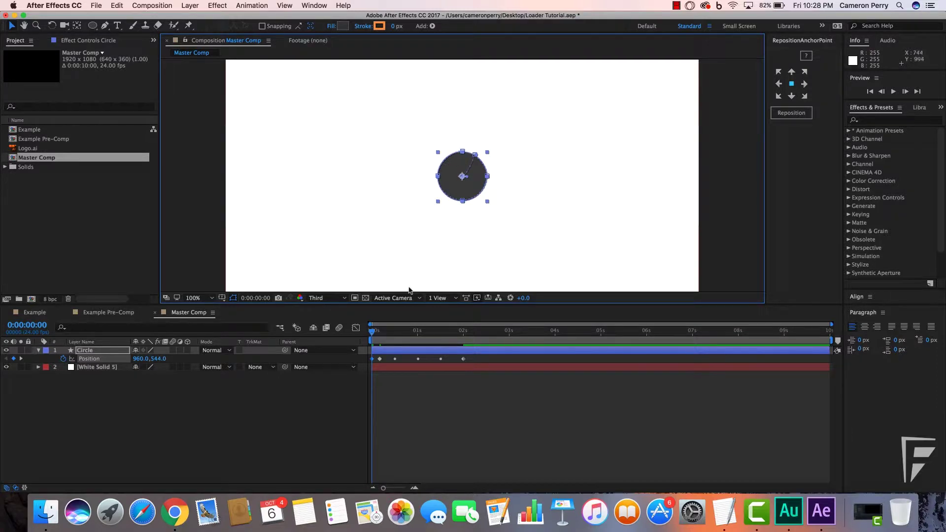
- Add a Position keyframe to the Circle layer at 0:00:01:20, four frames before the last one
drag(373, 332, 465, 339)
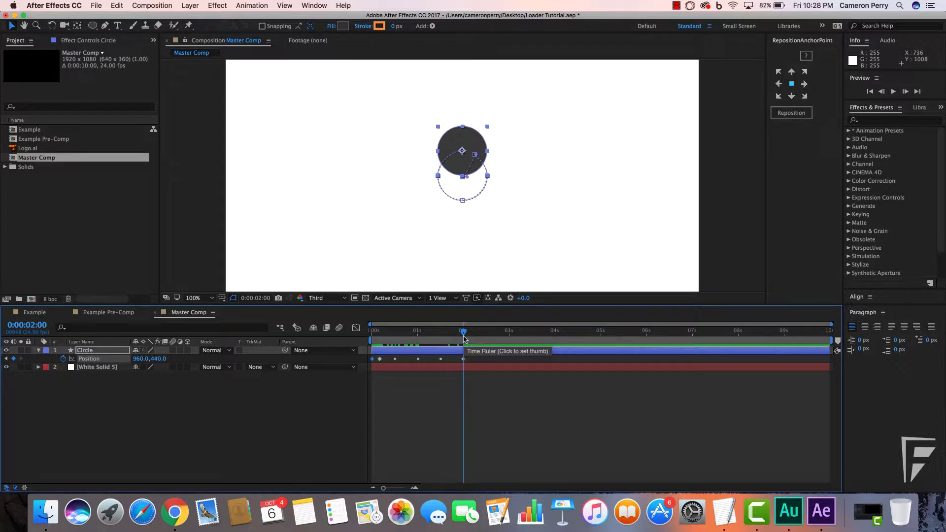
key(Page_Up)
key(Page_Up)
key(Page_Up)
key(Page_Up)
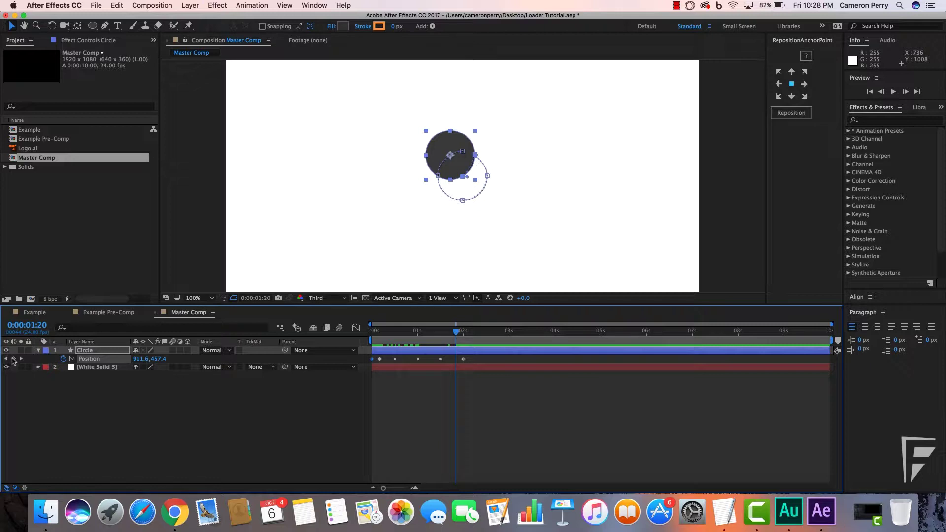
click(14, 359)
- At 0:00:02:00, move the circle down to the composition's centre, at about 960, 542
key(Page_Down)
key(Page_Down)
key(Page_Down)
key(Page_Down)
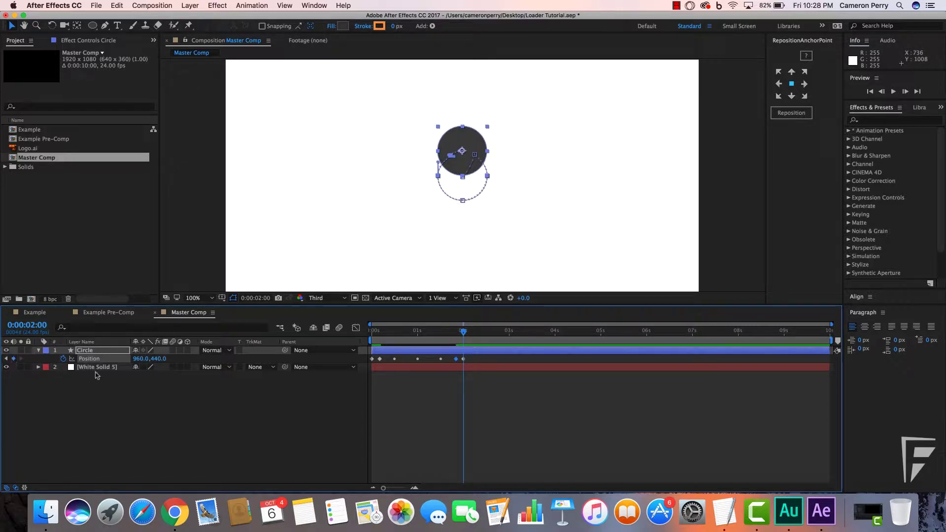
drag(461, 148, 462, 171)
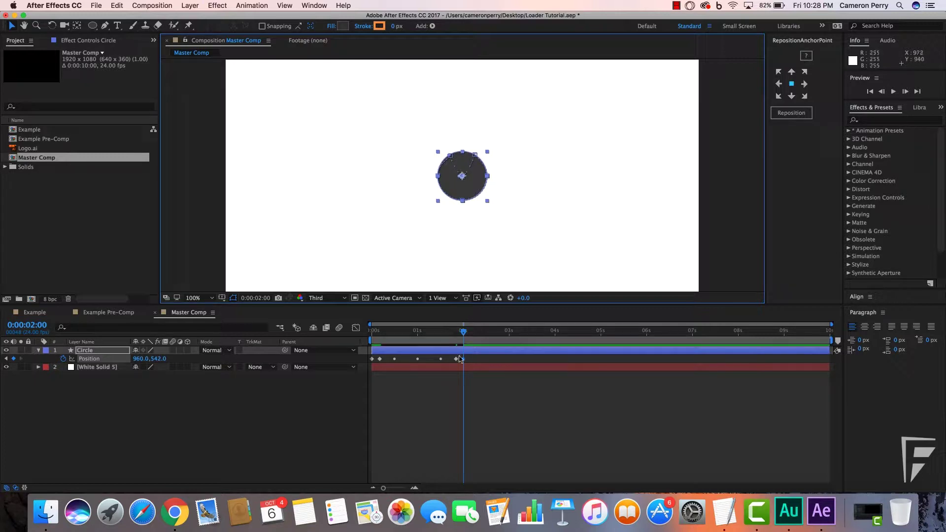
- Apply Easy Ease to all of the Circle layer's Position keyframes
drag(477, 362, 373, 364)
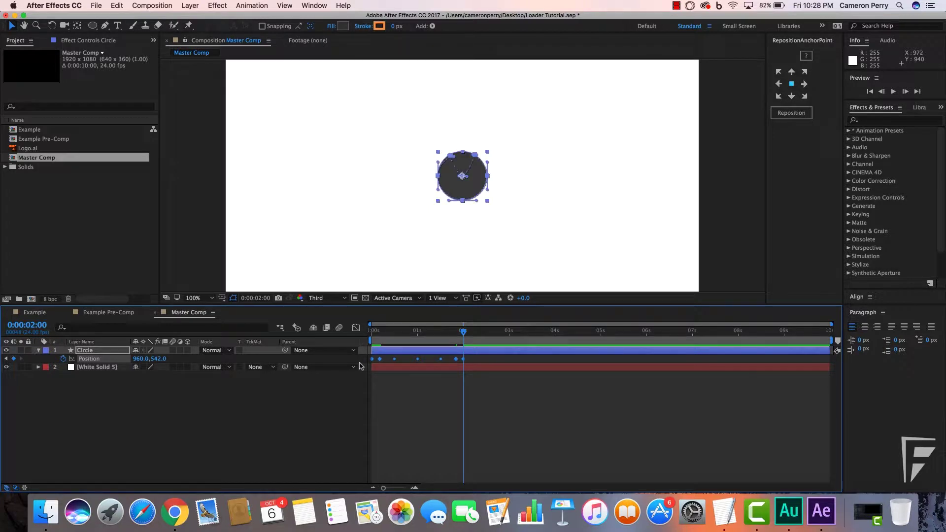
click(396, 390)
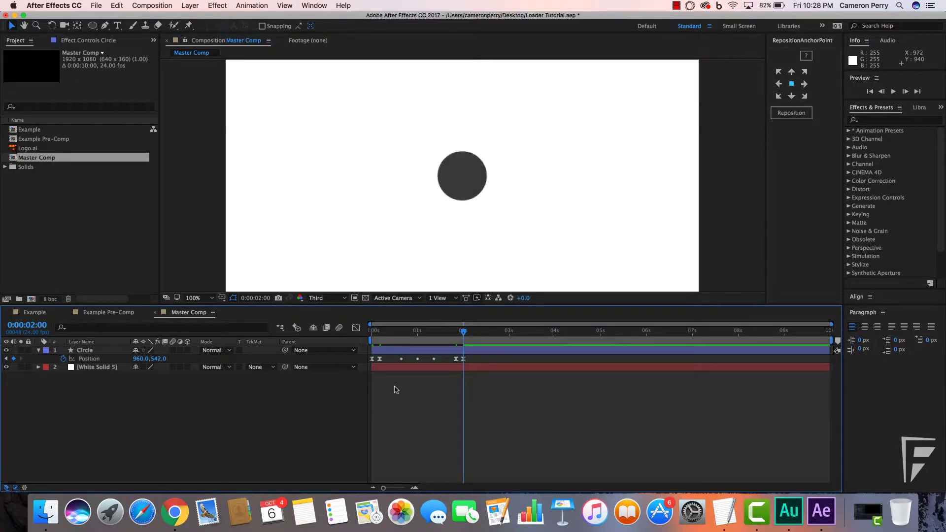
- Adjust the motion path's curve handles where the circle leaves and returns to the centre, and preview the movement
click(403, 352)
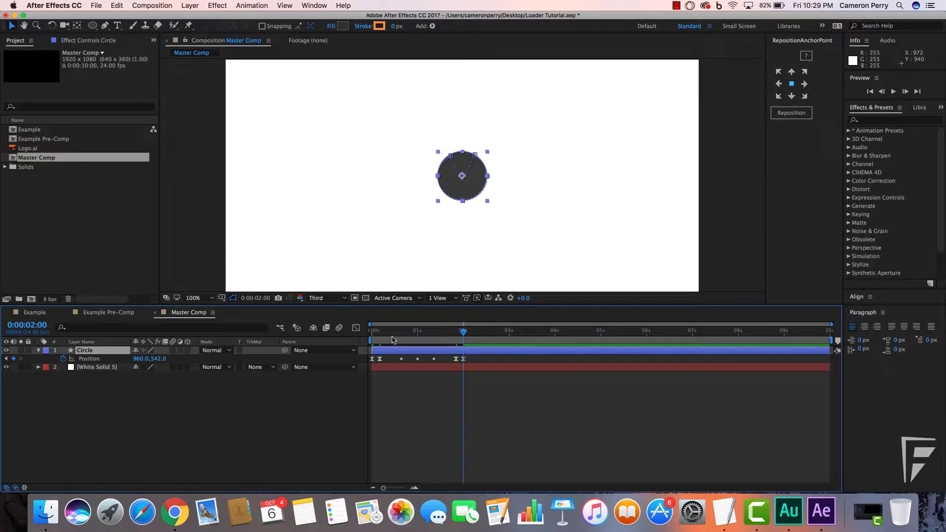
scroll(441, 192, up, 1)
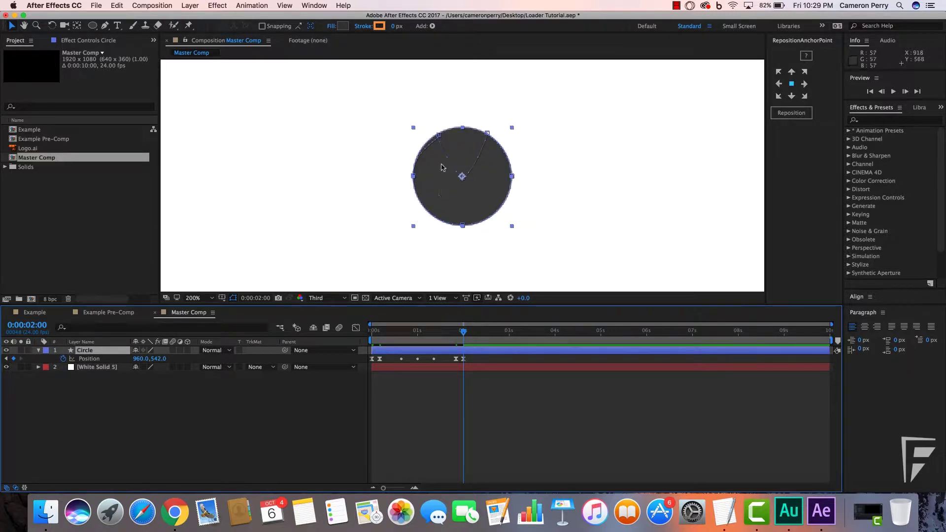
click(438, 135)
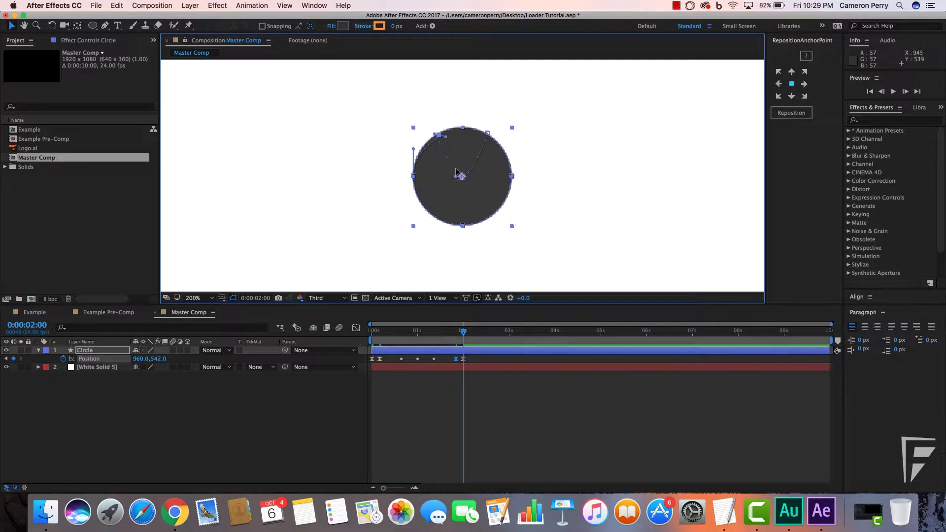
drag(456, 169, 466, 143)
click(488, 133)
click(438, 135)
click(436, 382)
key(space)
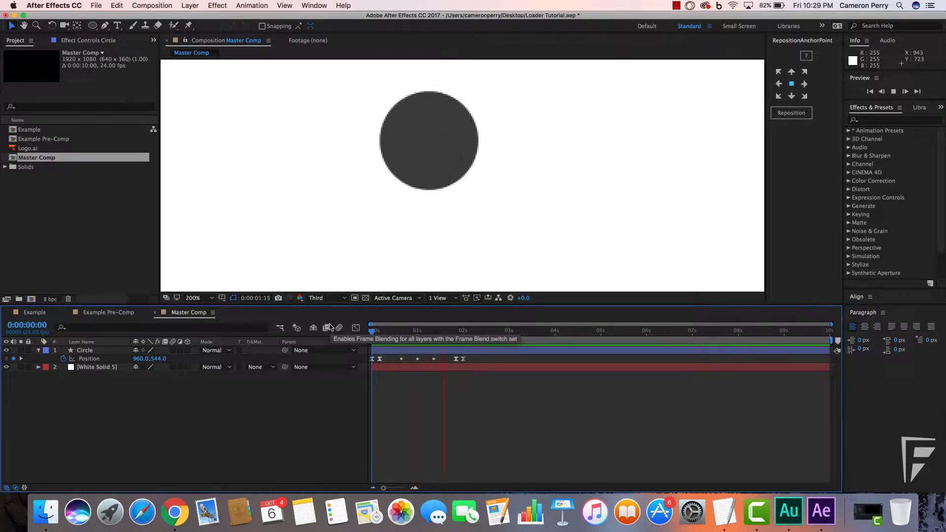
key(space)
scroll(373, 267, down, 2)
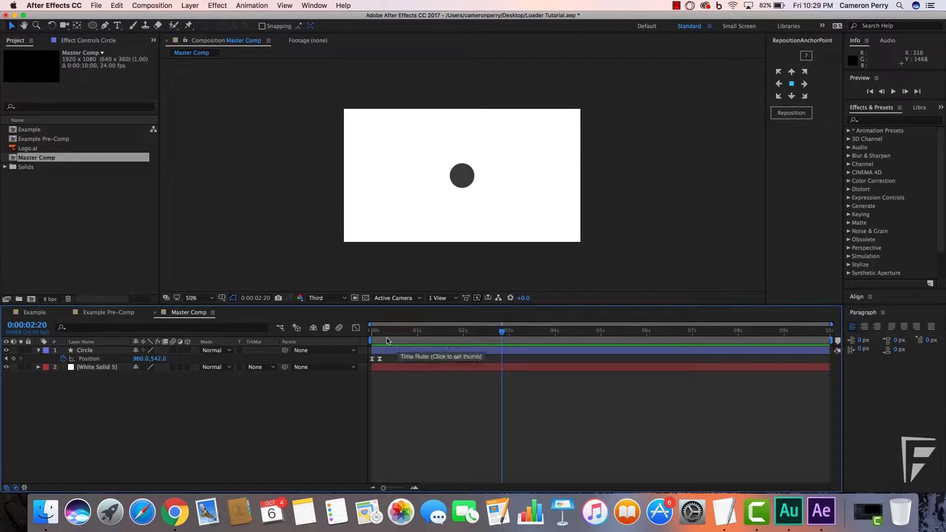
- Delete the Position keyframe at 0:00:01:20 and preview the circle's return to the centre
click(457, 360)
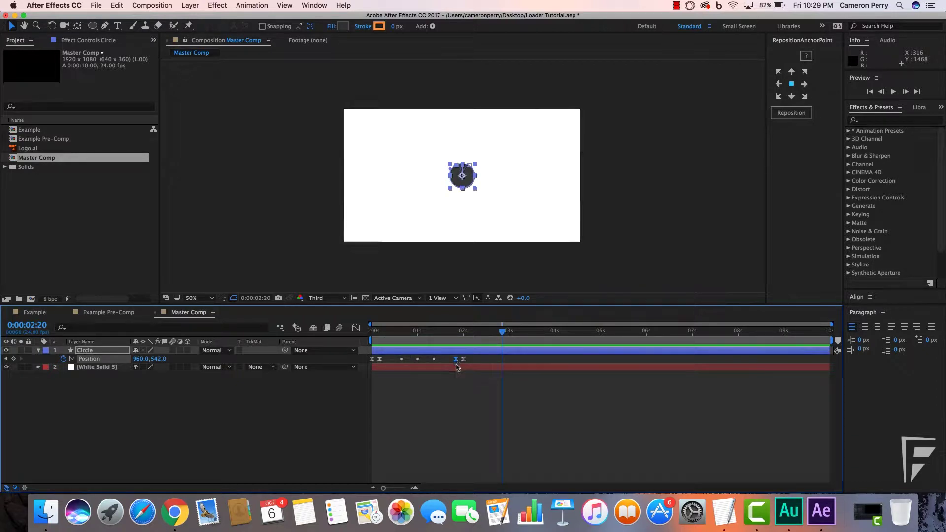
key(Delete)
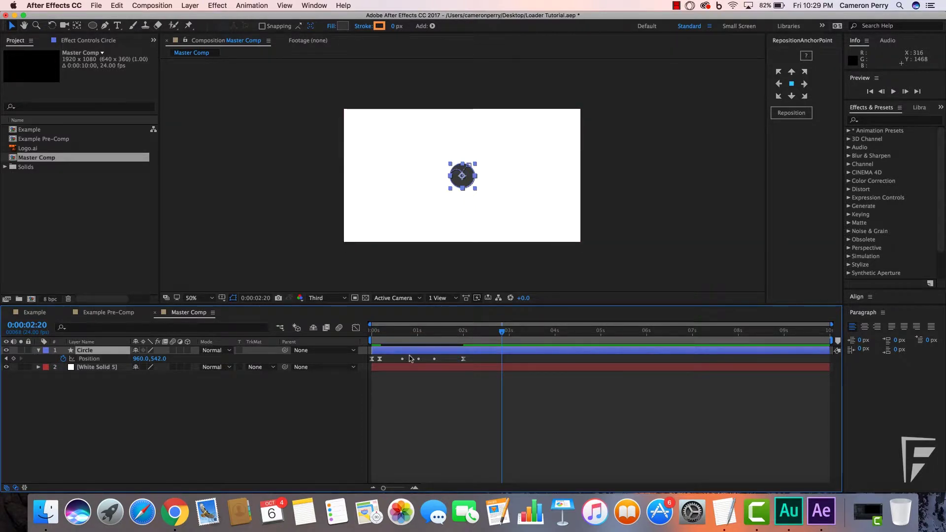
click(379, 359)
key(space)
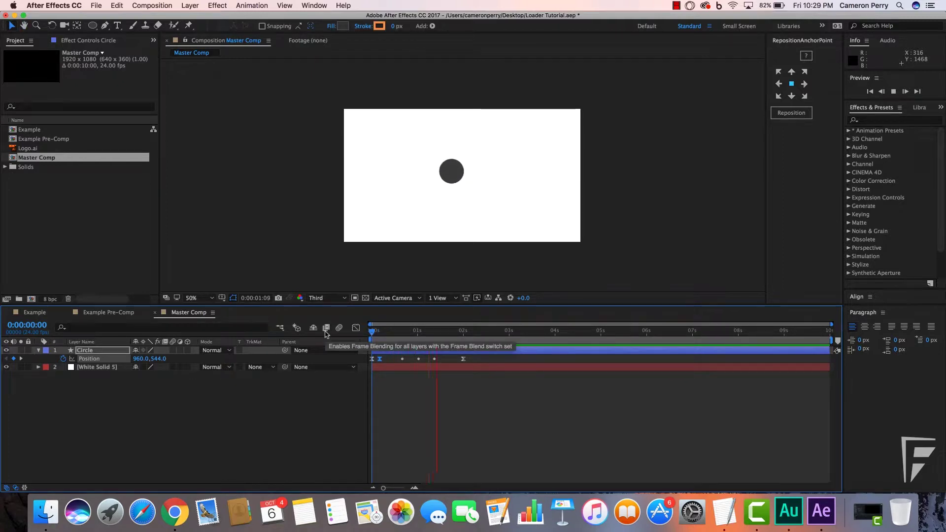
click(469, 340)
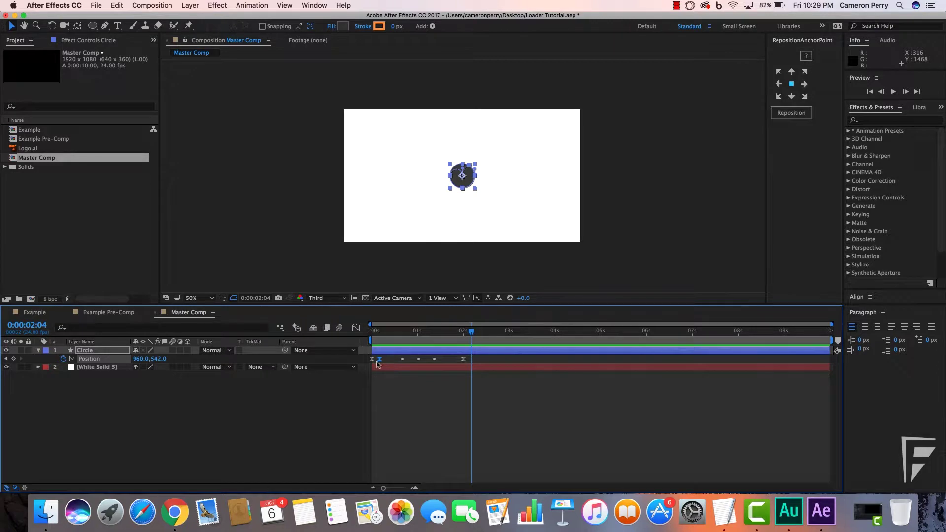
- Move the second Position keyframe to 0:00:00:10 and preview the slower start
drag(379, 359, 390, 359)
click(392, 339)
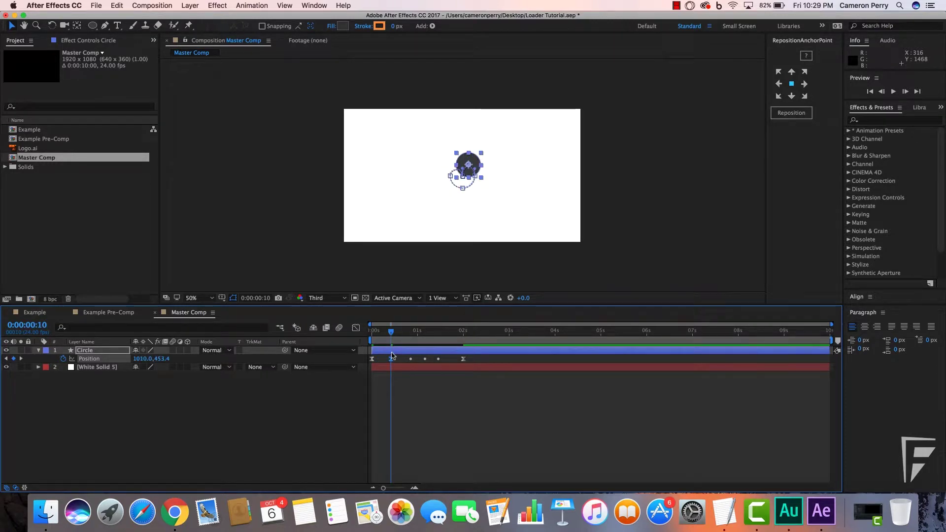
key(space)
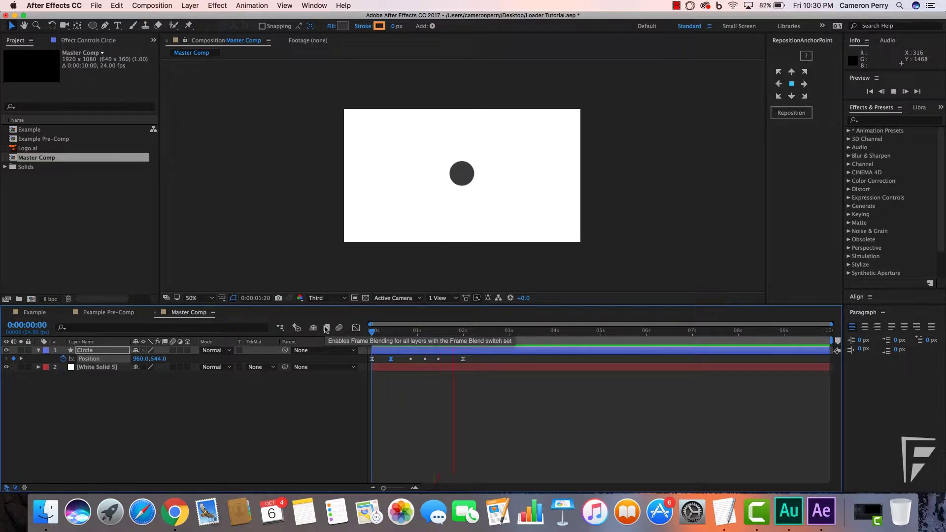
key(space)
- Move the last Position keyframe to 0:00:01:03 to shorten the orbit
click(418, 332)
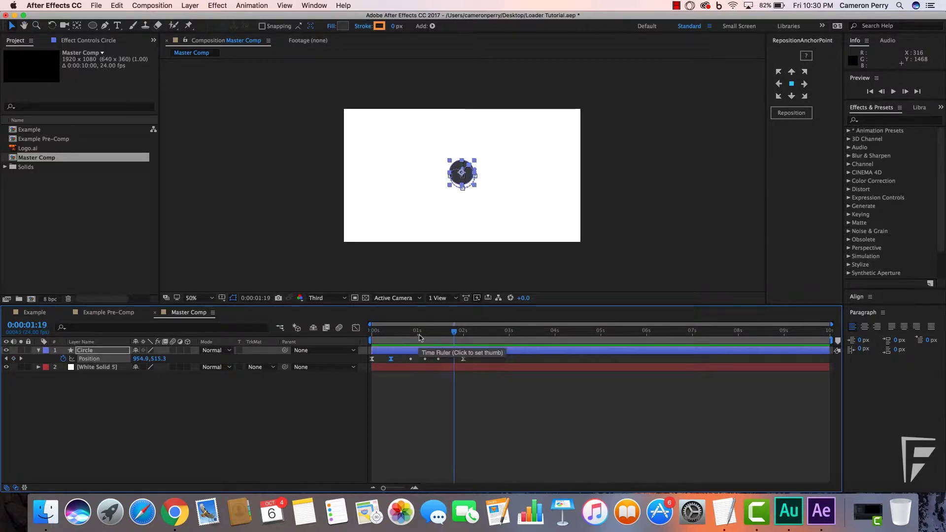
drag(418, 335, 423, 335)
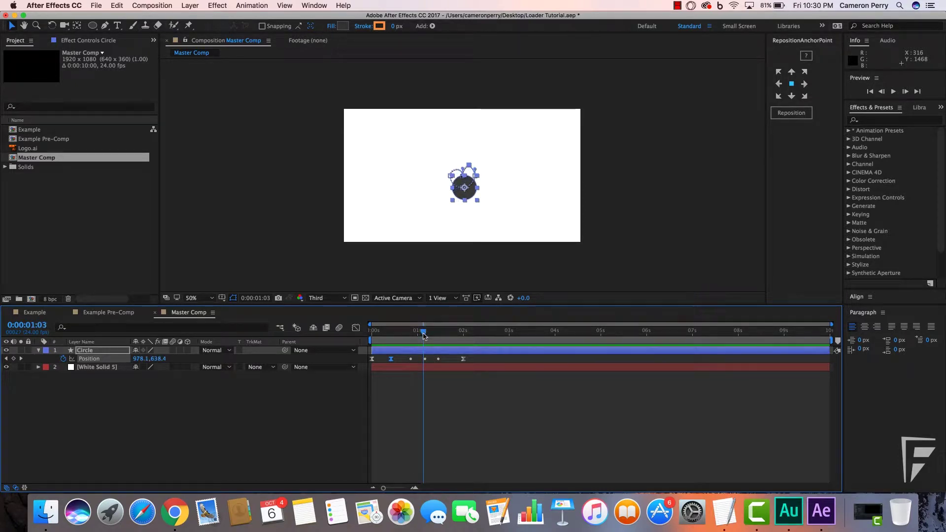
click(463, 359)
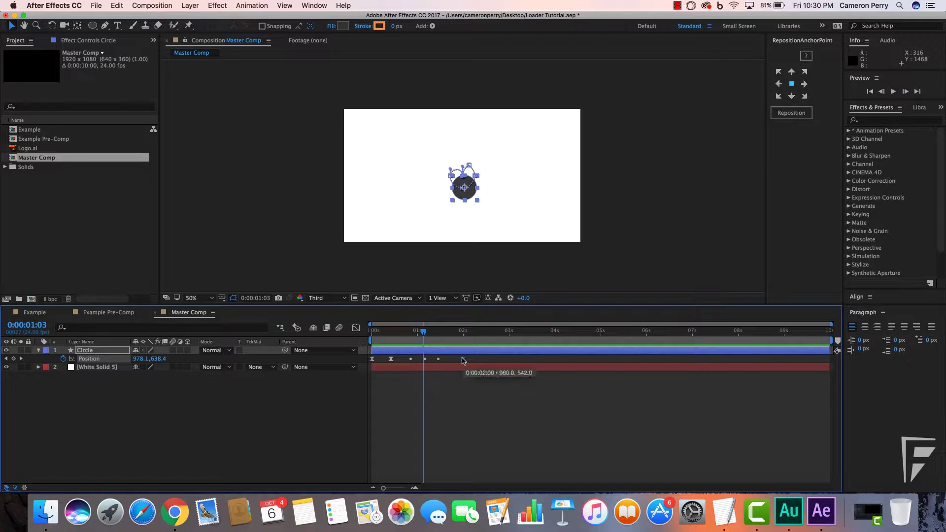
drag(463, 360, 422, 359)
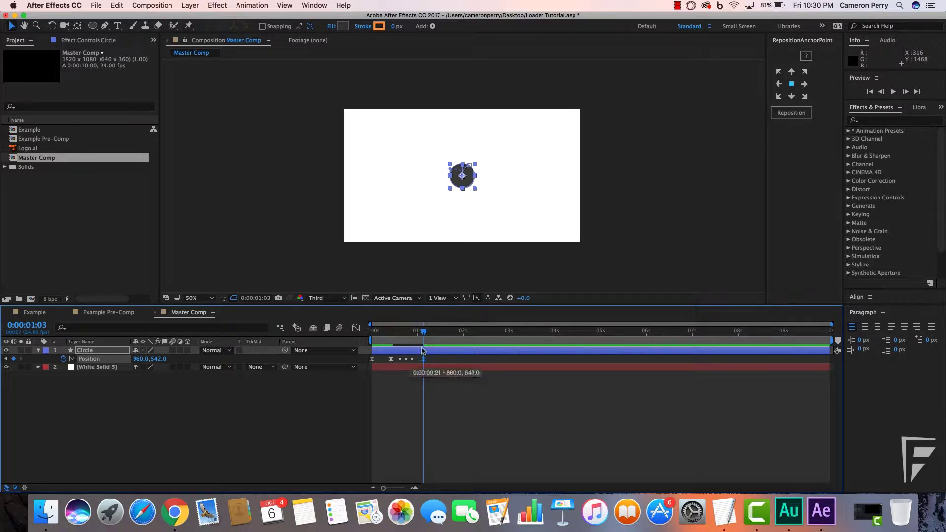
- Preview the shortened circular movement from the start and save the project
key(space)
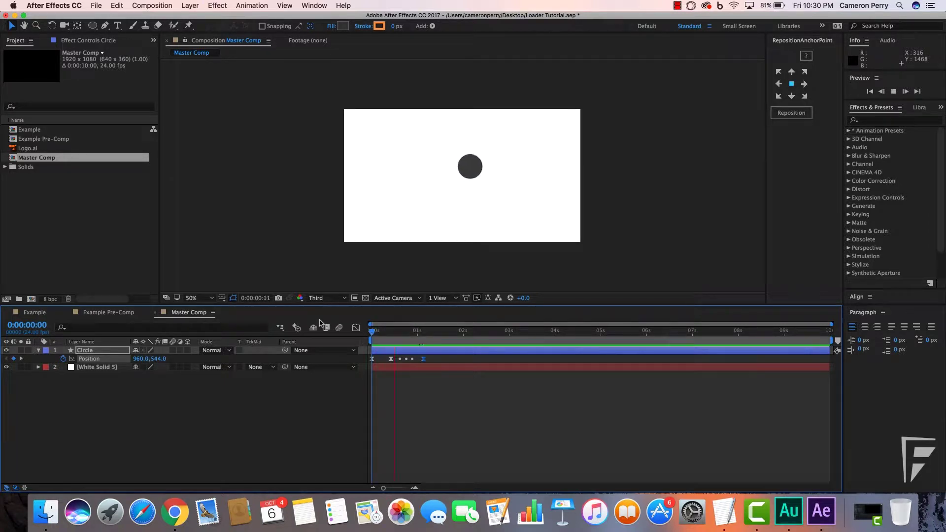
key(space)
key(space)
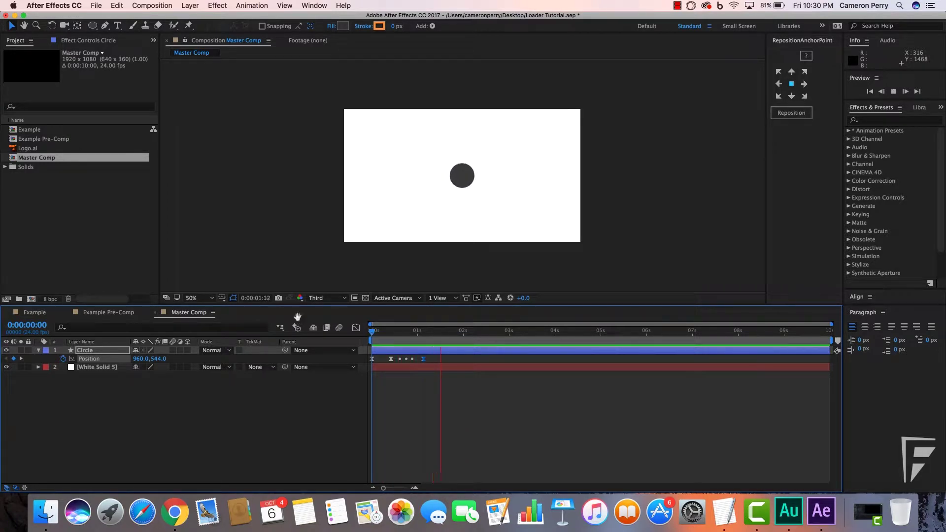
key(space)
key(super+s)
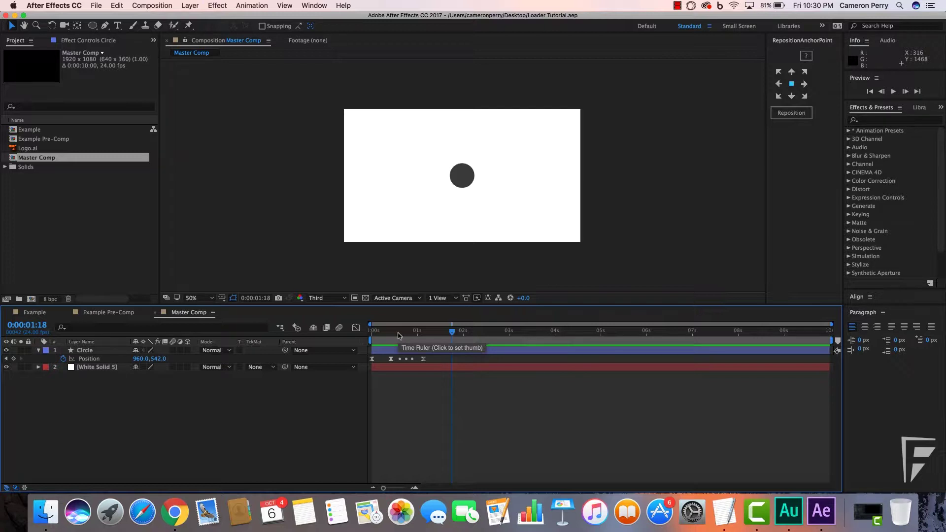
- Start animating the Circle layer's Scale with a 100% keyframe at 0:00:00:10, where the orbit begins
mouse_move(398, 334)
mouse_down()
mouse_move(366, 330)
mouse_move(390, 336)
mouse_up()
key(space)
key(space)
click(390, 350)
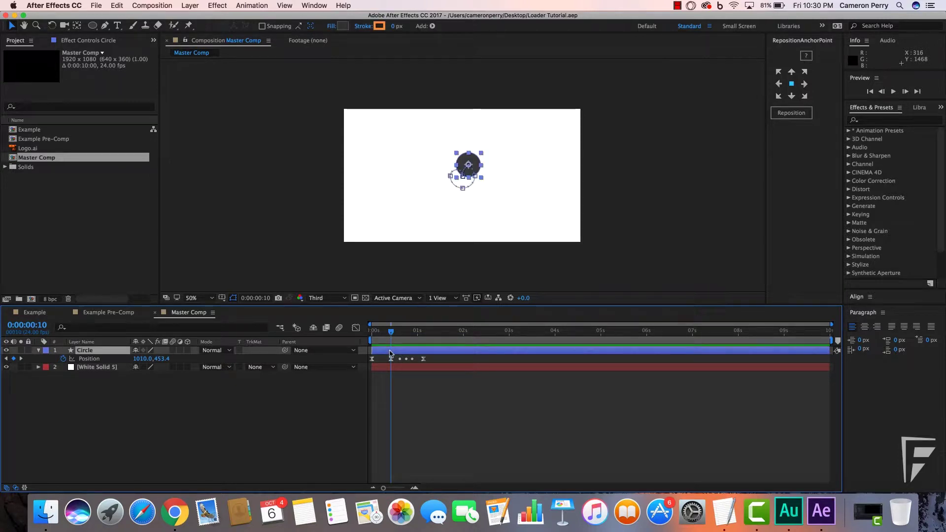
key(s)
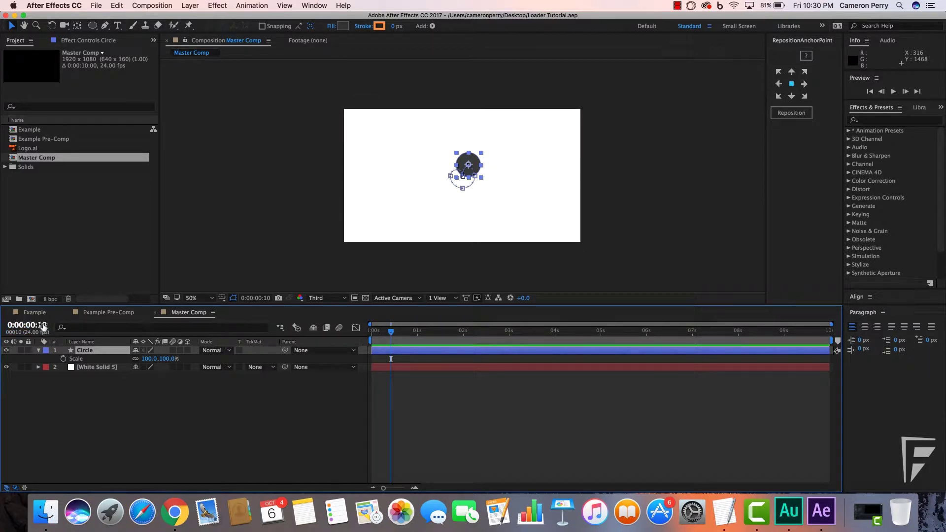
click(63, 359)
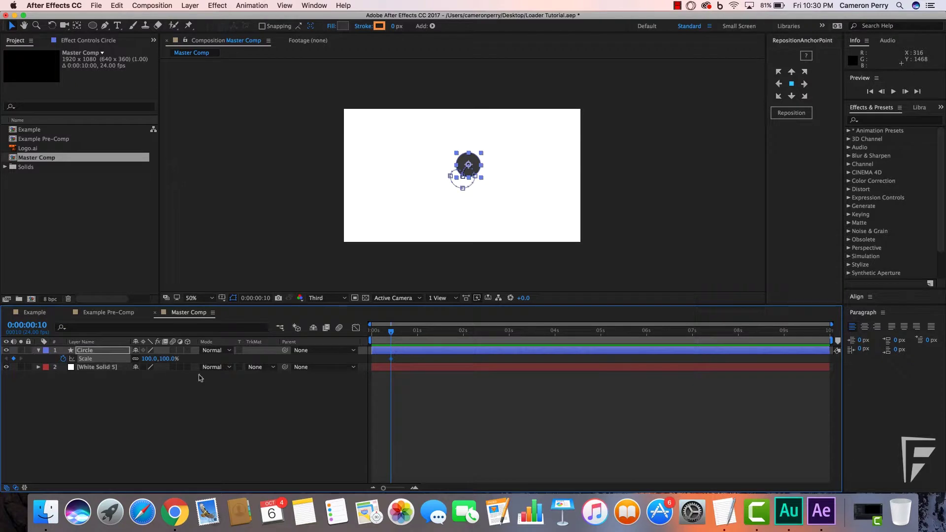
- Add a second 100% Scale keyframe for the circle at 0:00:01:03, aligned with the last Position keyframe
click(422, 336)
key(u)
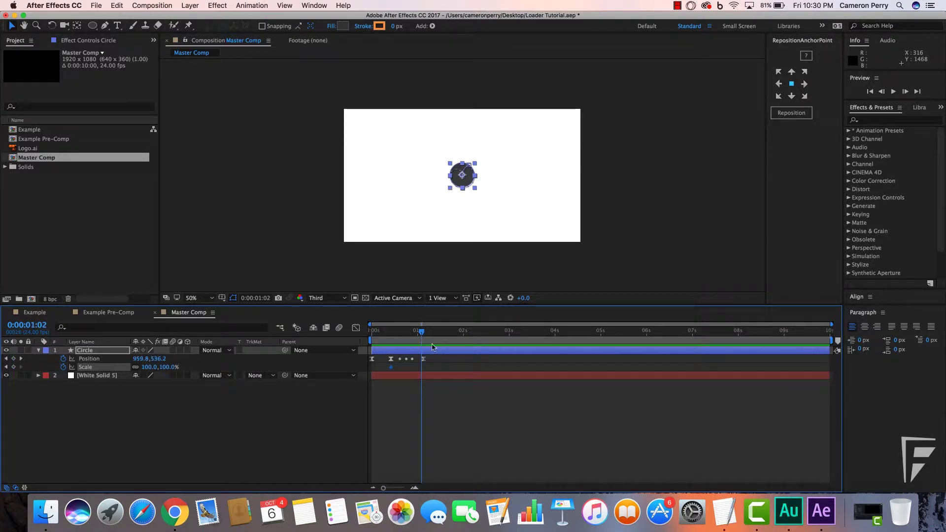
drag(422, 334, 426, 334)
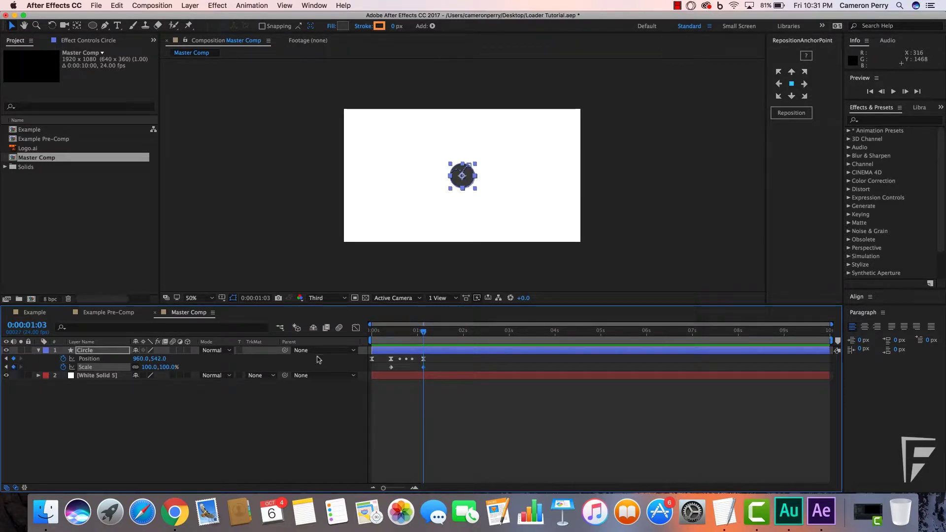
- Reduce the circle's Scale at 0:00:00:18 so it shrinks mid-orbit, and preview the animation from the start
click(407, 333)
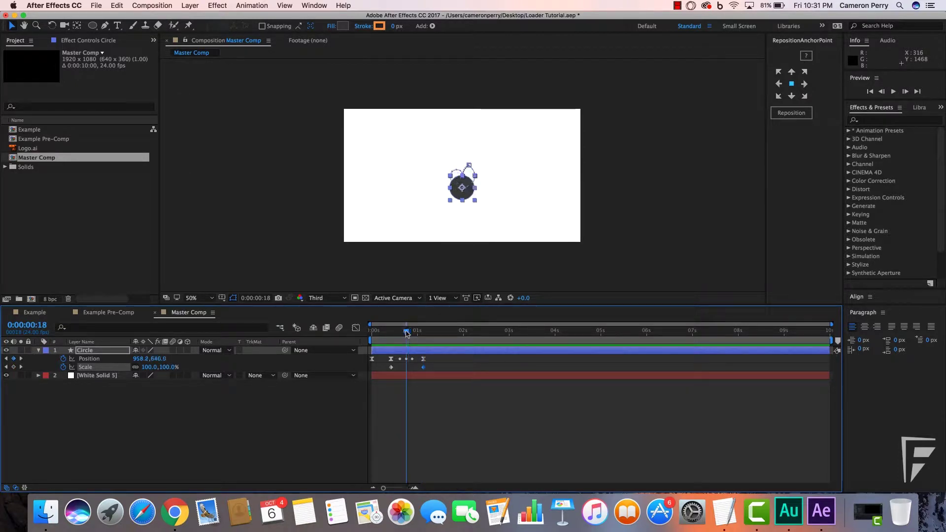
click(168, 368)
key(Return)
click(372, 331)
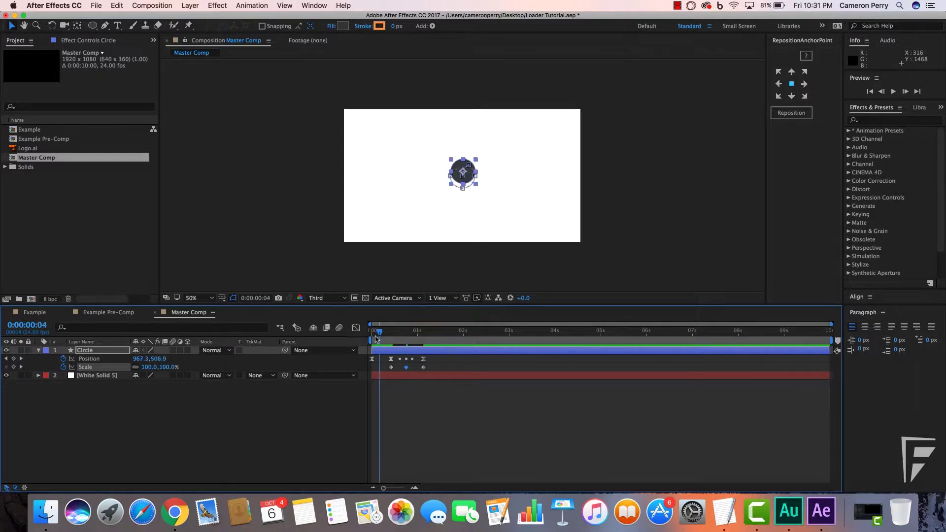
key(space)
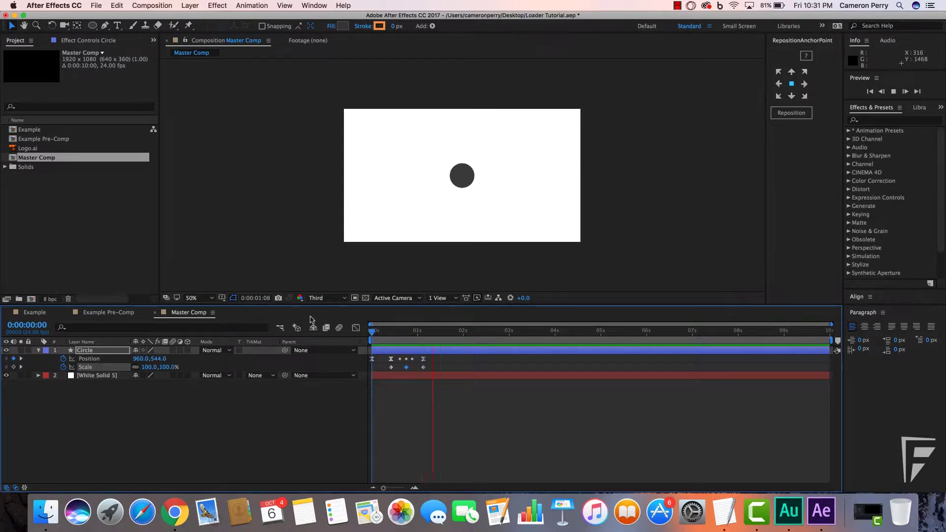
key(space)
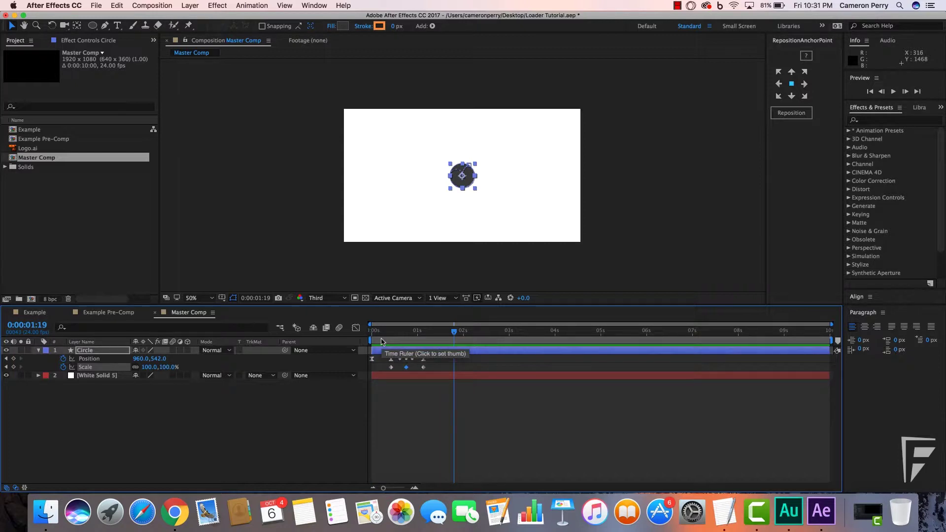
- Apply Easy Ease to all three Scale keyframes of the circle and preview the smoother scaling
drag(431, 370, 385, 373)
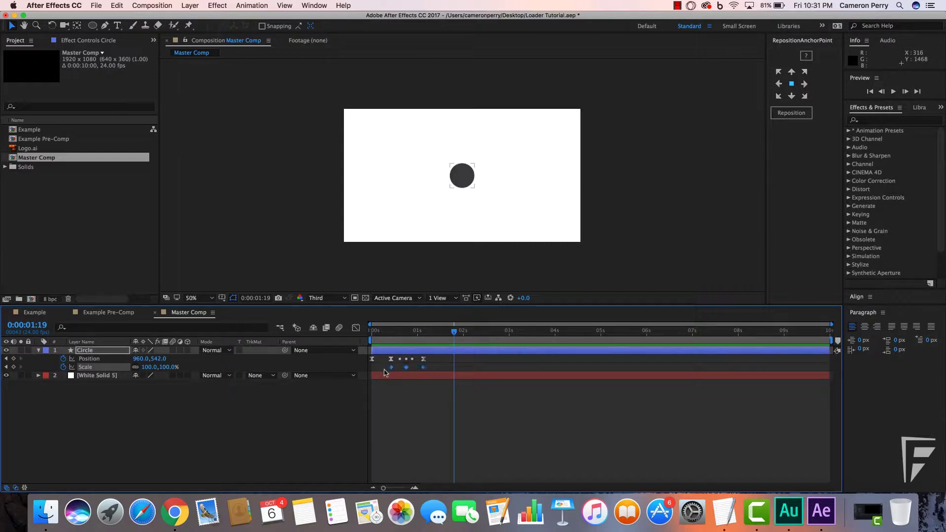
click(398, 401)
key(Home)
key(space)
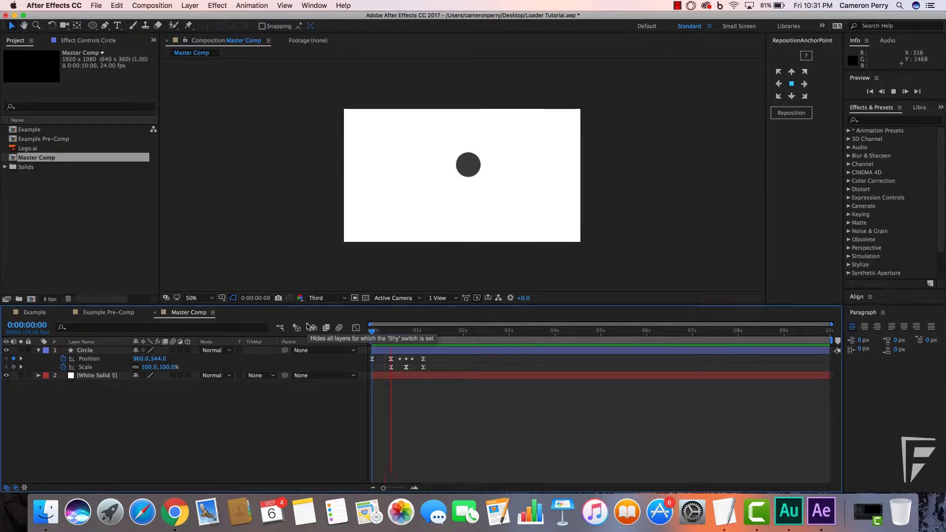
click(415, 350)
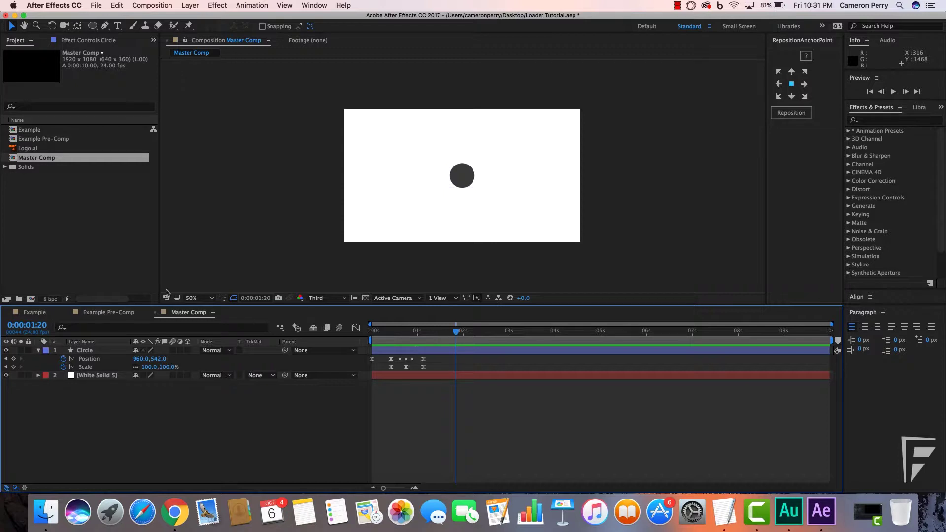
- Add Logo.ai to the composition centred over the circle and set its Scale to 40%
click(25, 148)
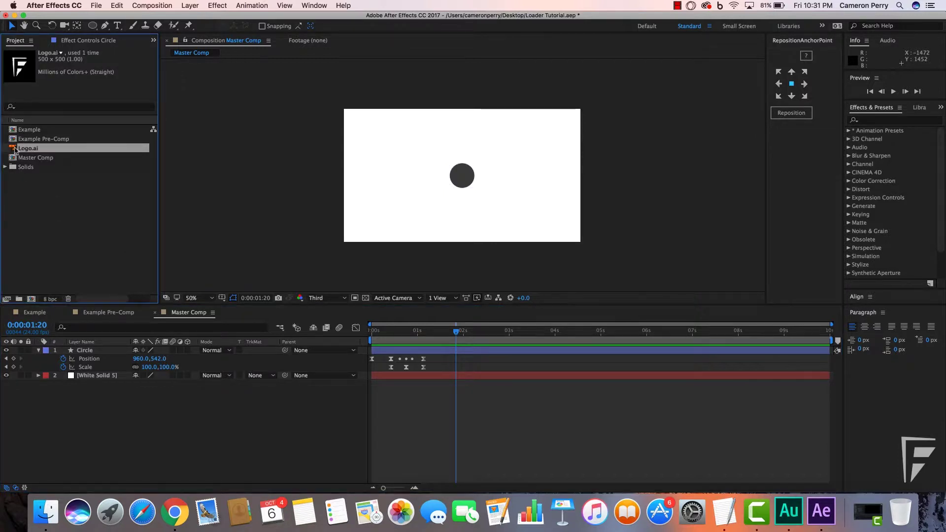
drag(14, 150, 462, 176)
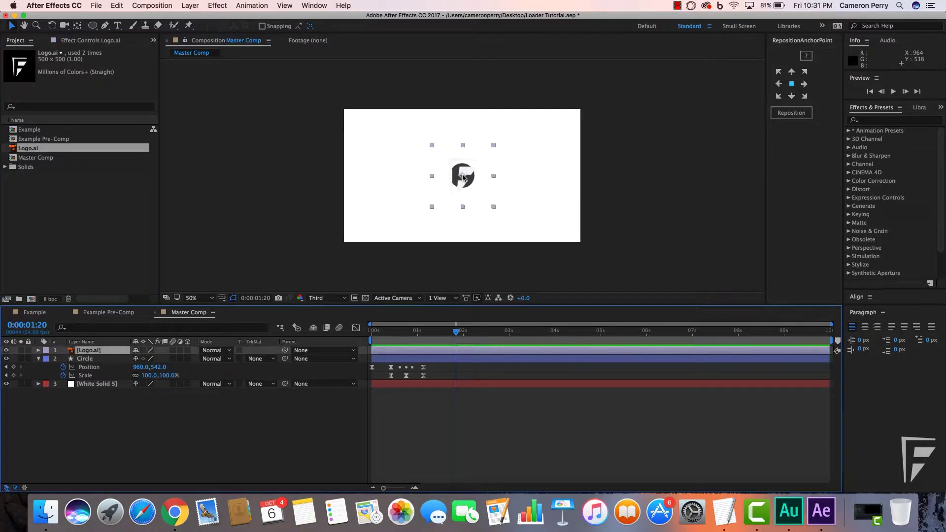
key(s)
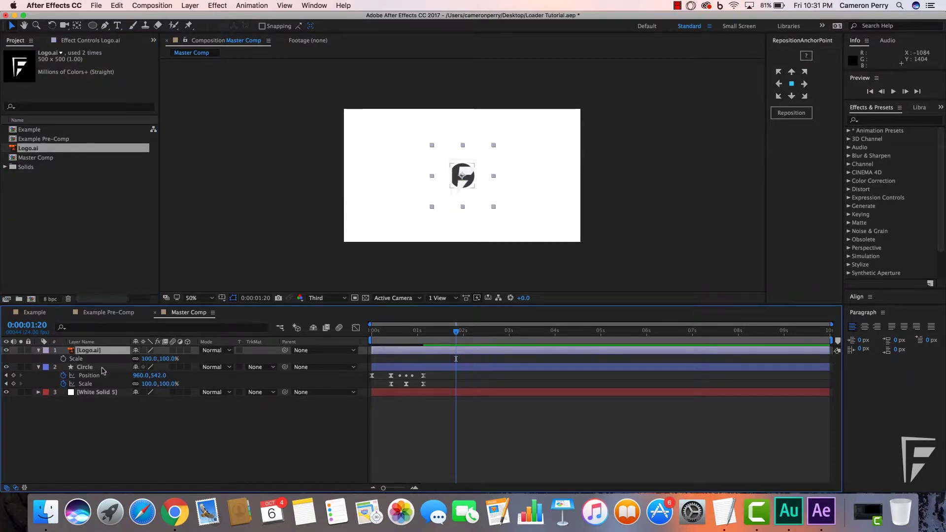
click(171, 359)
text(40)
key(Return)
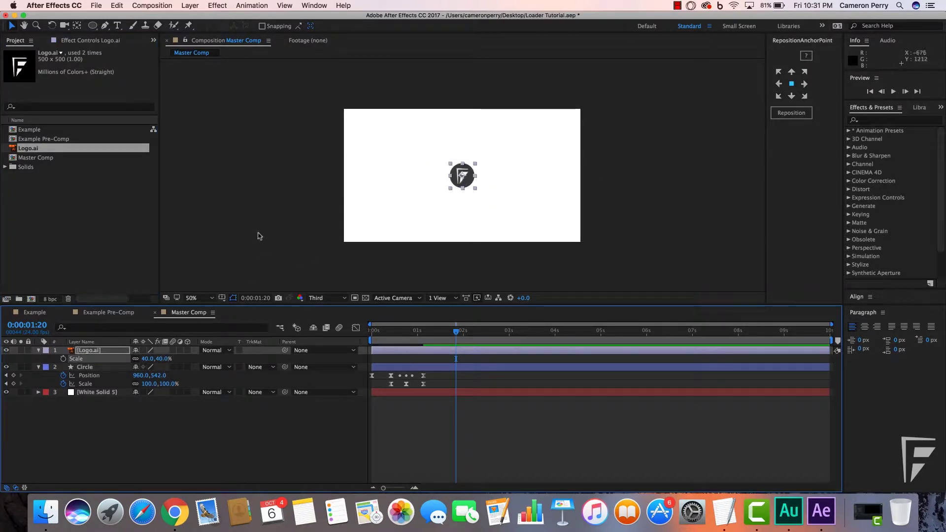
click(292, 192)
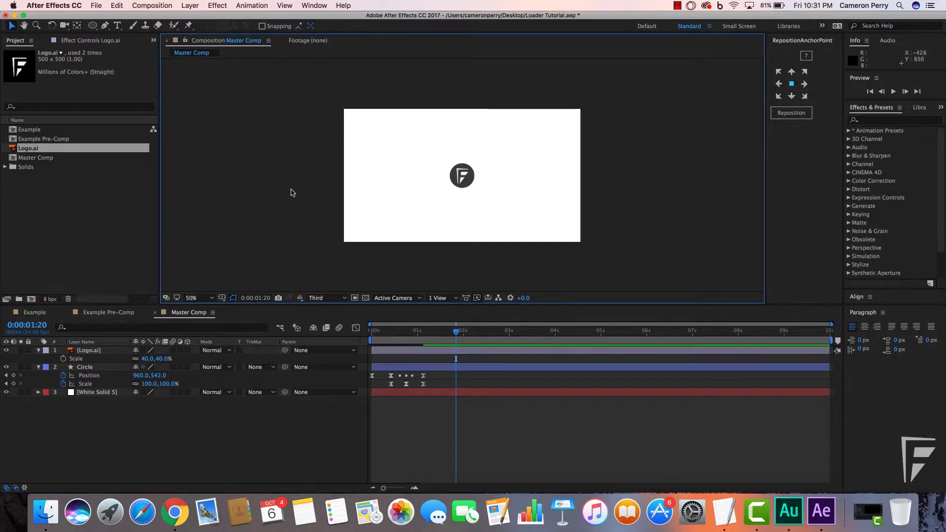
- Parent the Logo.ai layer to the Circle layer and preview the logo following the circle
click(111, 349)
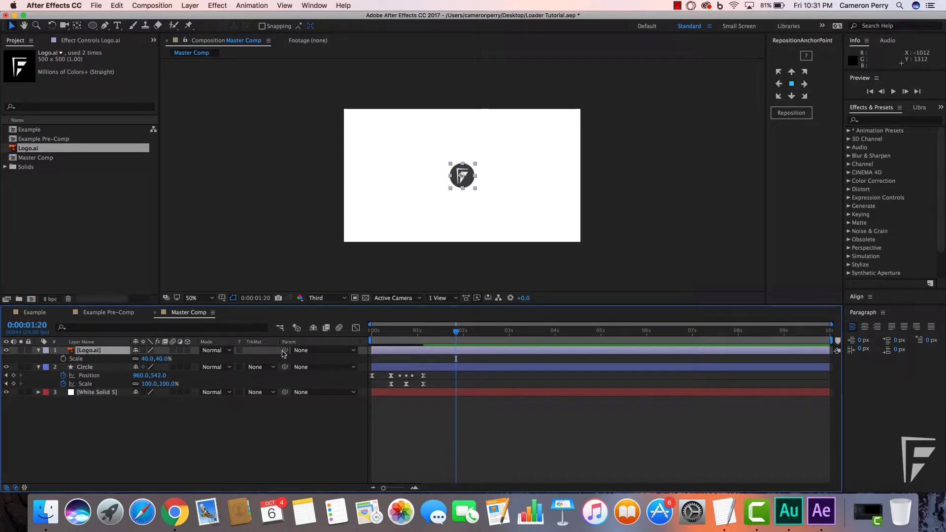
drag(284, 351, 98, 372)
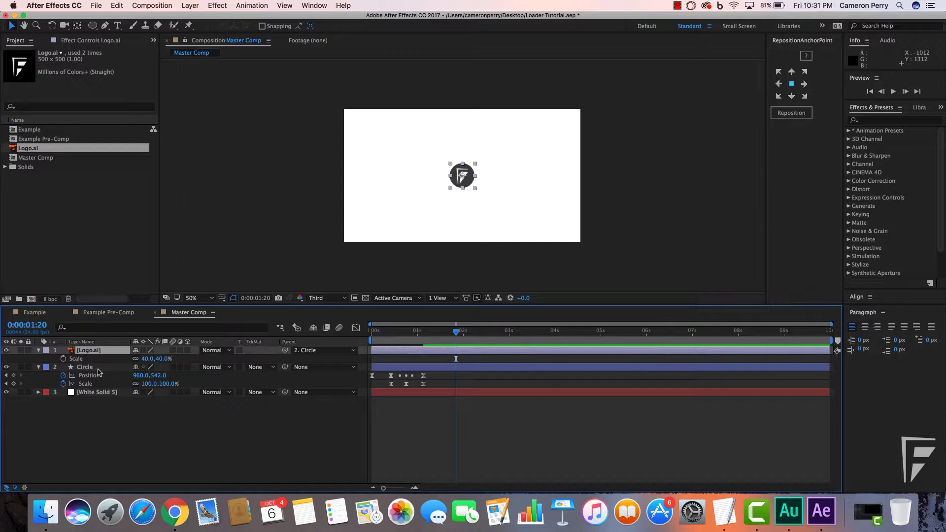
click(408, 338)
key(space)
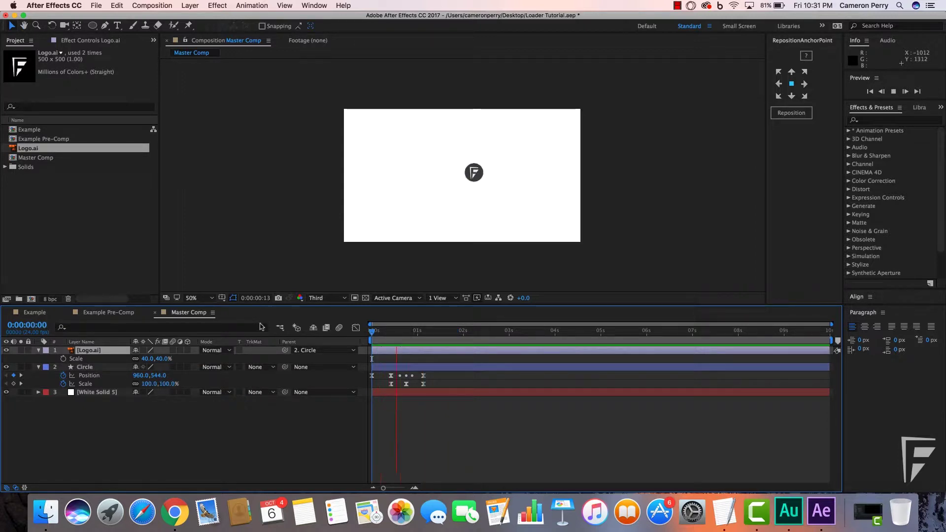
click(260, 324)
key(space)
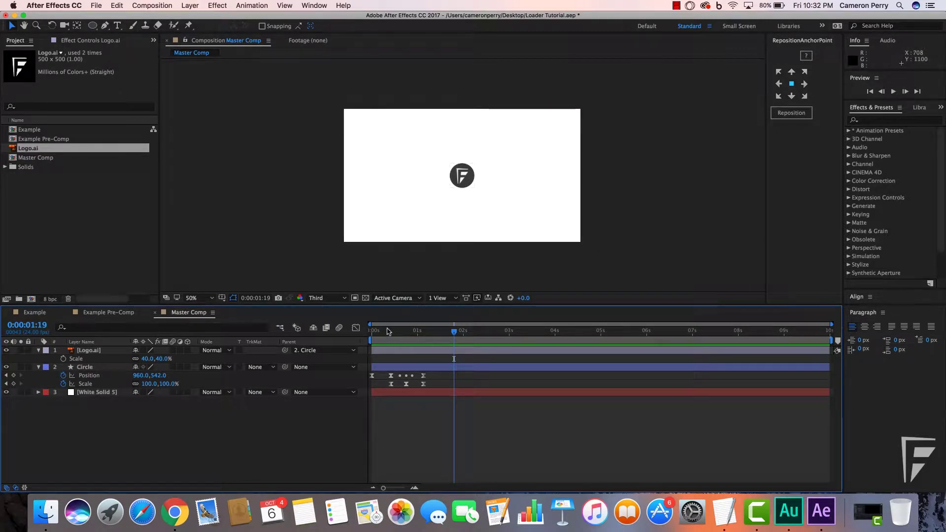
- Start animating the Circle layer's Rotation with a 0x+0.0° keyframe at 0:00:00:10
drag(388, 331, 371, 331)
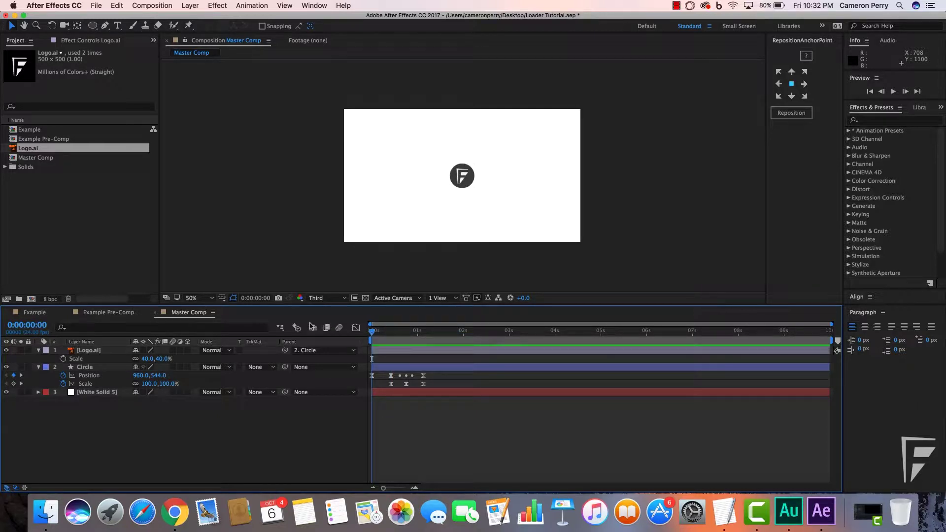
click(85, 367)
key(r)
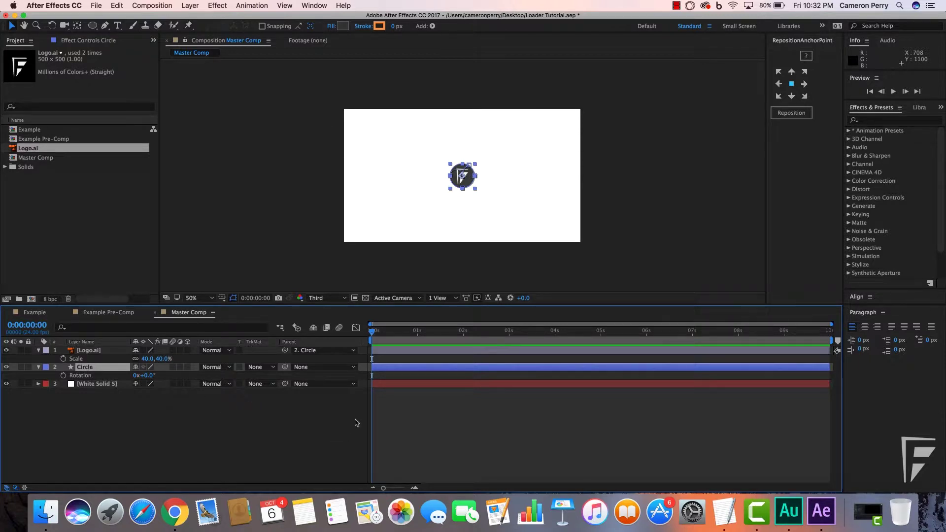
key(u)
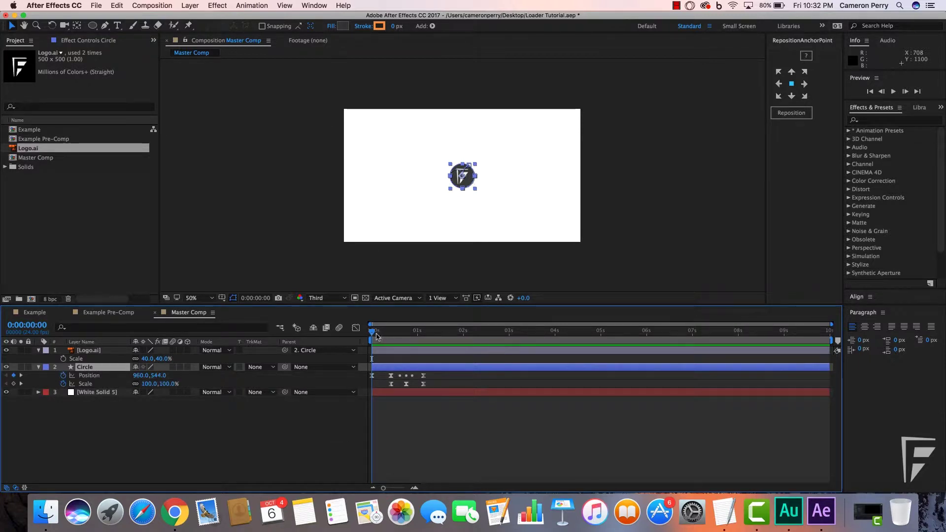
click(397, 337)
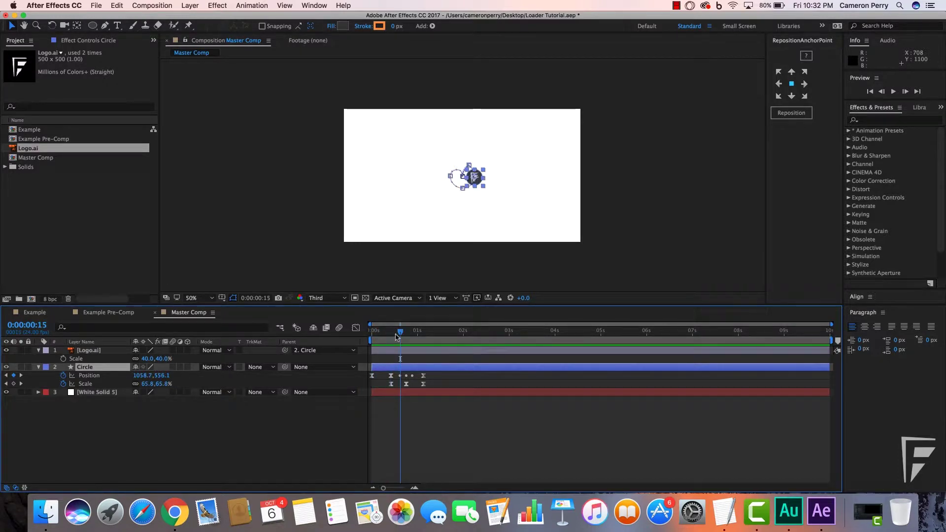
drag(397, 337, 388, 337)
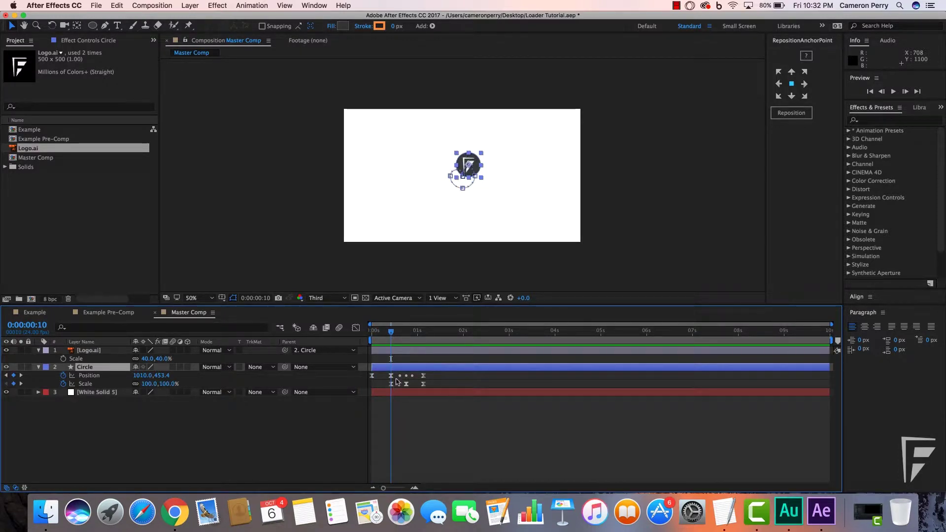
key(r)
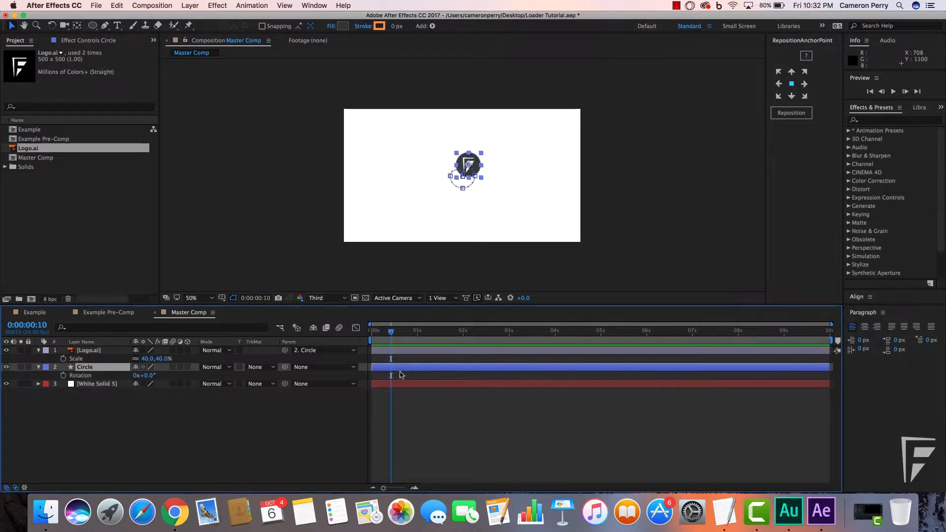
click(63, 376)
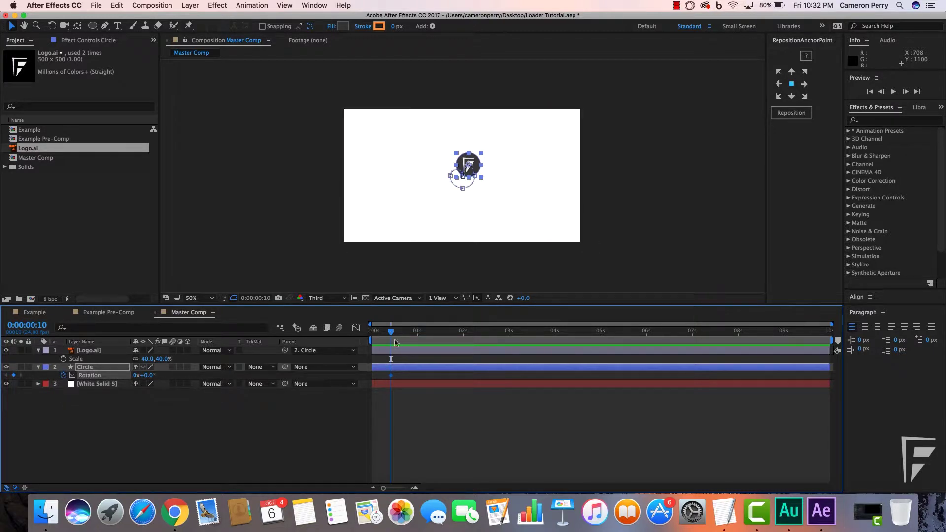
- Set the circle's Rotation to 3 full revolutions at 0:00:01:03
key(Page_Down)
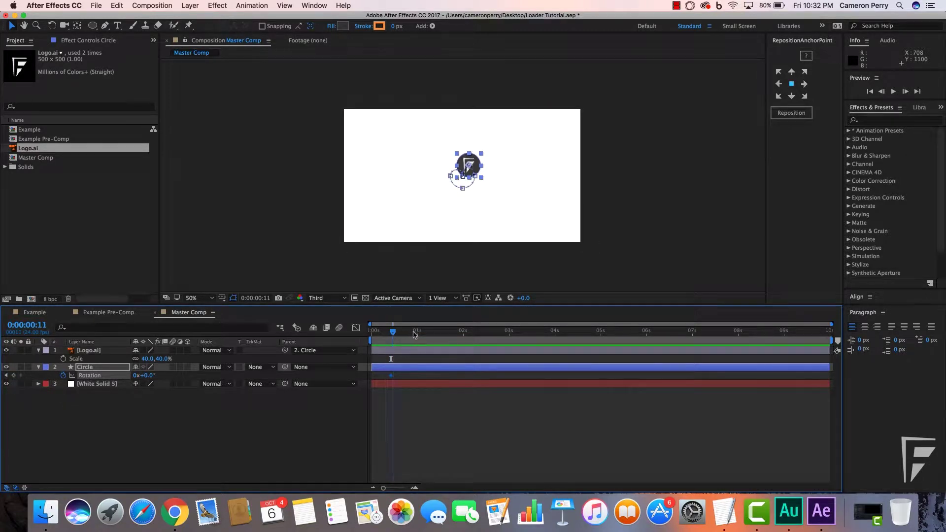
drag(414, 334, 423, 336)
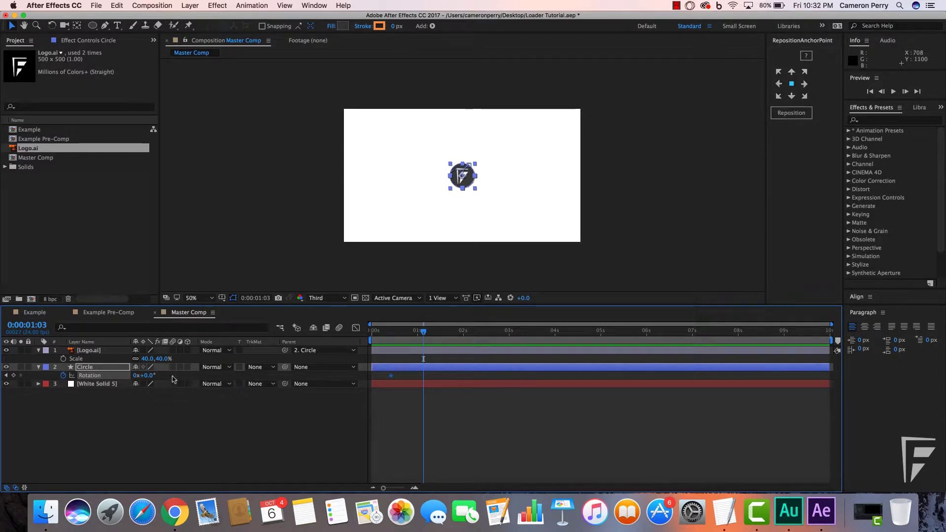
click(136, 376)
click(193, 377)
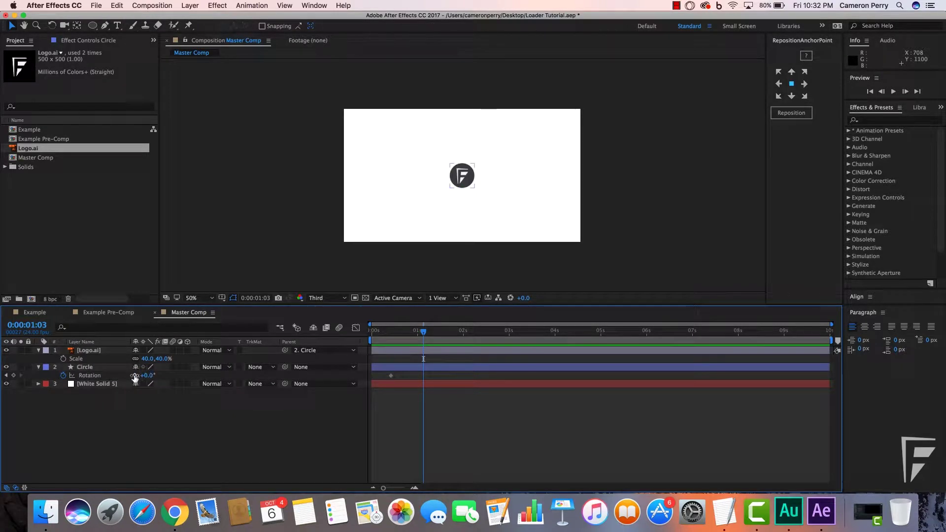
click(134, 376)
key(Return)
- Apply Easy Ease to both Rotation keyframes of the circle and preview the spinning logo from the start
click(391, 333)
drag(391, 335, 452, 336)
drag(430, 378, 379, 382)
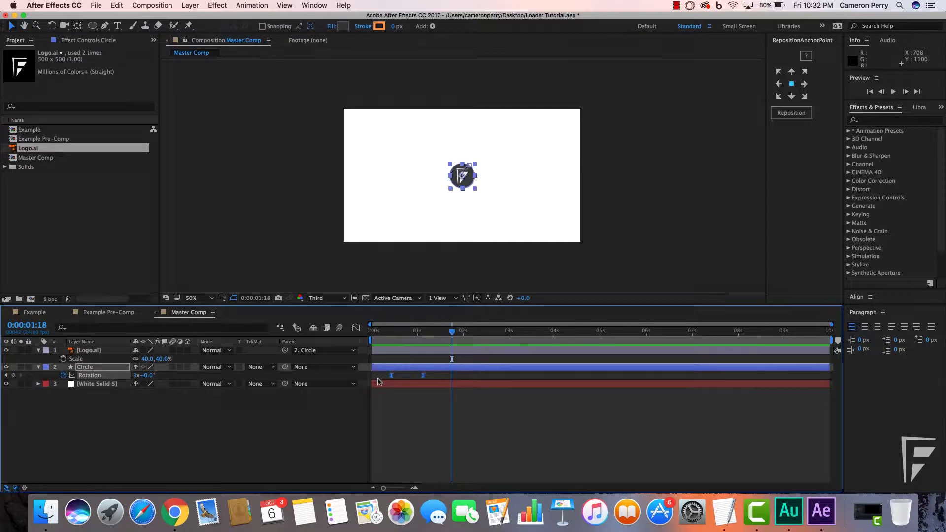
key(Home)
key(space)
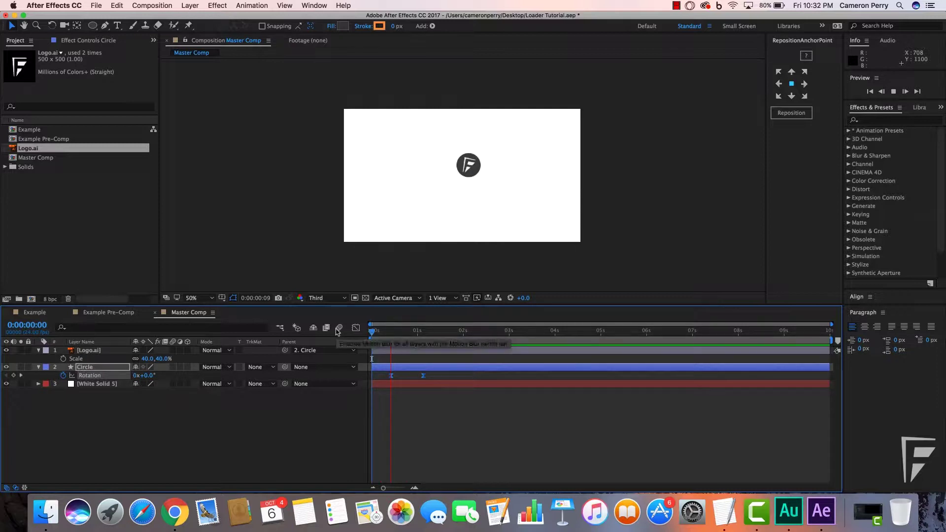
key(space)
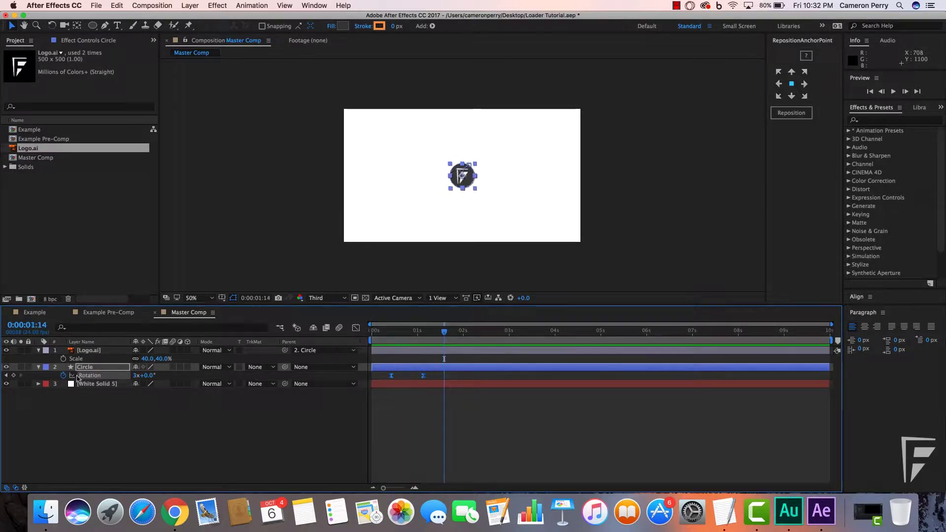
- Expand the Circle layer to show all of its Transform properties
click(38, 367)
click(39, 367)
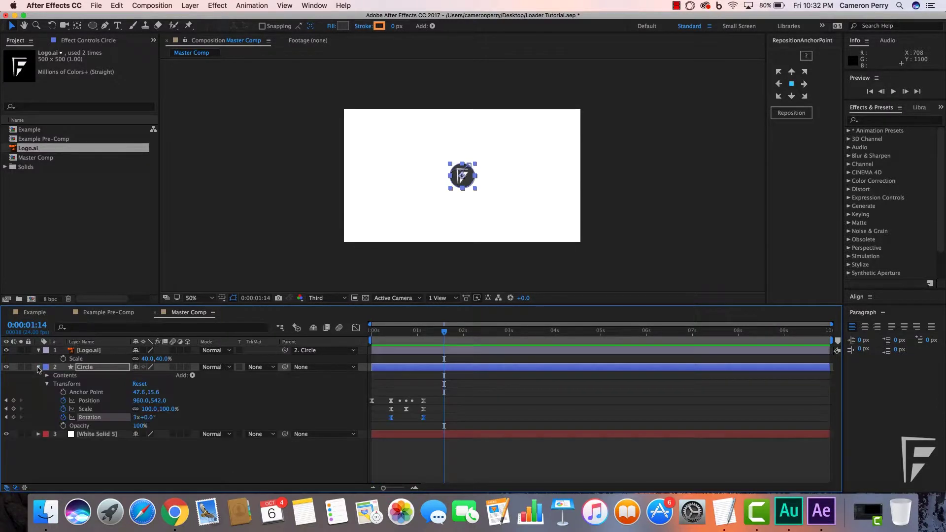
- Show only the Circle layer's keyframed properties, and copy the whole amp/freq/decay bounce expression from the untitled TextEdit document
key(u)
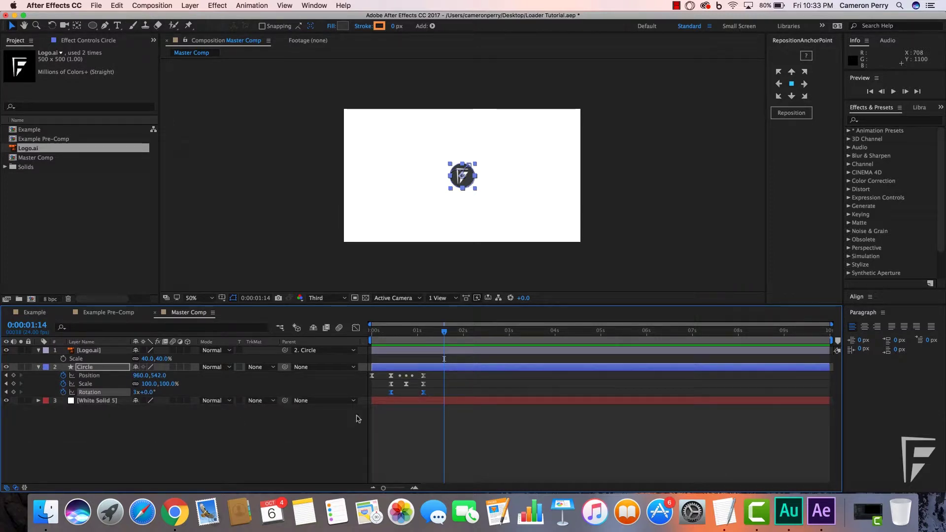
click(435, 394)
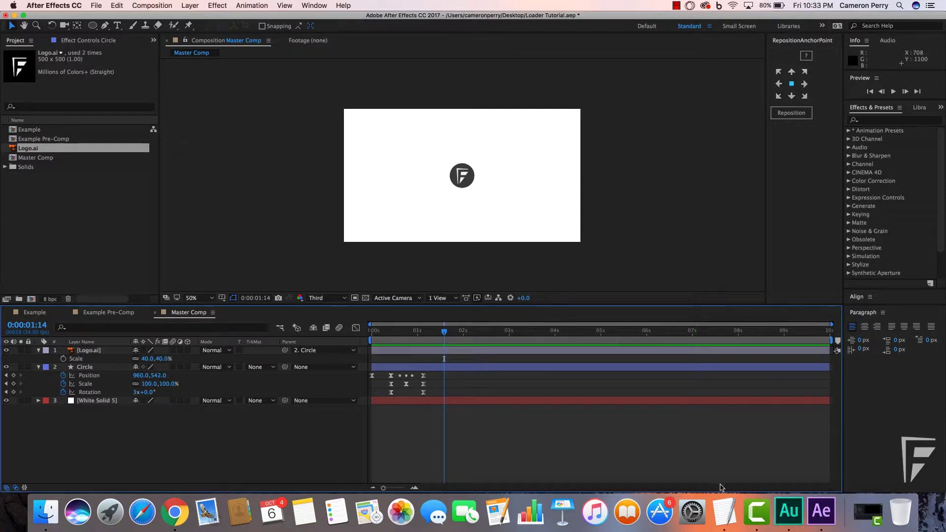
click(724, 508)
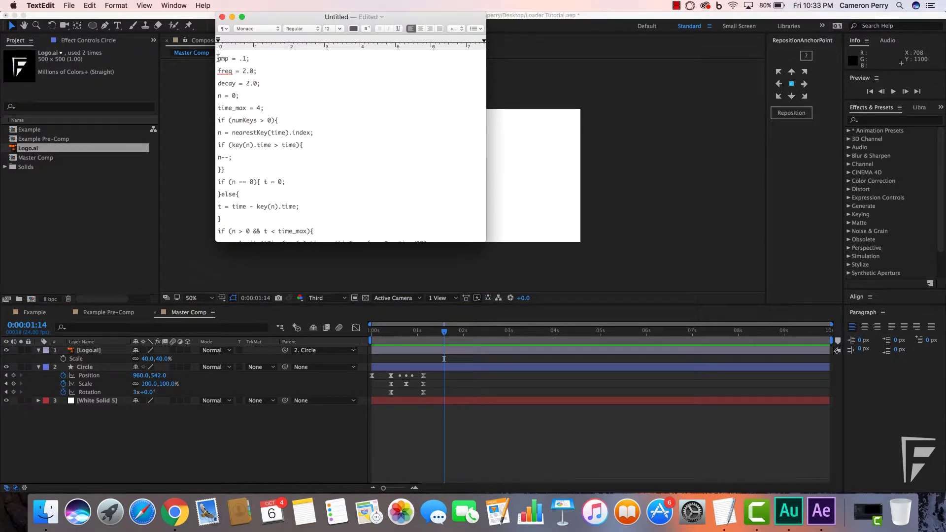
drag(219, 58, 263, 222)
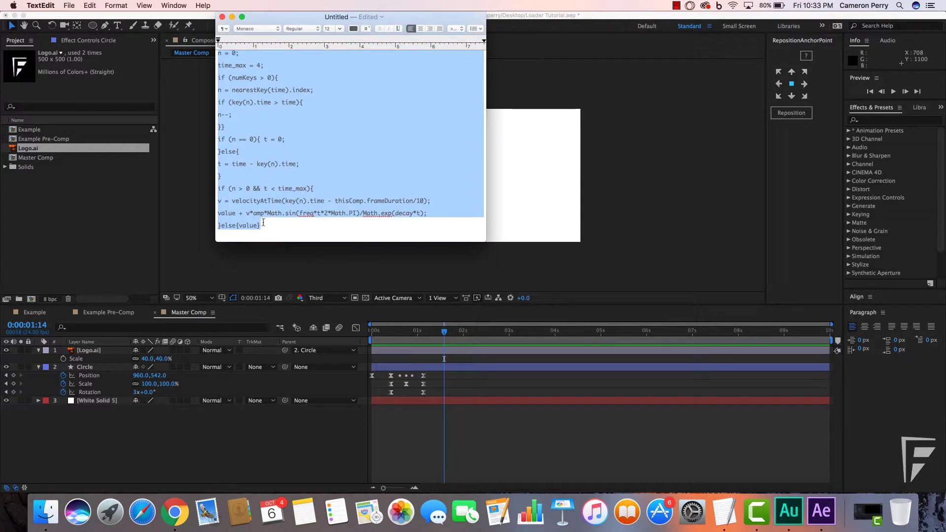
key(super+c)
click(569, 274)
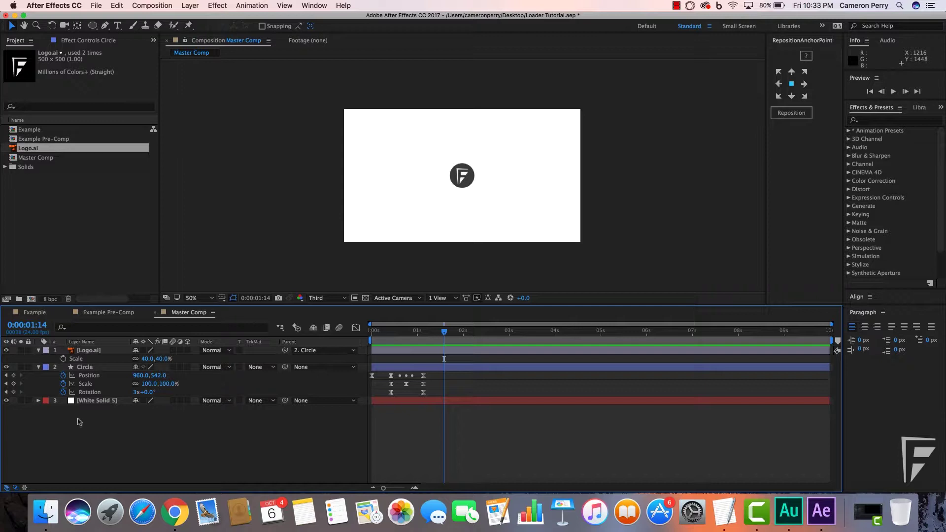
- Add an expression to the Circle layer's Rotation and replace its default text with the copied bounce expression
click(63, 394)
alt+click(63, 394)
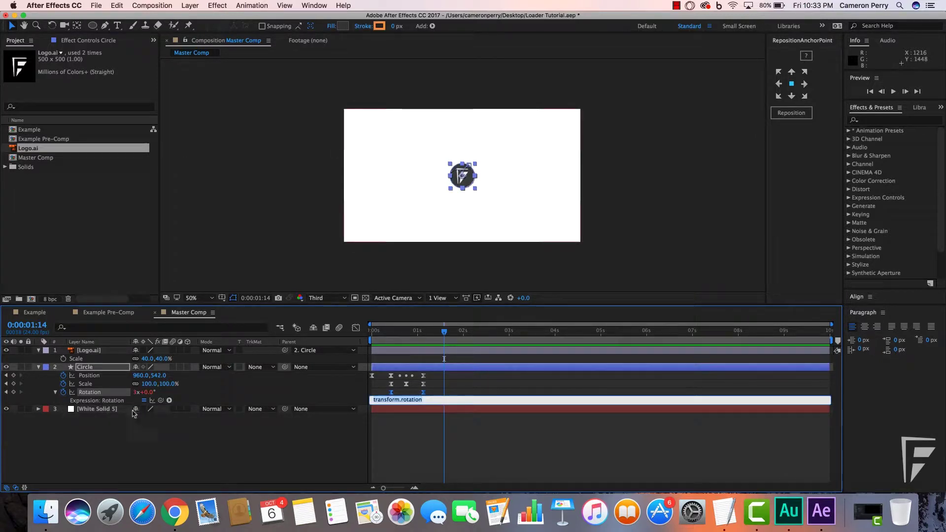
click(384, 402)
key(super+v)
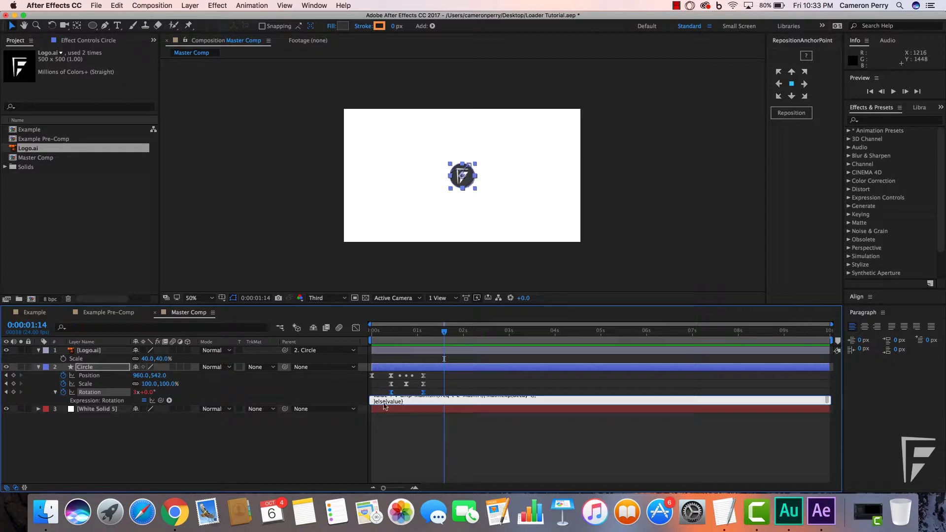
click(457, 388)
- Set amp to .3 and decay to 6.0 in the circle's Rotation expression and preview the animation
click(398, 402)
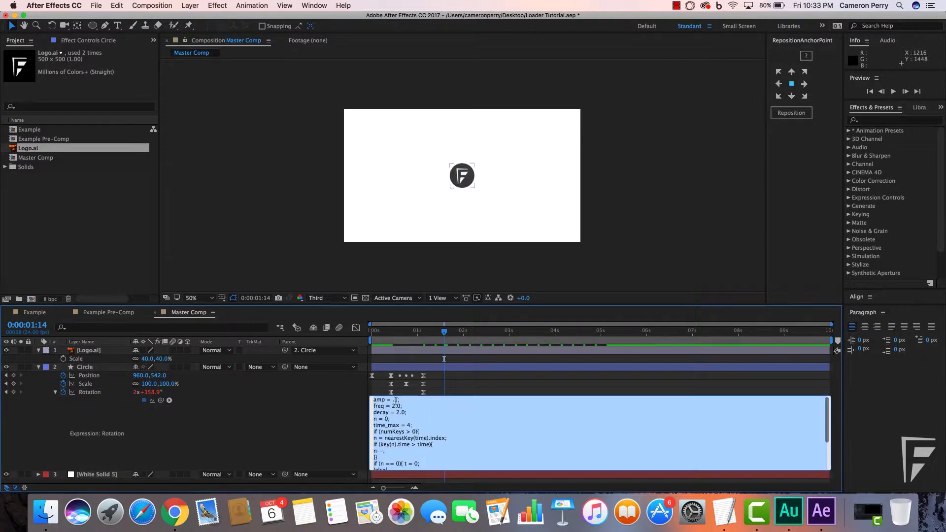
key(BackSpace)
key(BackSpace)
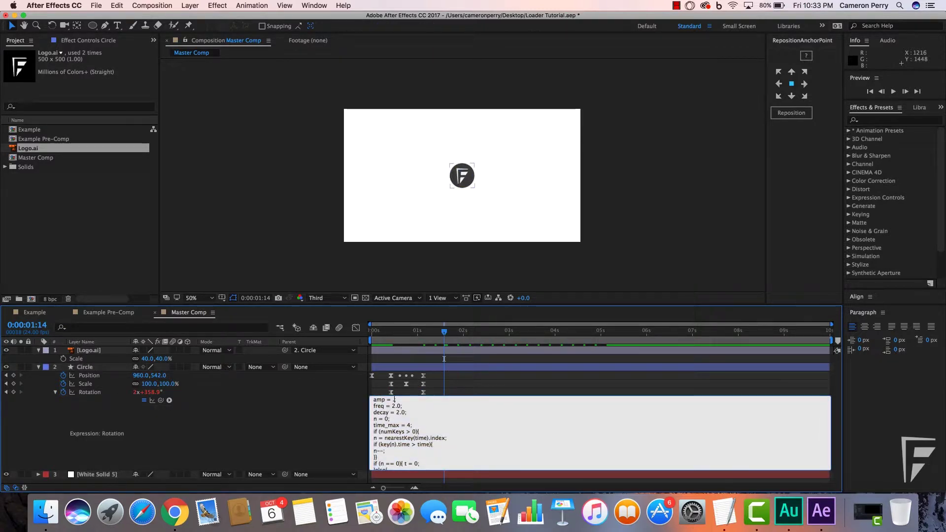
text(.3;)
click(486, 397)
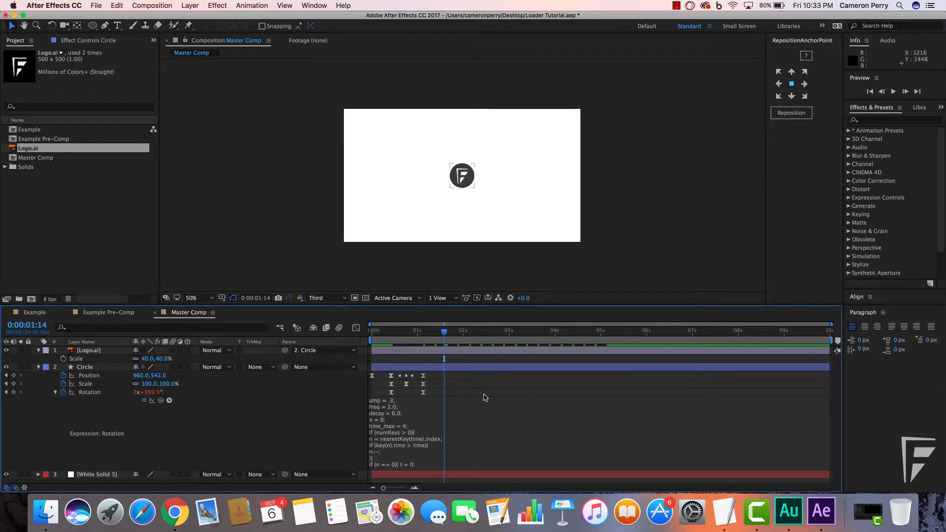
click(389, 335)
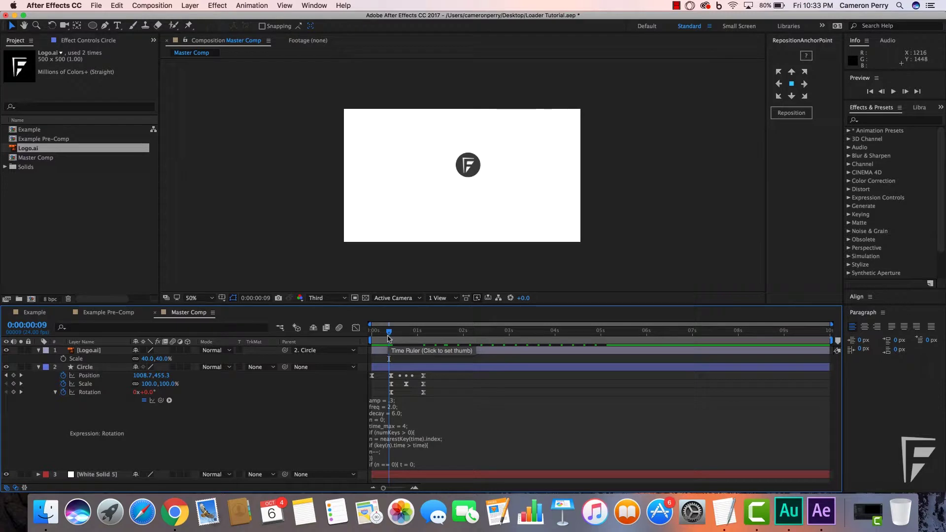
key(space)
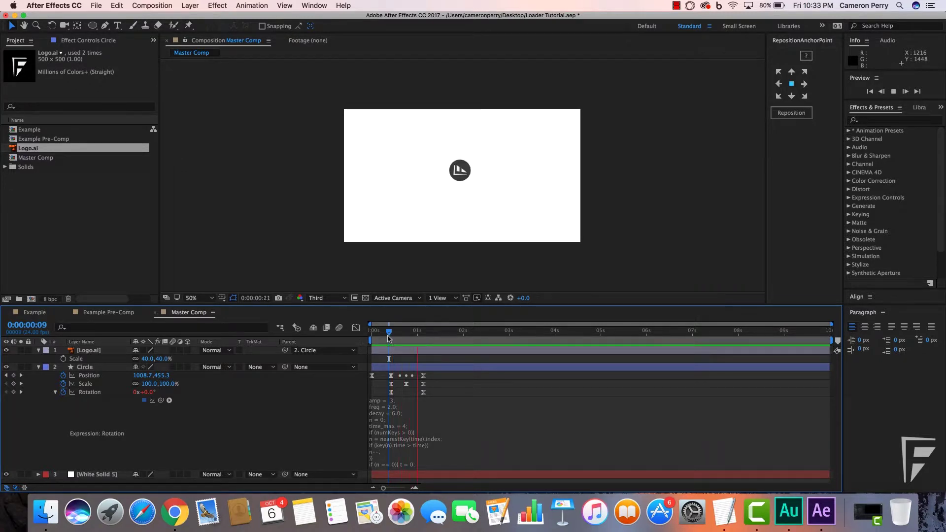
key(space)
drag(388, 336, 323, 330)
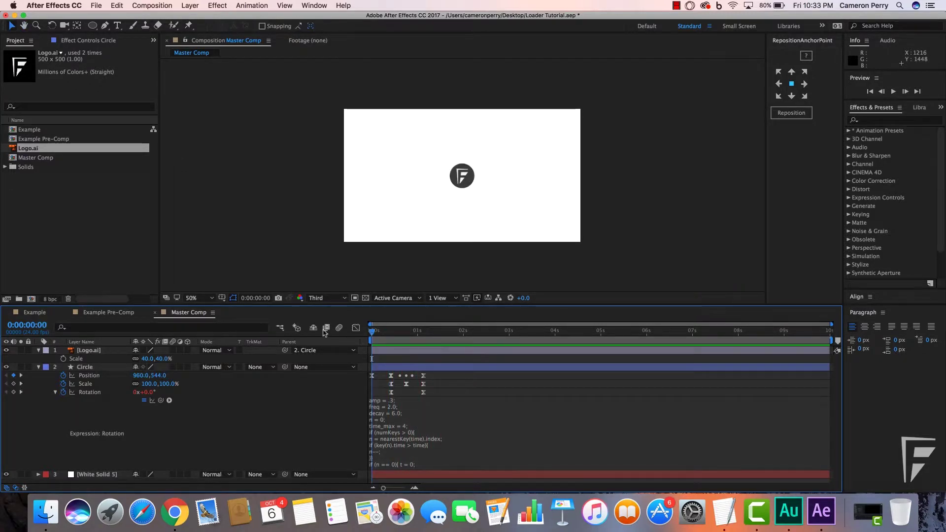
key(space)
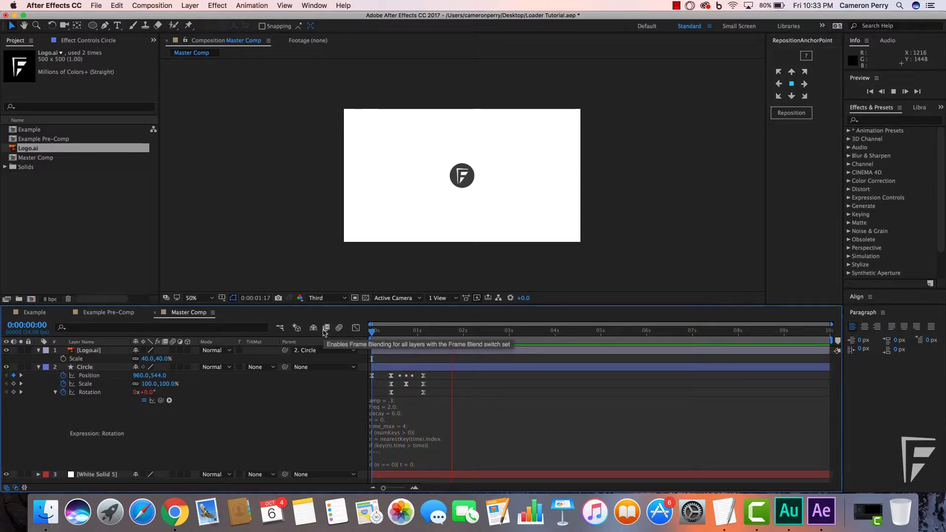
key(space)
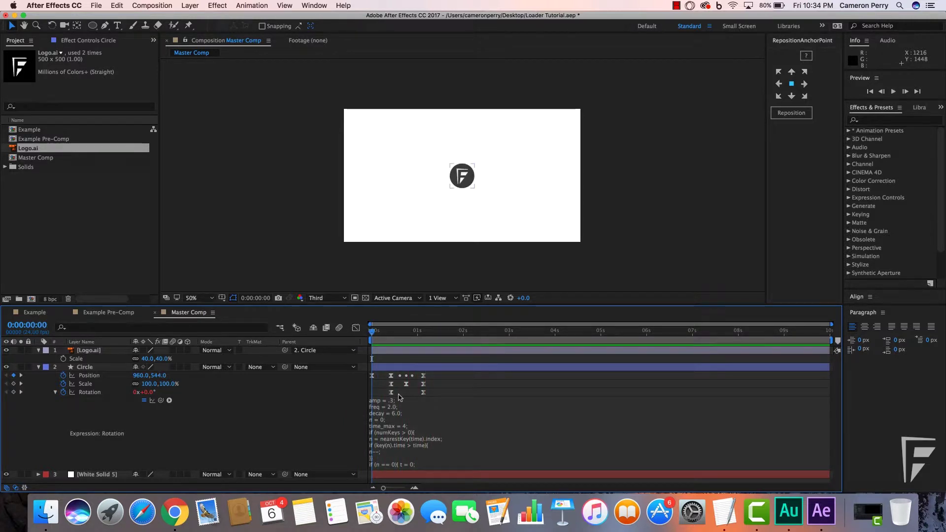
- Stretch the circle's three Scale keyframes proportionally so the first sits at 0:00:00:00 and the 50% one at 0:00:00:12, and preview
click(391, 384)
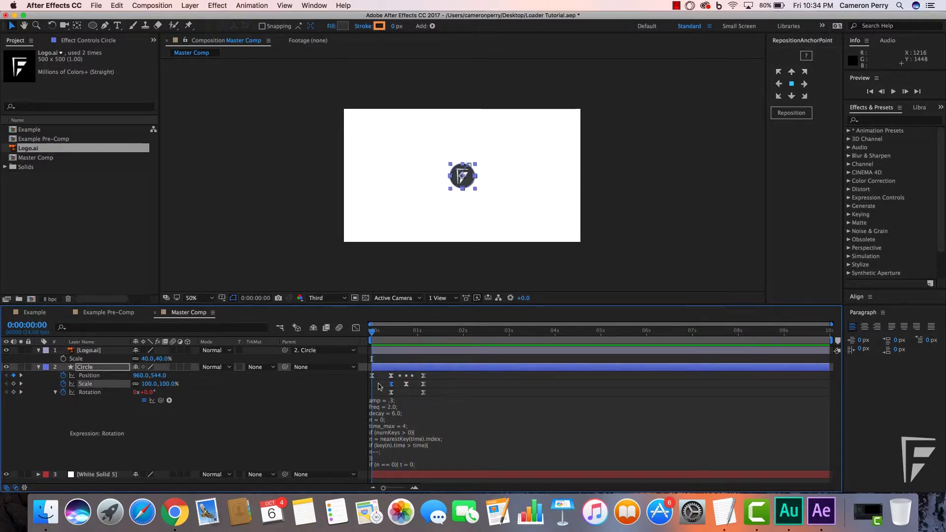
click(380, 386)
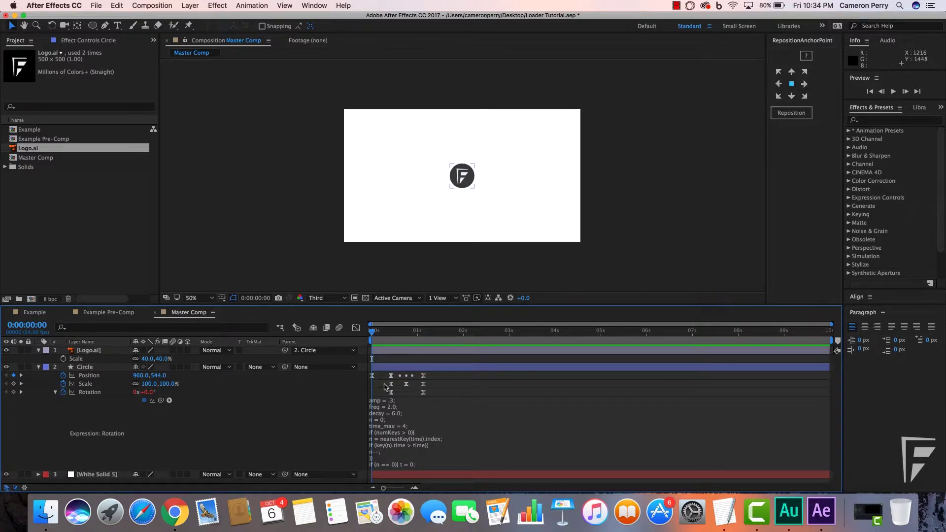
drag(385, 387, 430, 390)
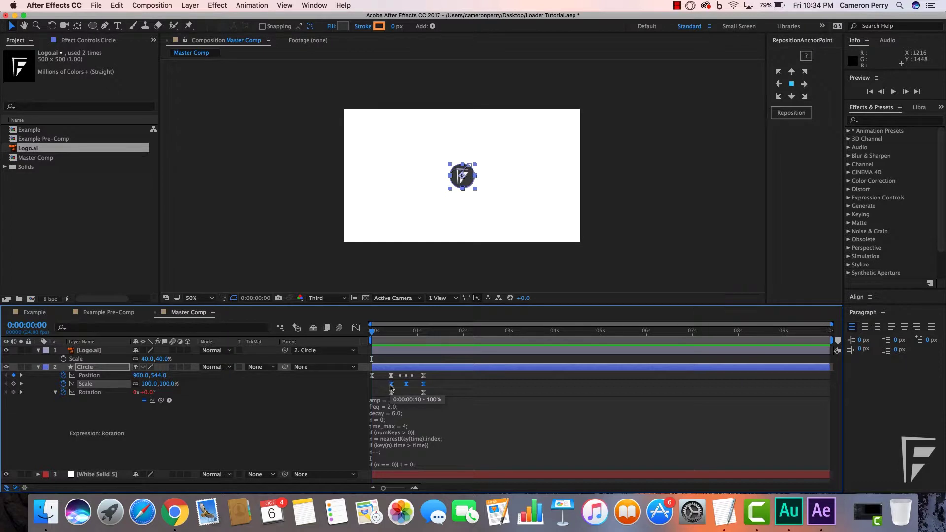
drag(391, 388, 372, 388)
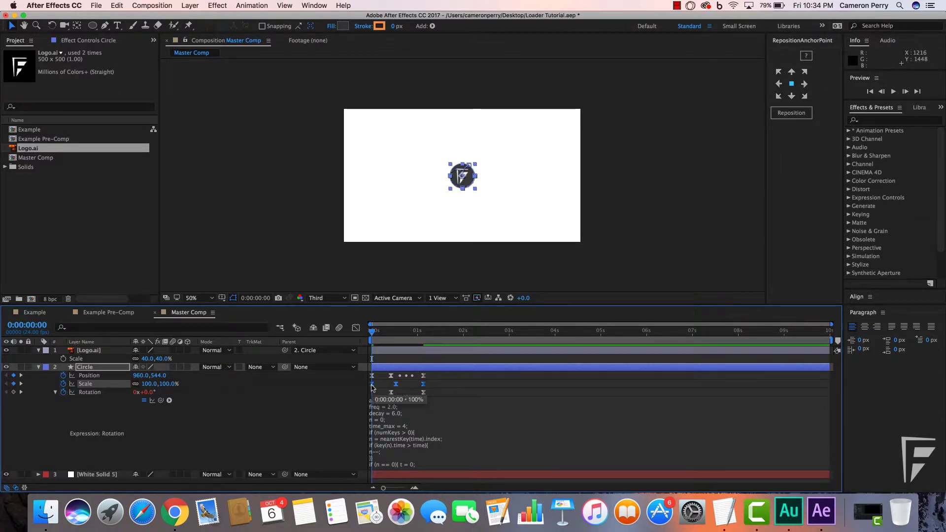
click(380, 379)
key(space)
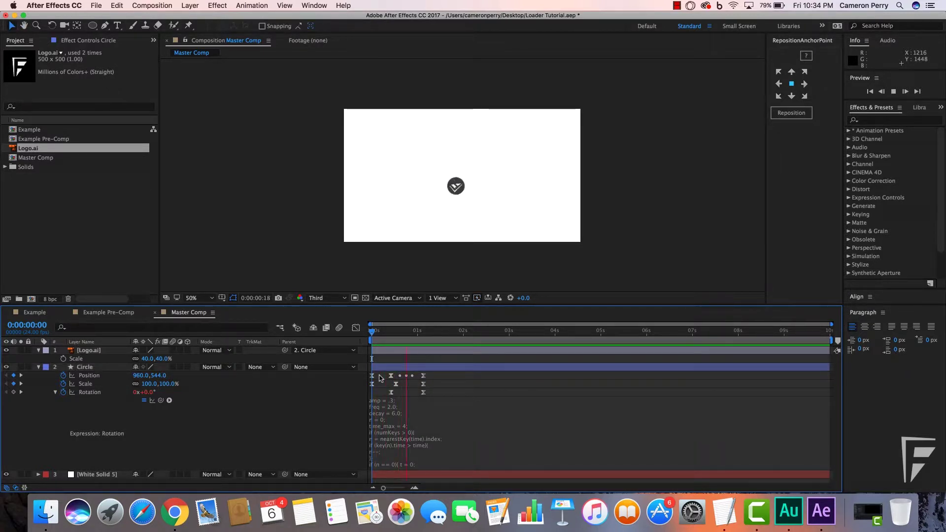
key(space)
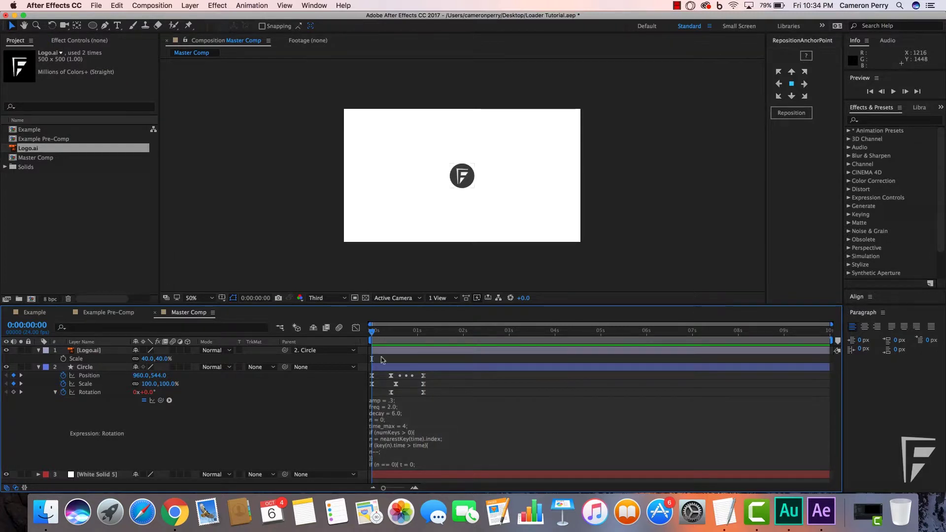
key(space)
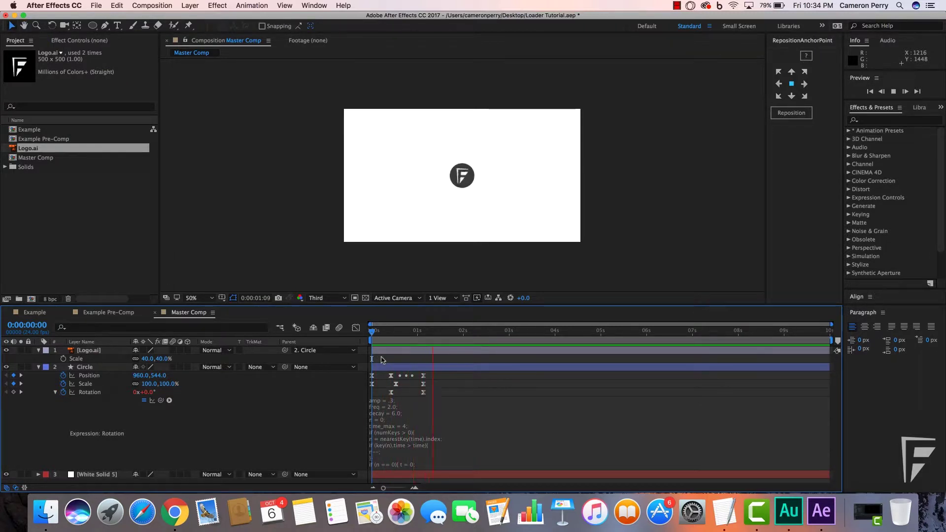
key(space)
- Move the circle's 50% Scale keyframe to 0:00:00:10 and preview the animation from the start
click(391, 331)
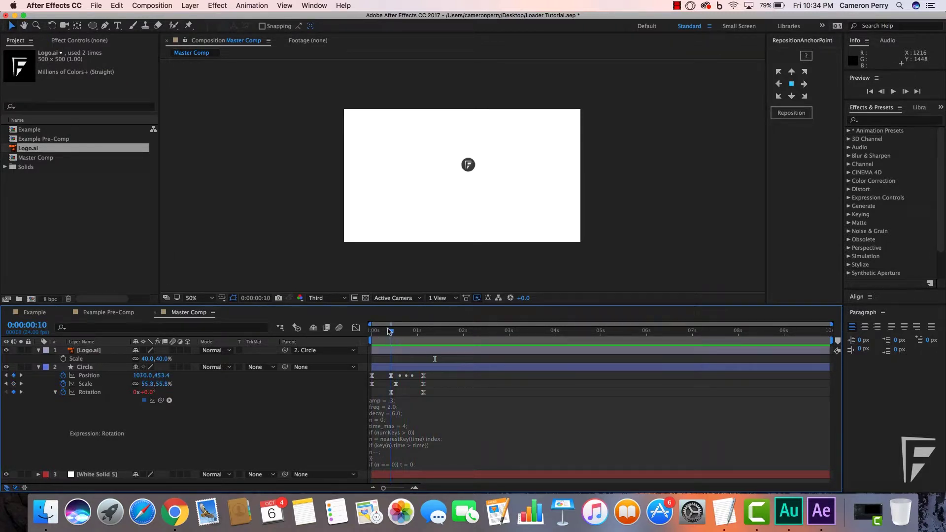
click(396, 386)
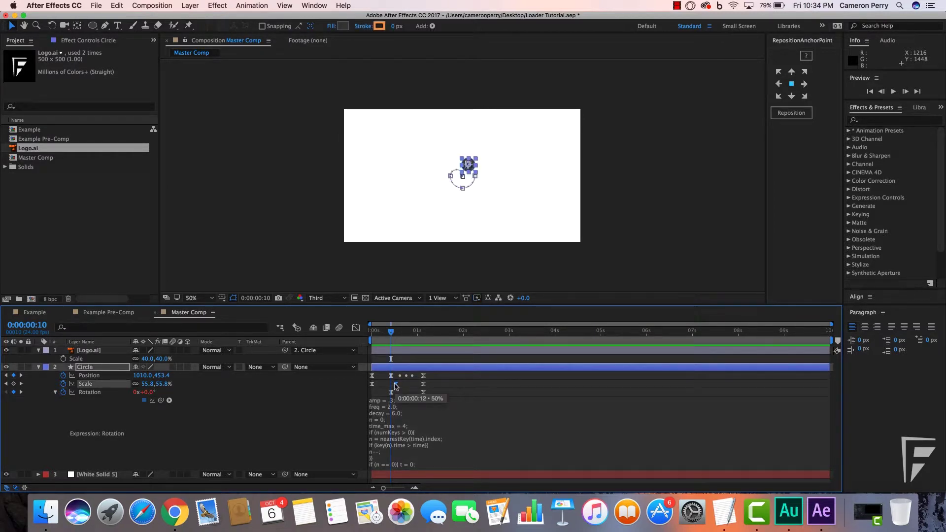
drag(396, 386, 391, 387)
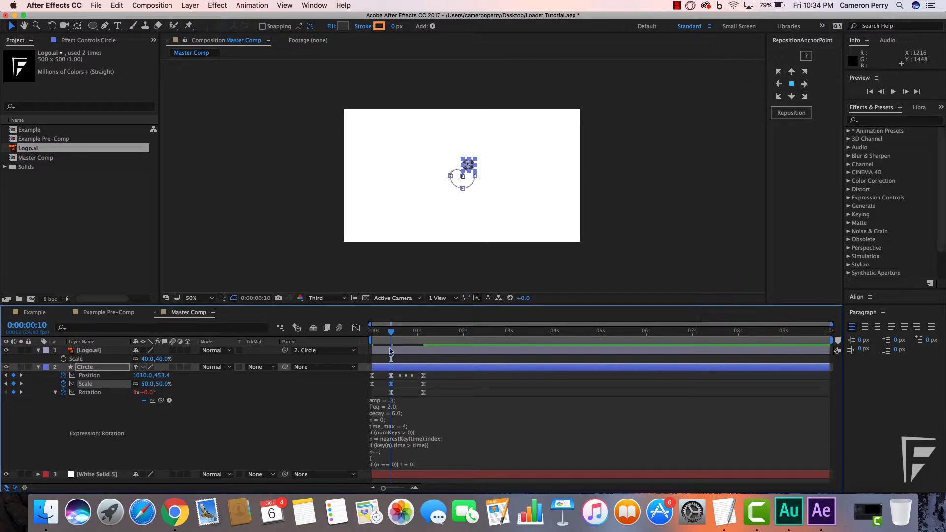
click(378, 331)
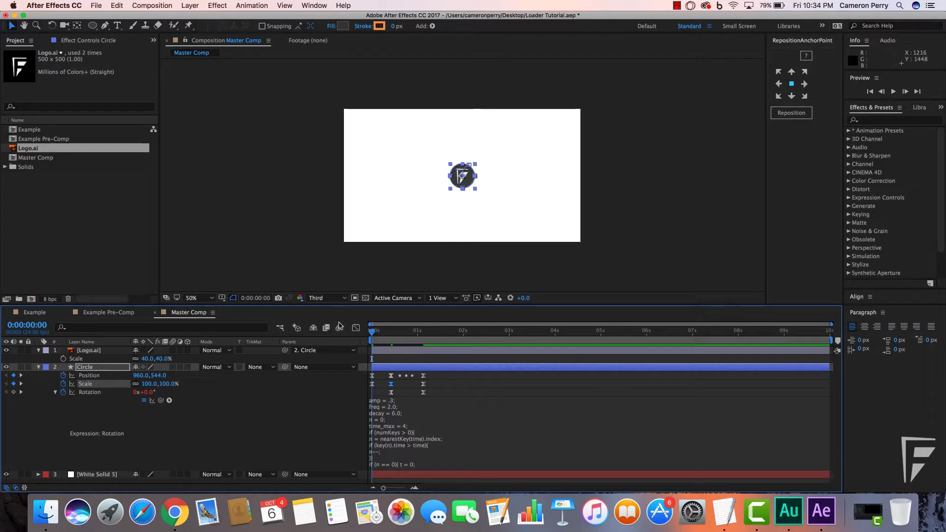
key(space)
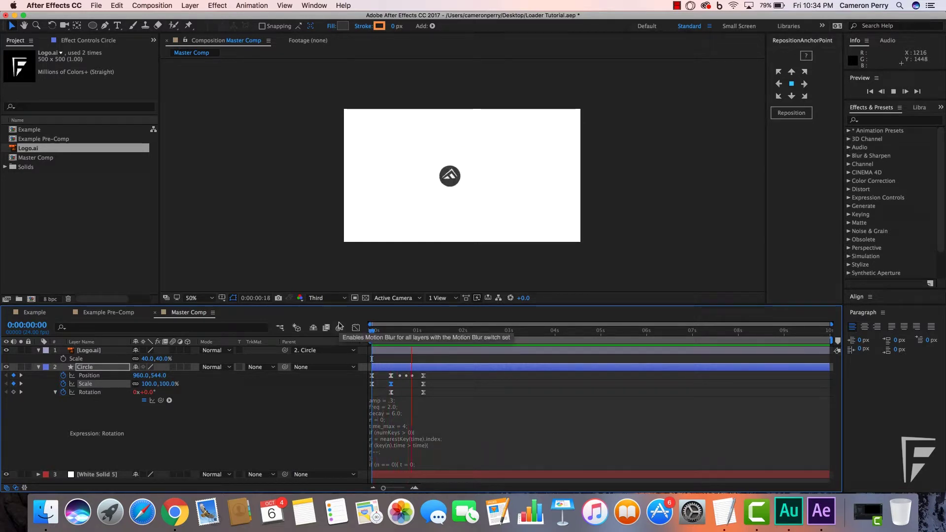
key(space)
- Move the circle's first Rotation keyframe to 0:00:00:00, save the project and preview the animation from the start
drag(444, 332, 335, 324)
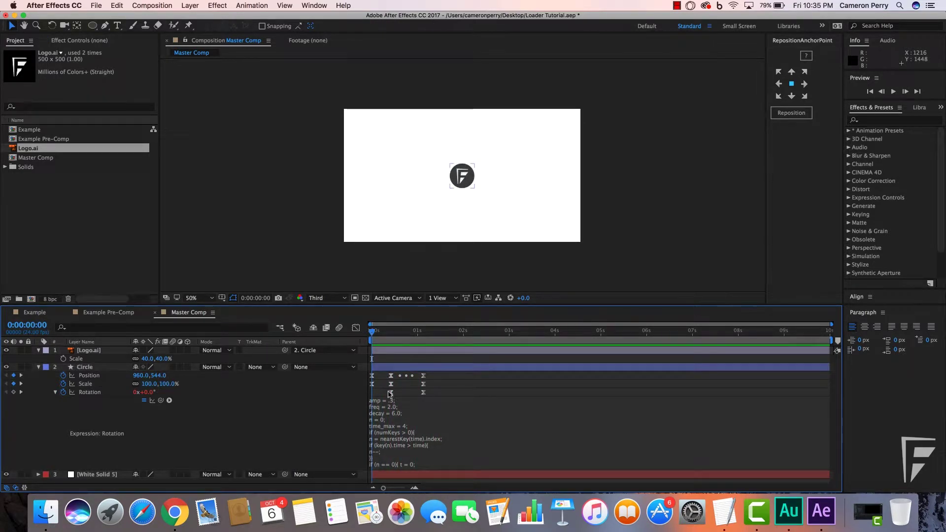
drag(391, 394, 372, 393)
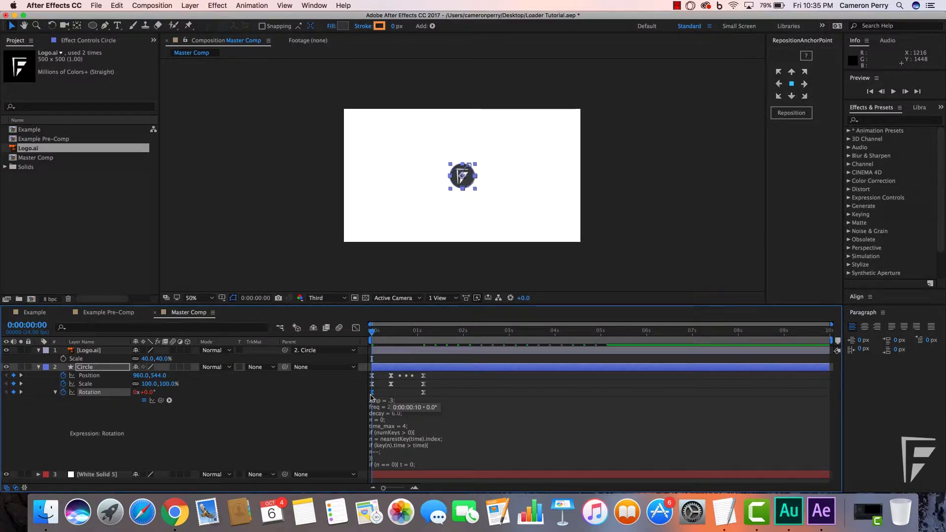
click(394, 395)
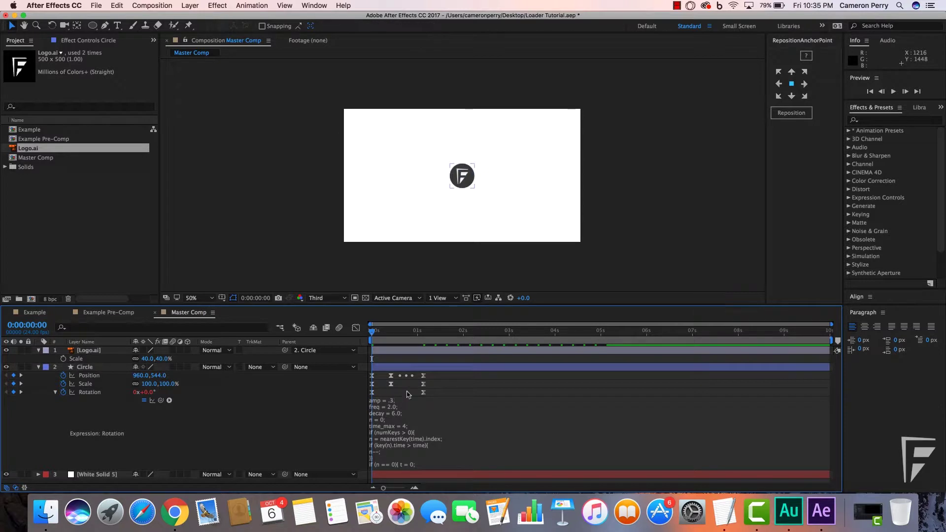
key(space)
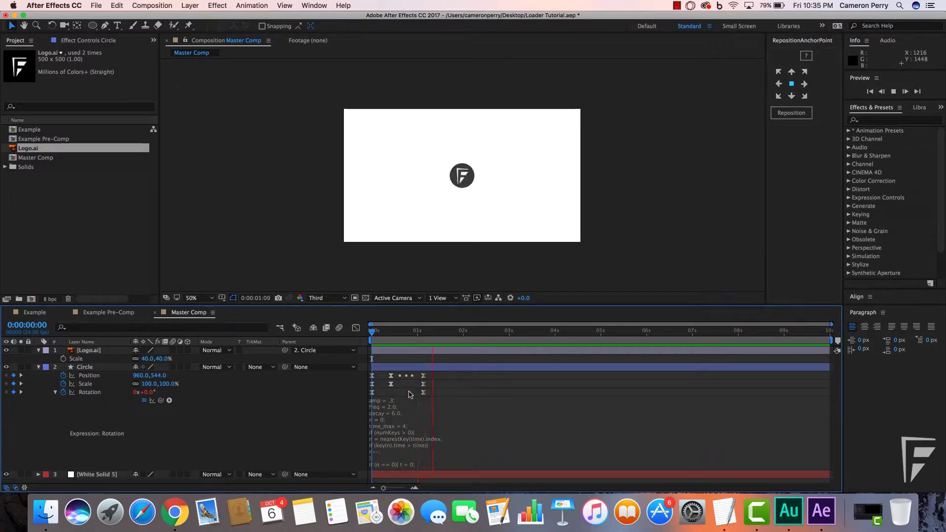
key(space)
key(super+s)
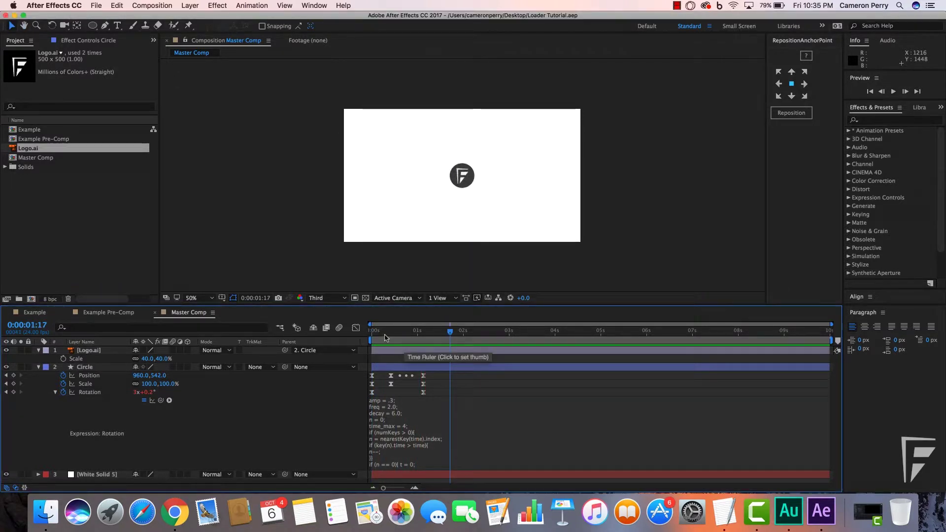
key(space)
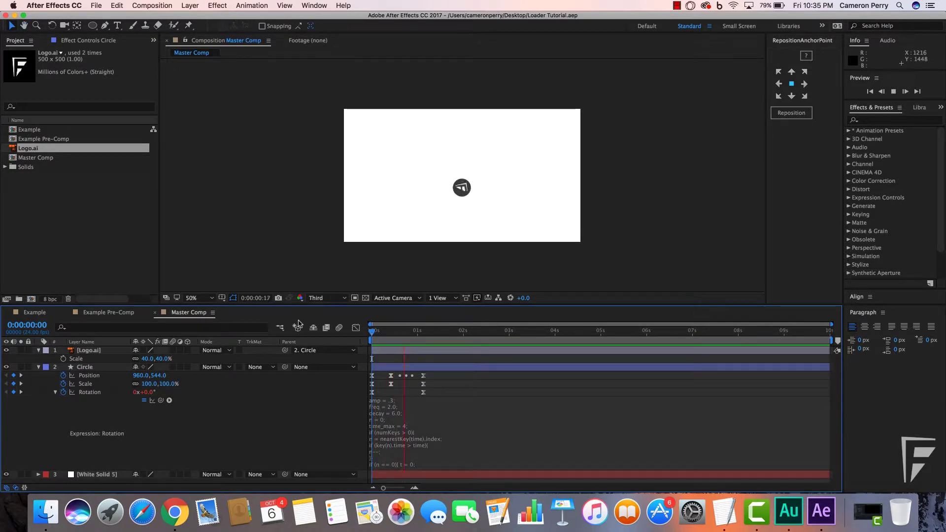
key(space)
drag(394, 339, 332, 335)
- Add a 100% Opacity keyframe to the Logo.ai layer at 0:00:00:10
click(105, 351)
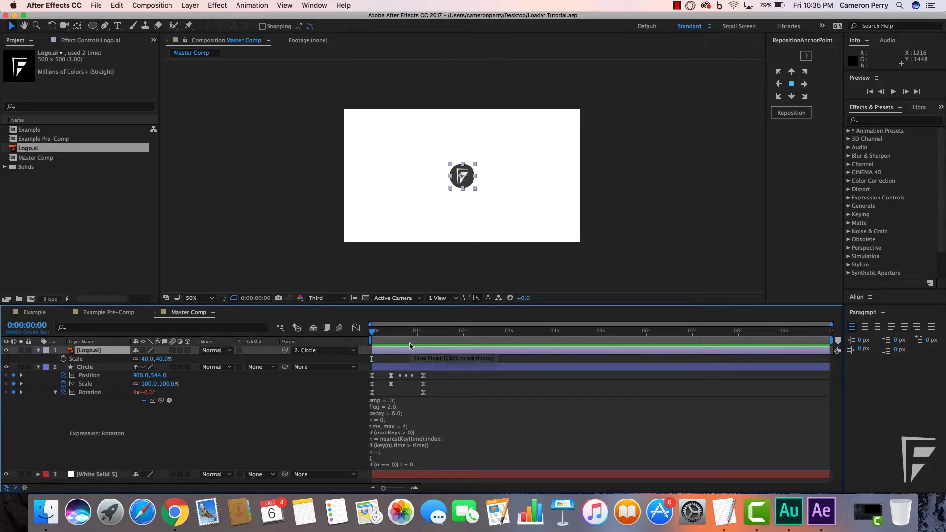
drag(384, 335, 394, 334)
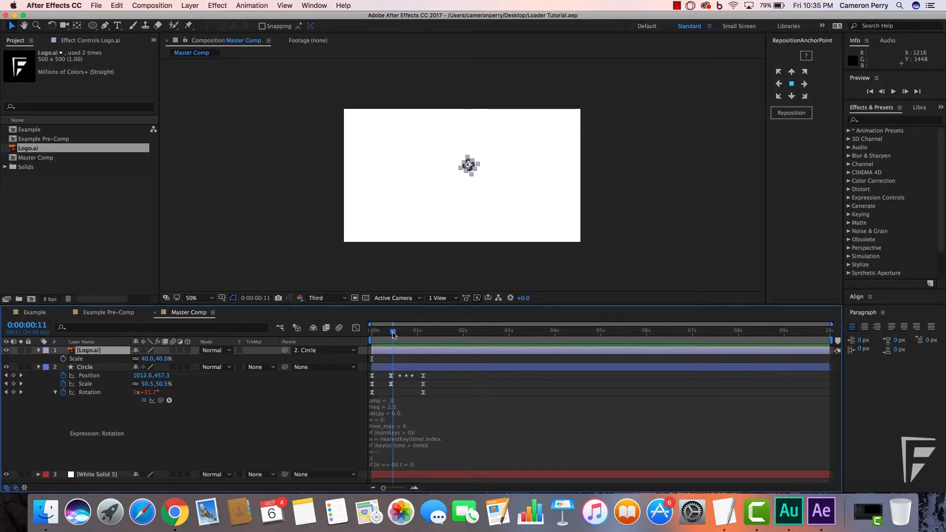
click(392, 334)
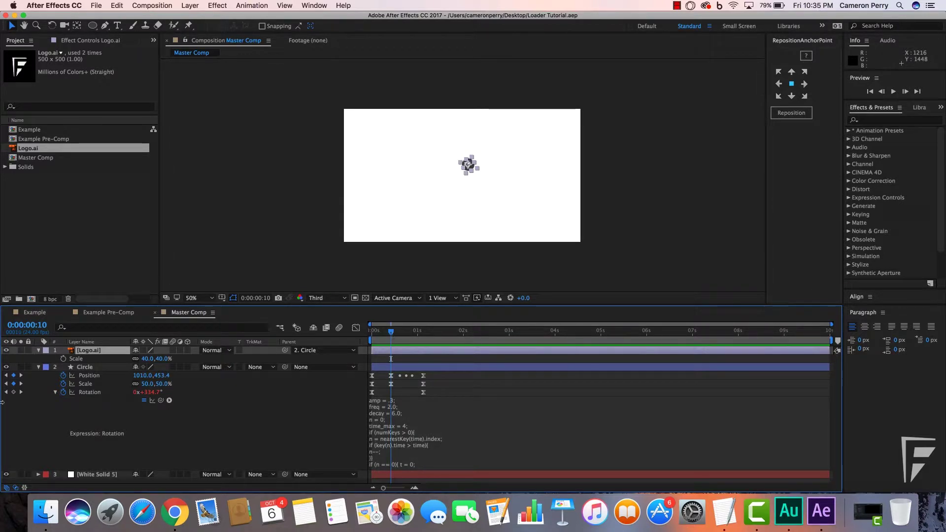
key(t)
click(62, 359)
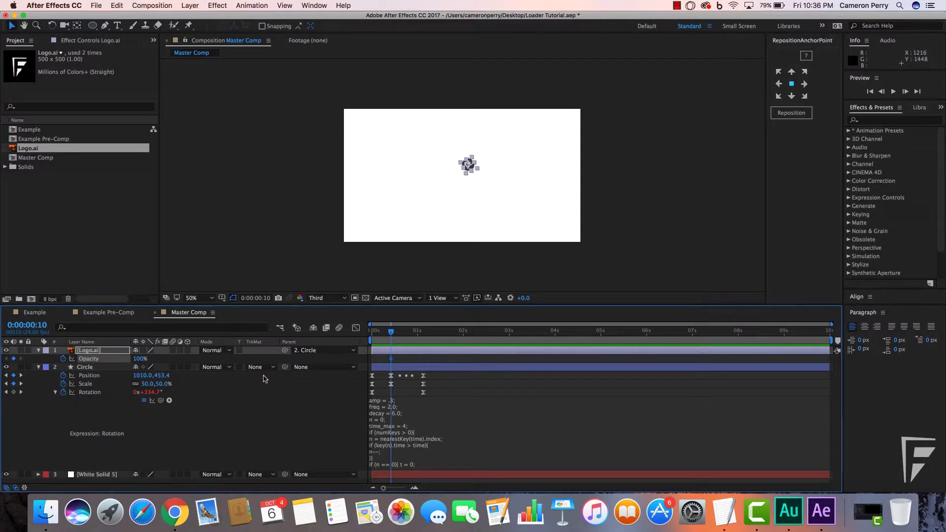
- Set the logo's Opacity to 0% four frames further on, at 0:00:00:14
key(Page_Down)
key(Page_Down)
key(Page_Down)
key(Page_Down)
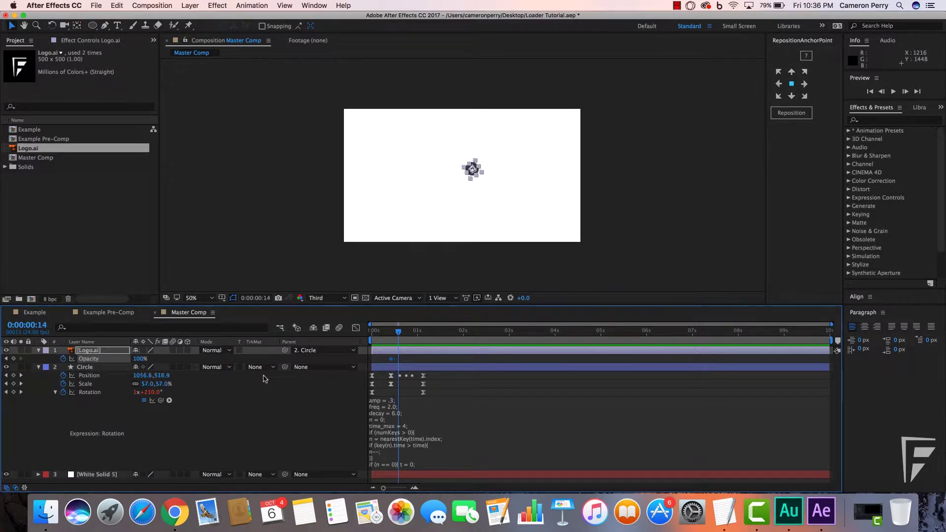
click(139, 359)
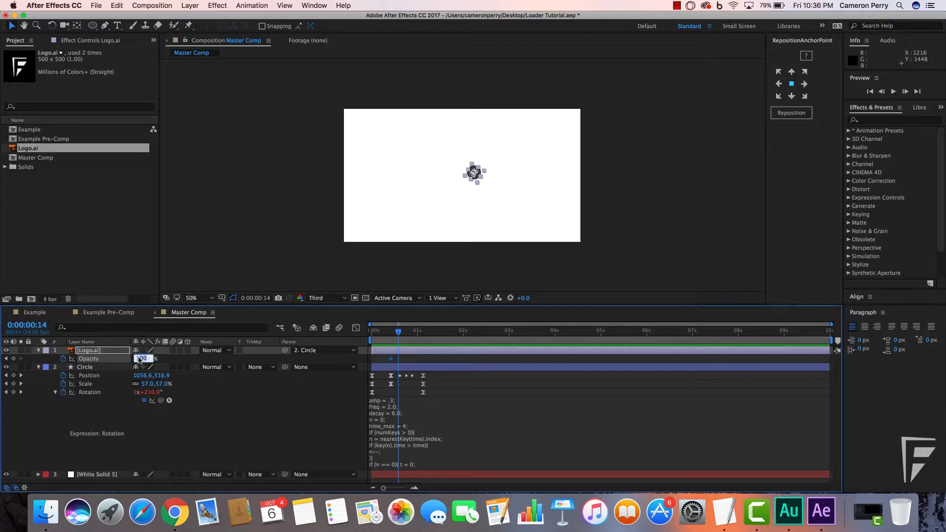
text(0)
key(Return)
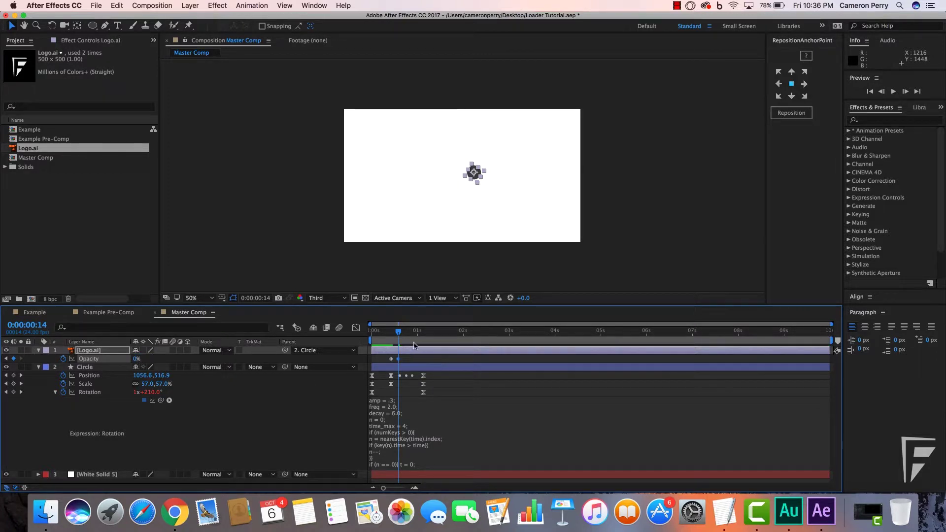
- Fade the logo back in with Opacity keyframes of 0% at 0:00:00:23 and 100% at 0:00:01:03
click(424, 332)
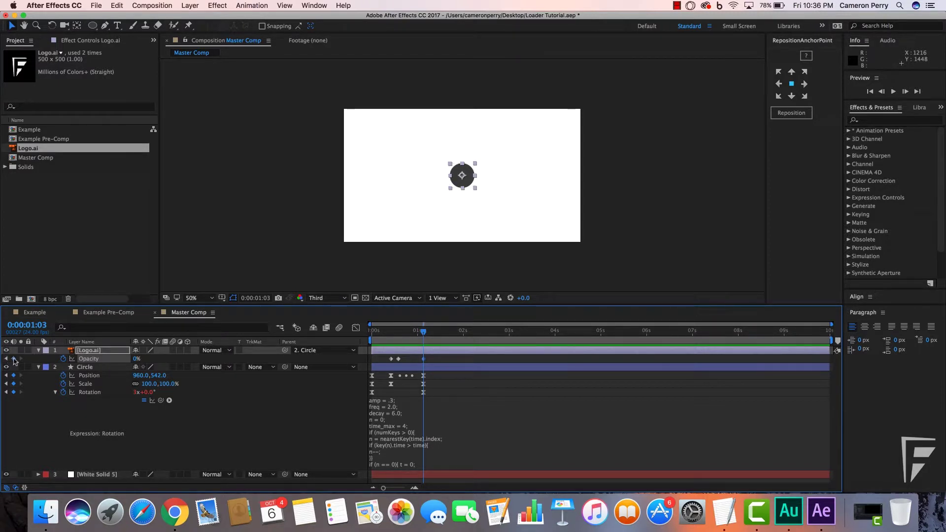
key(Page_Up)
key(Page_Up)
key(Page_Up)
key(Page_Up)
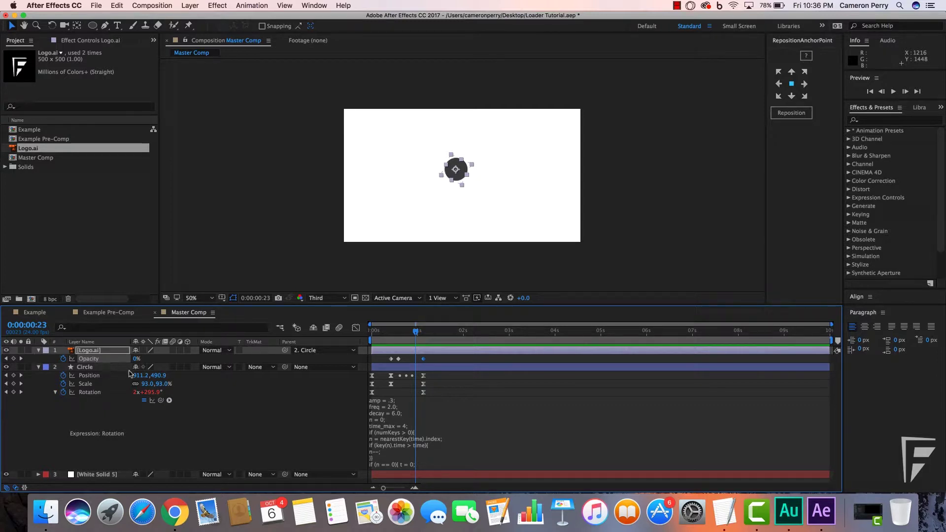
click(13, 359)
drag(417, 331, 424, 332)
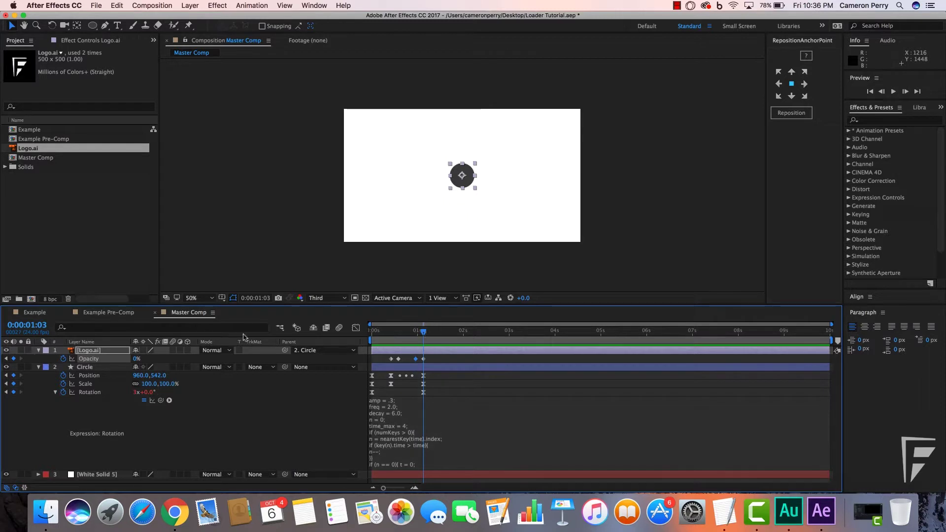
drag(134, 360, 188, 361)
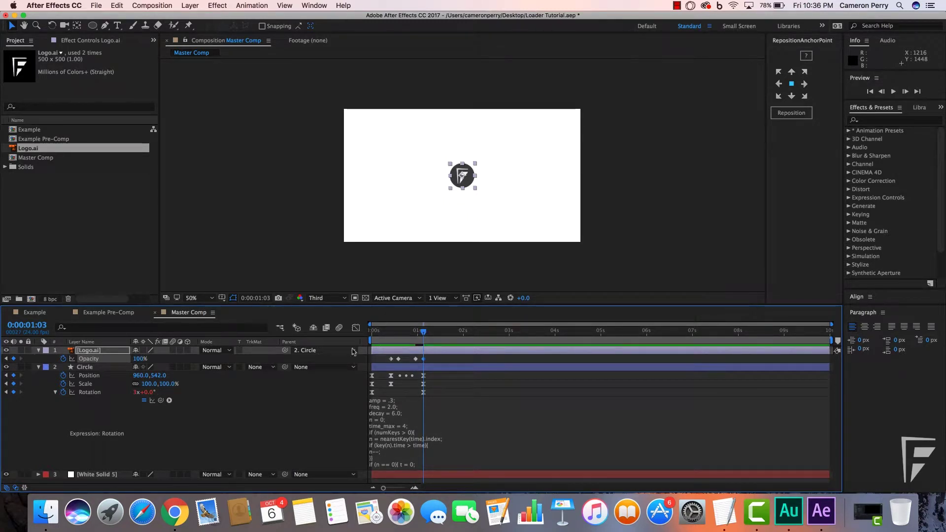
- Preview the logo fade, move its first two Opacity keyframes earlier so the 0% one sits at 0:00:00:10, and play it again
click(396, 340)
click(383, 334)
key(space)
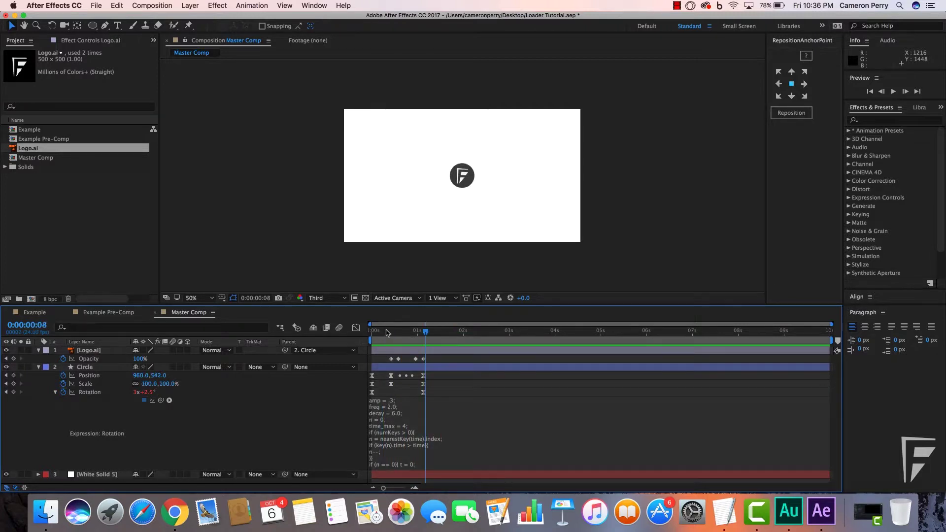
key(space)
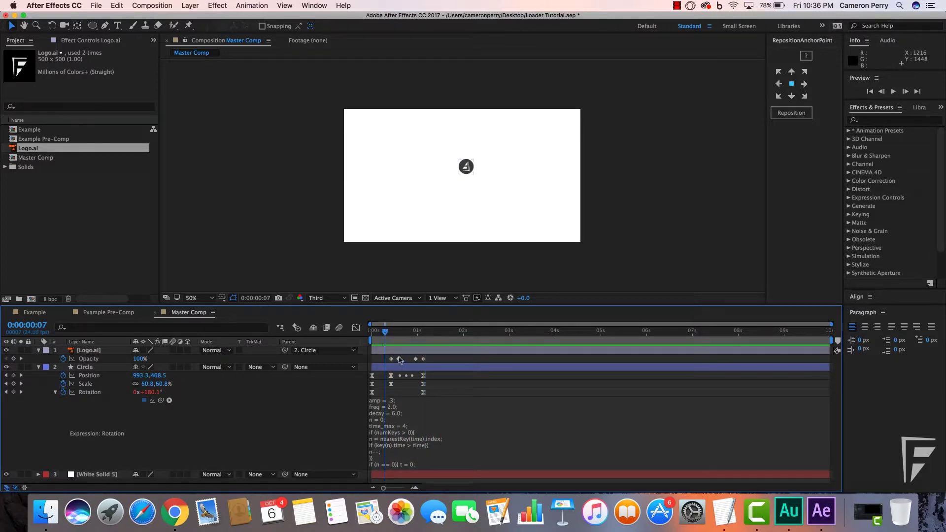
drag(403, 357, 384, 363)
key(space)
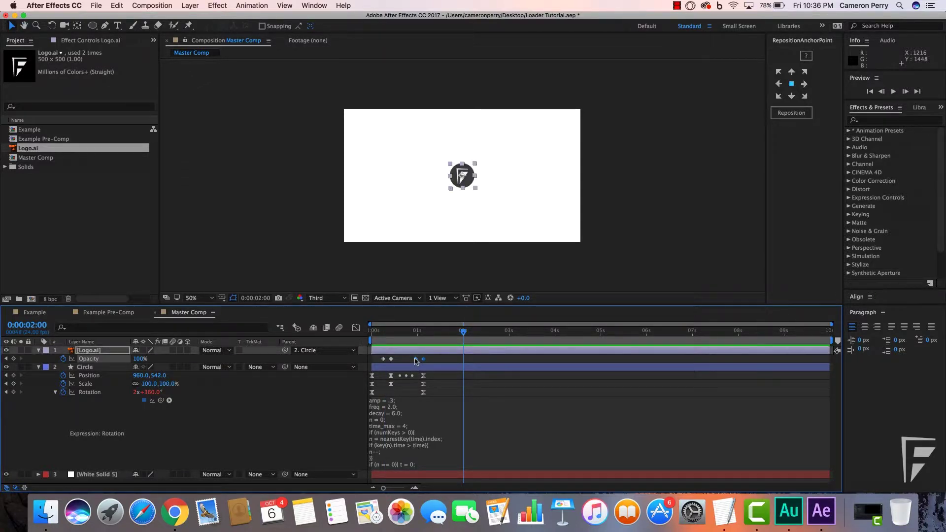
- Move the logo's last two Opacity keyframes about two frames earlier, preview from the start and save the project
drag(417, 361, 412, 361)
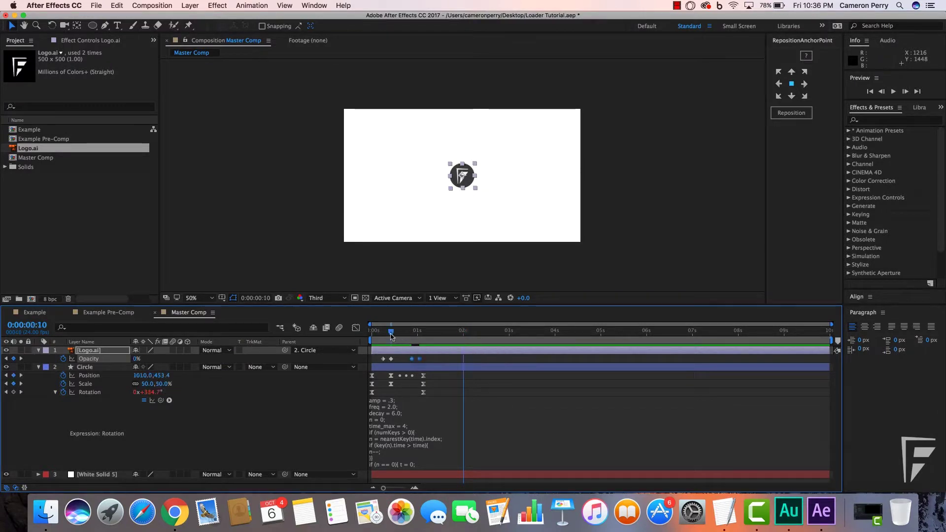
click(372, 338)
key(space)
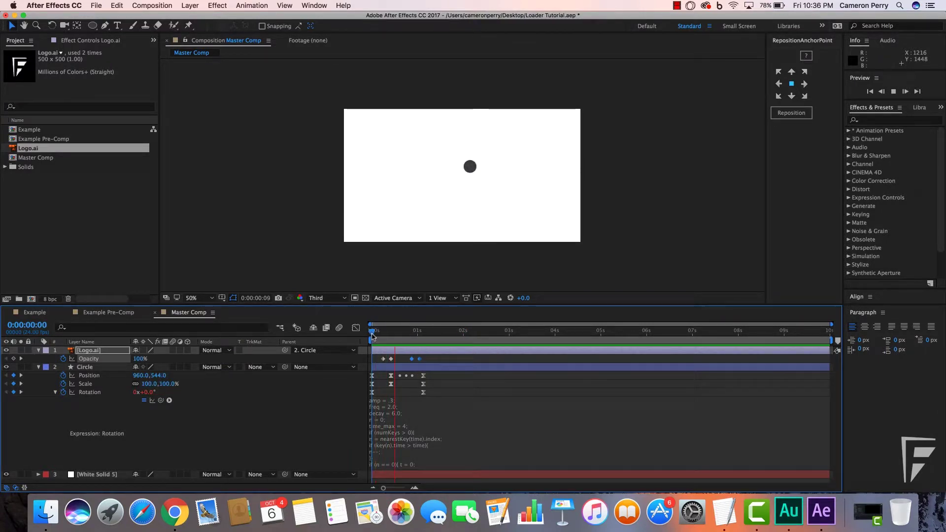
key(space)
click(275, 228)
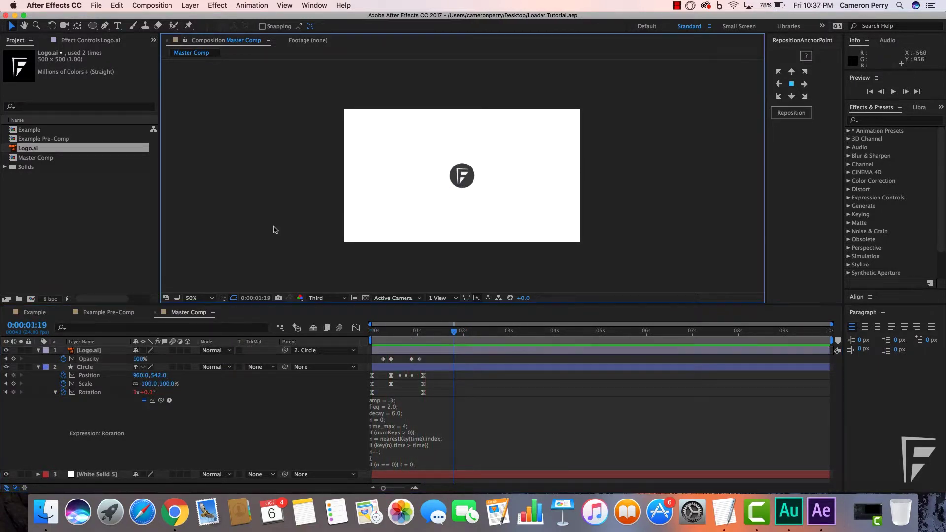
key(super+s)
- Collapse the Circle and Logo.ai layers' properties and duplicate the Circle layer five times
click(45, 368)
click(39, 368)
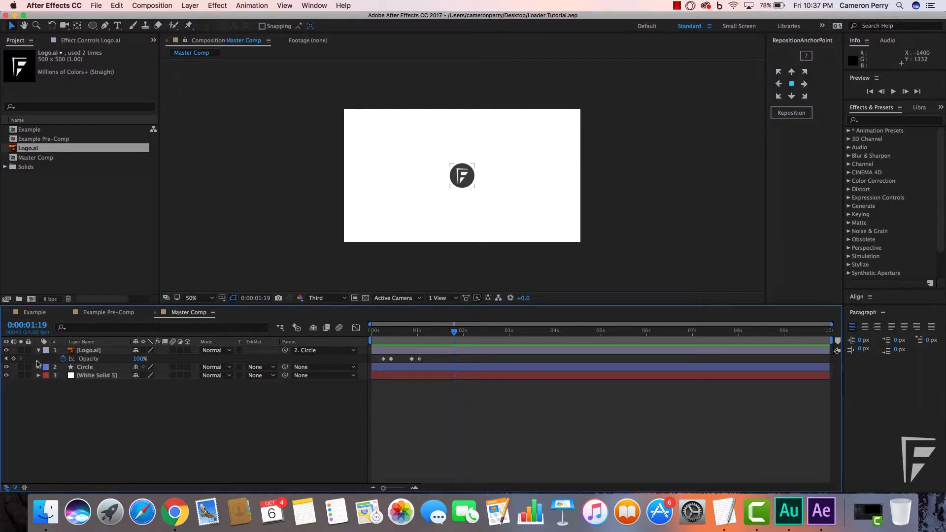
click(38, 350)
click(98, 360)
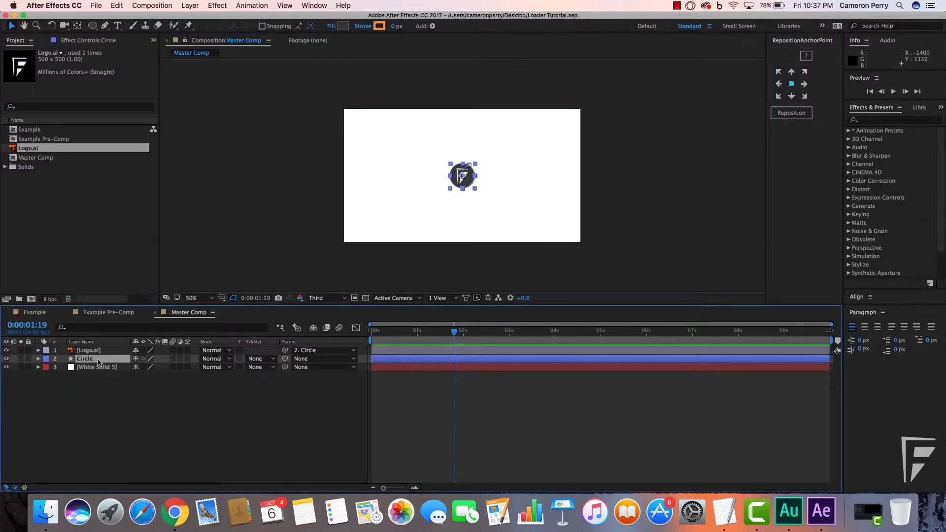
key(super+d)
key(super+d)
key(super+d)
key(super+d)
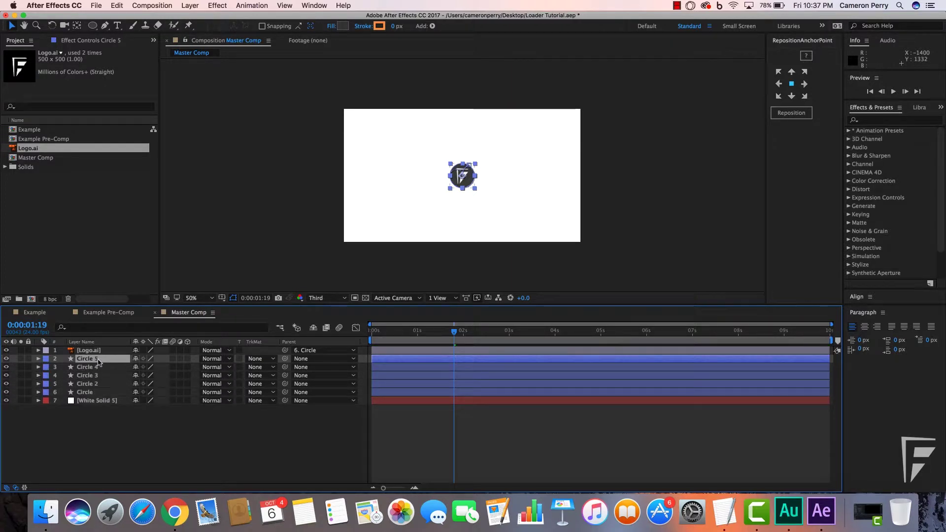
key(super+d)
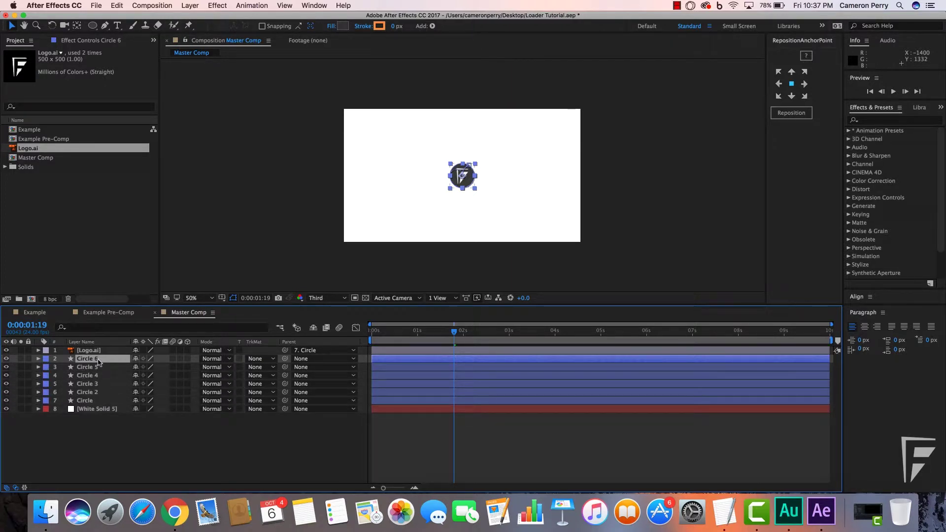
- Stagger Circle 2 through Circle 6 one frame apart, starting them at frames 1 to 5, and preview the animation
click(88, 392)
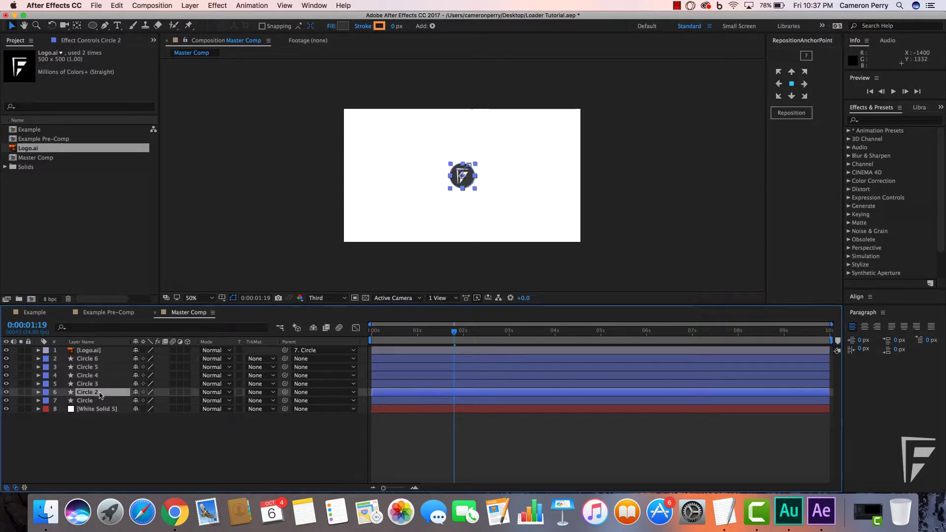
shift+click(101, 359)
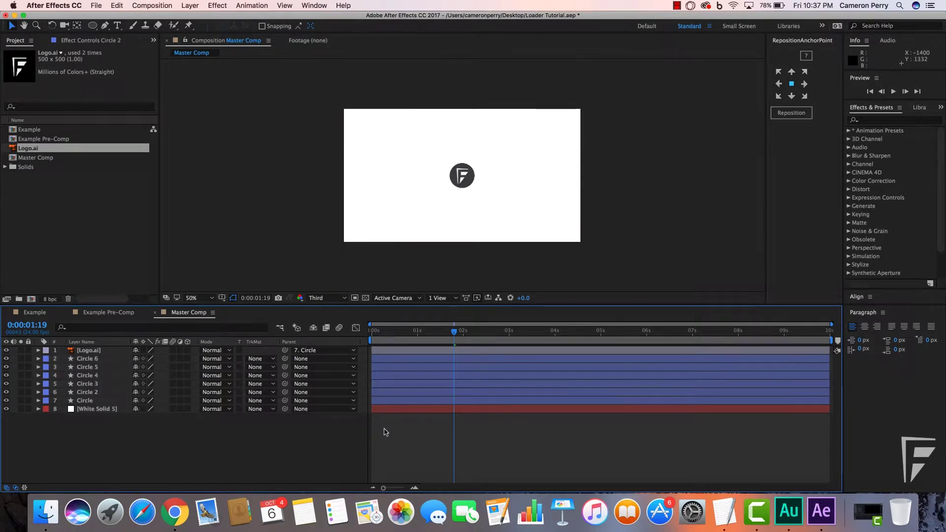
click(383, 416)
click(378, 395)
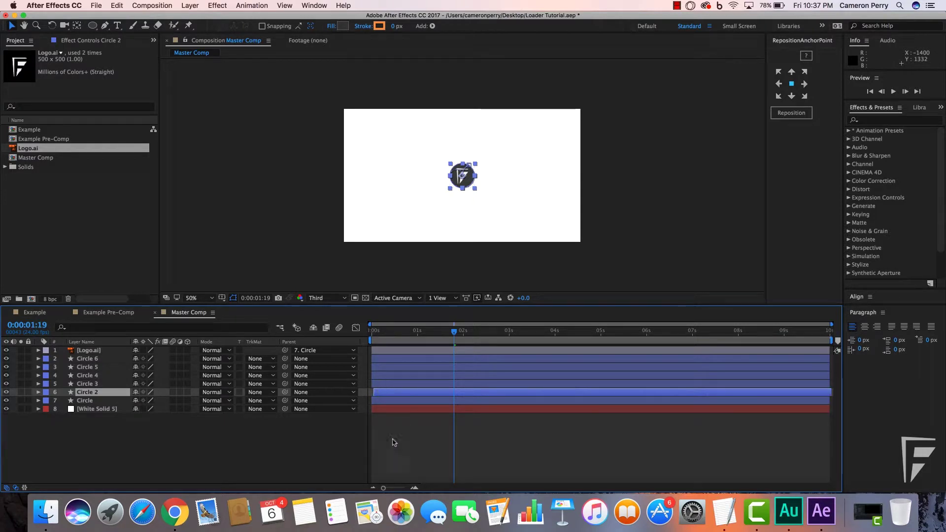
click(391, 339)
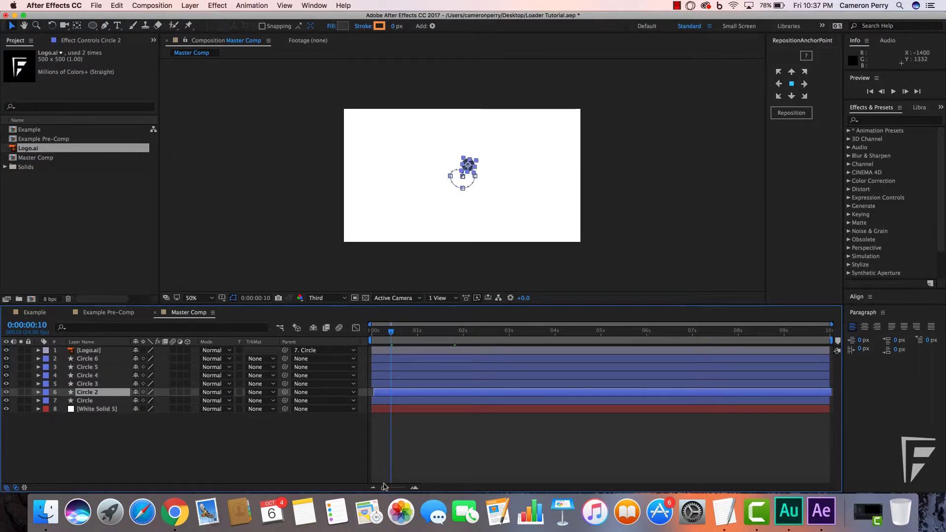
drag(384, 487, 402, 487)
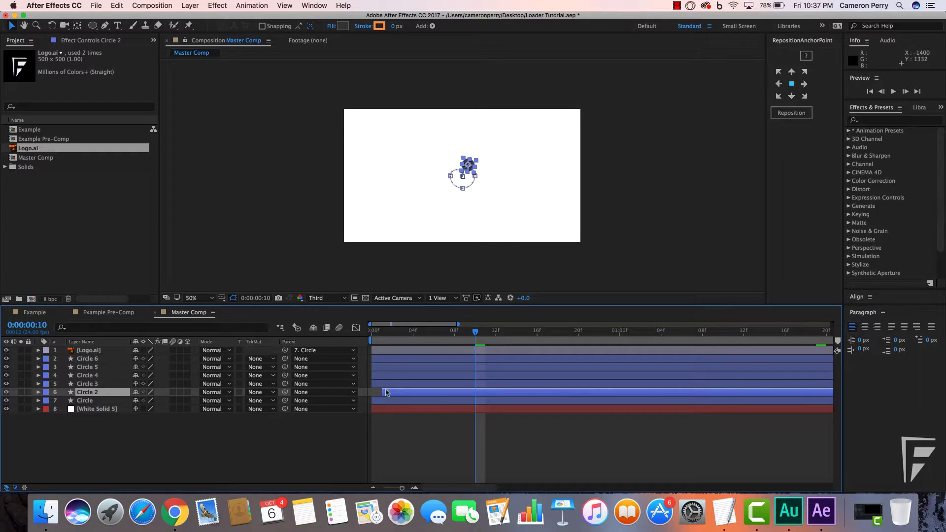
drag(380, 384, 418, 361)
drag(426, 361, 430, 362)
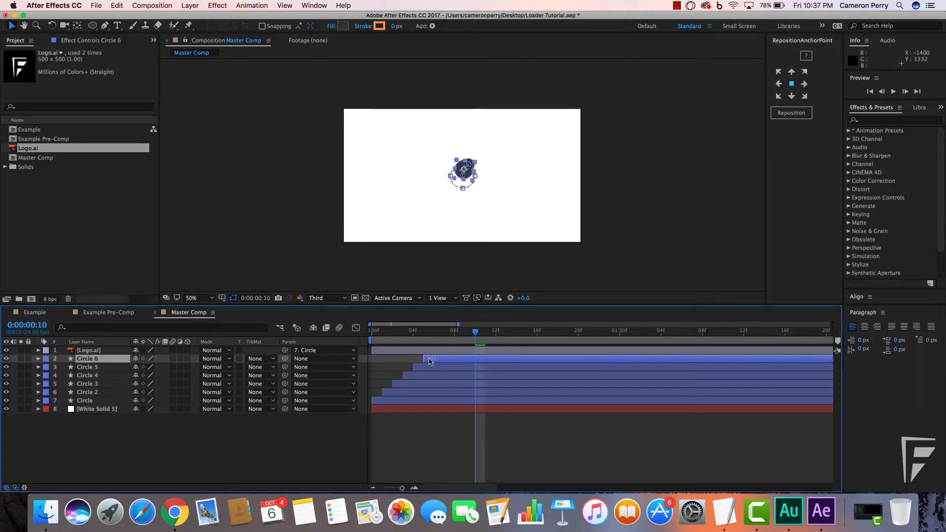
click(380, 338)
key(space)
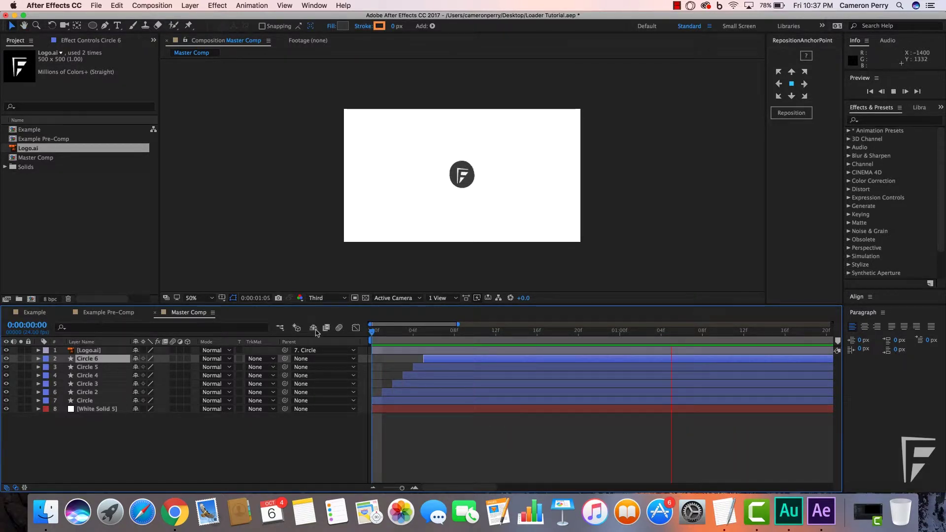
key(space)
click(424, 433)
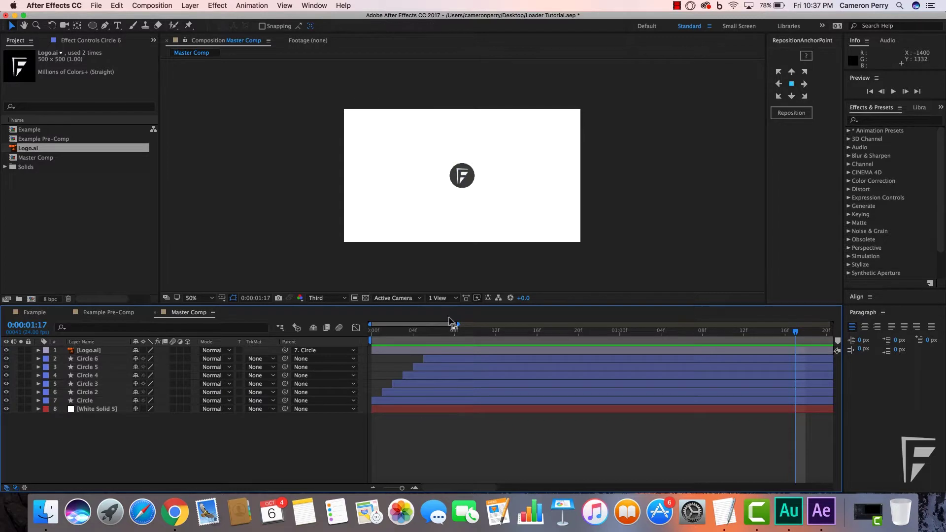
- Reveal the keyframes of Circle 2 through Circle 6 and examine how their start and end keyframes are staggered
click(96, 359)
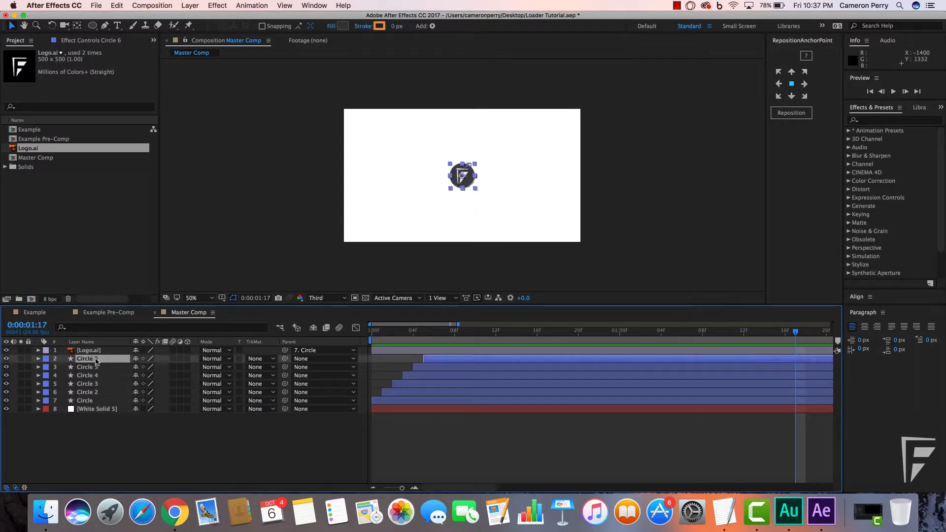
shift+click(92, 395)
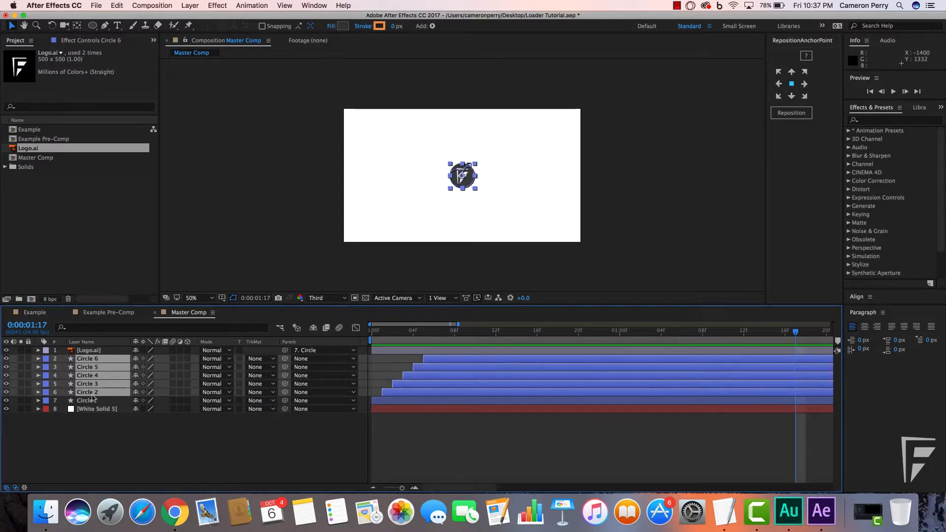
key(u)
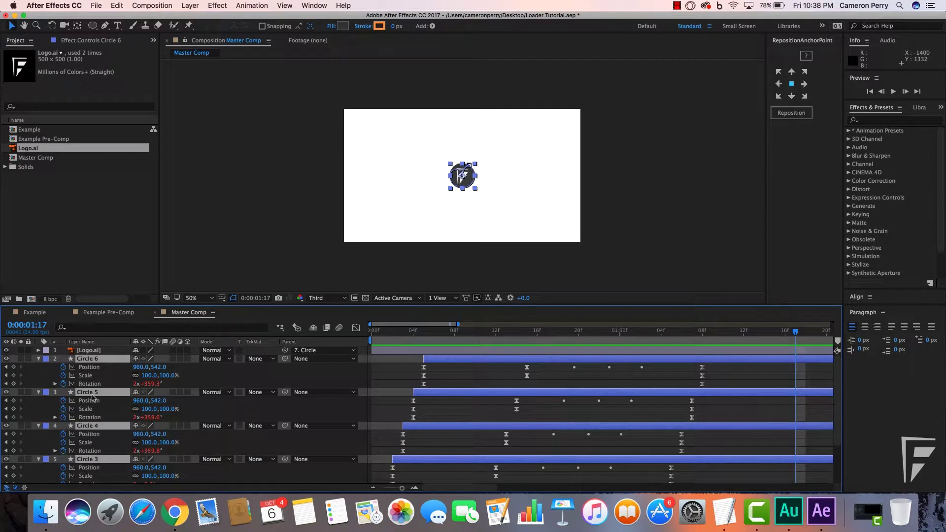
click(401, 376)
scroll(404, 374, down, 5)
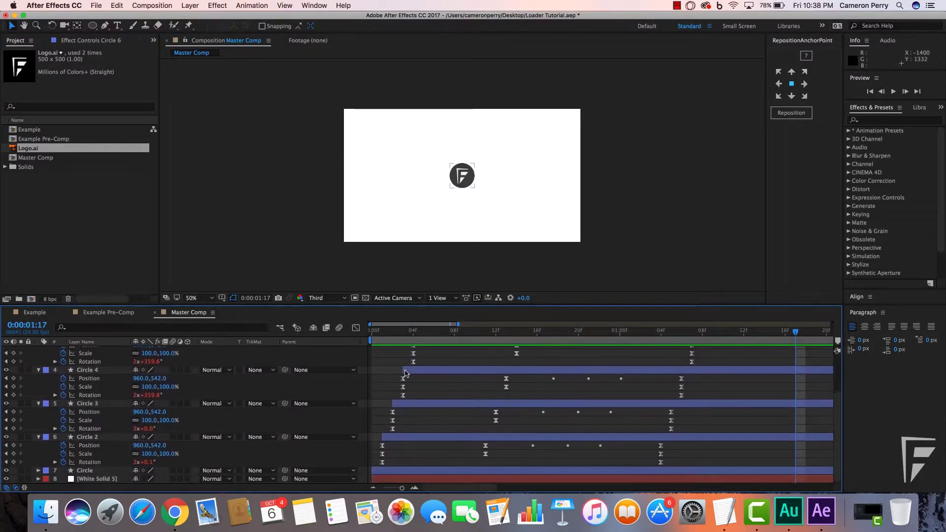
scroll(682, 404, up, 3)
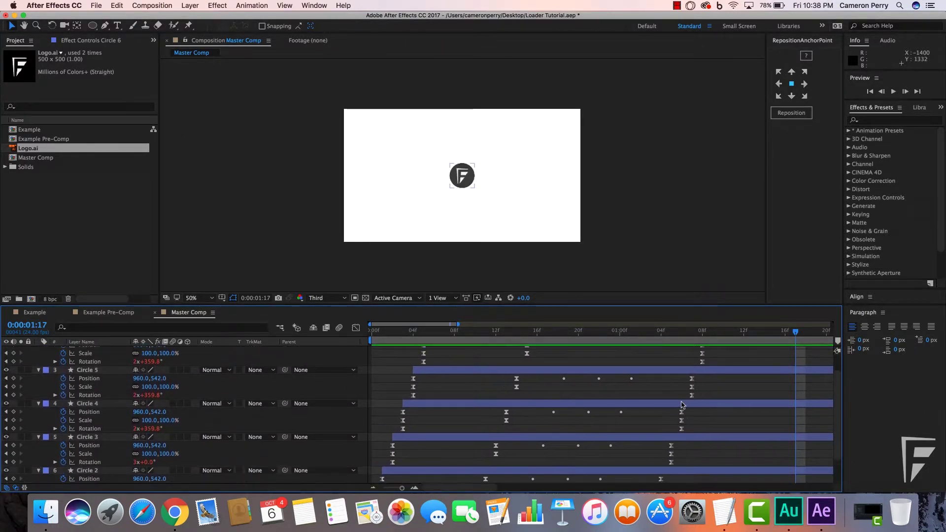
scroll(681, 404, up, 2)
scroll(688, 427, down, 5)
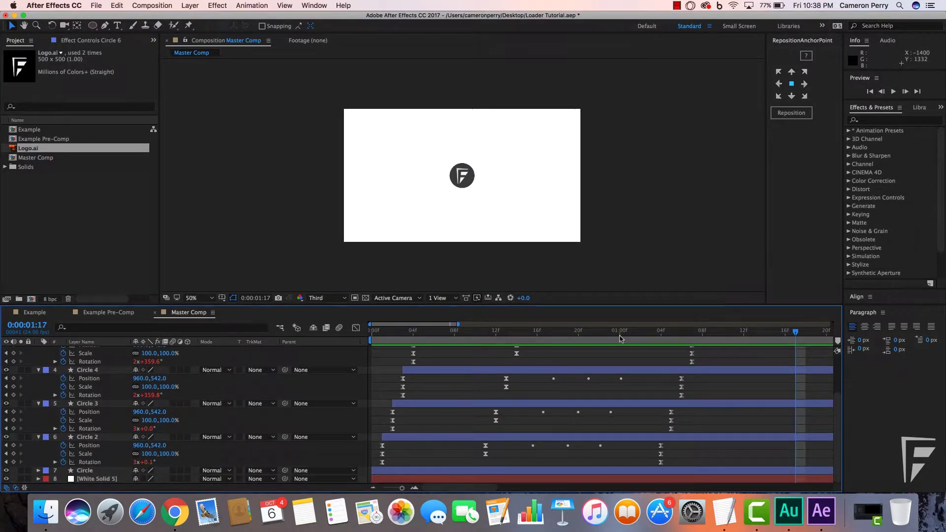
- Align the end keyframes of Circle 2 through Circle 6 at 0:00:01:03
drag(620, 338, 648, 338)
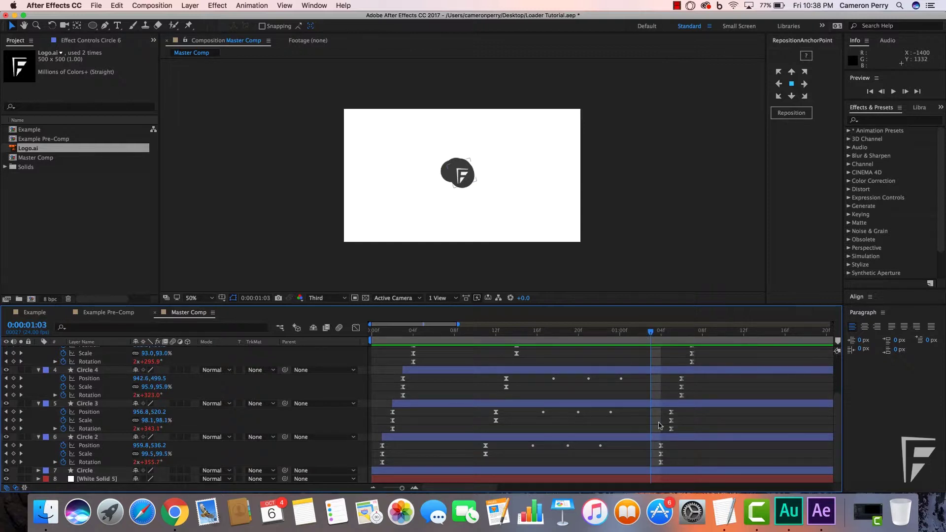
scroll(657, 463, up, 1)
drag(671, 450, 651, 454)
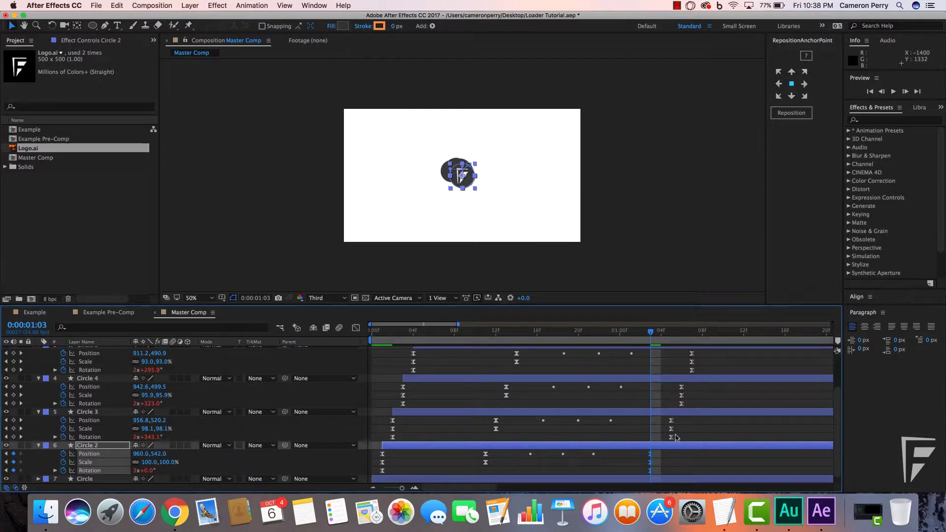
drag(686, 423, 651, 422)
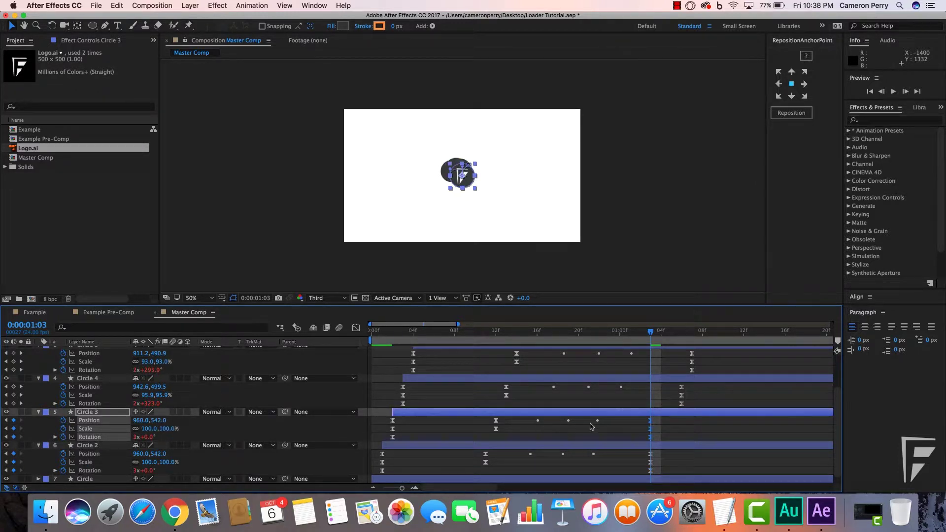
drag(696, 386, 650, 389)
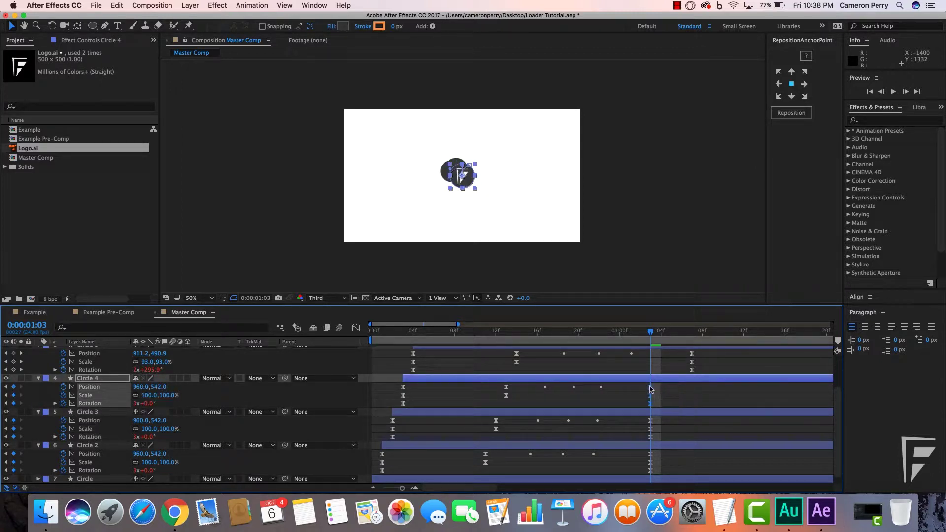
scroll(676, 405, up, 3)
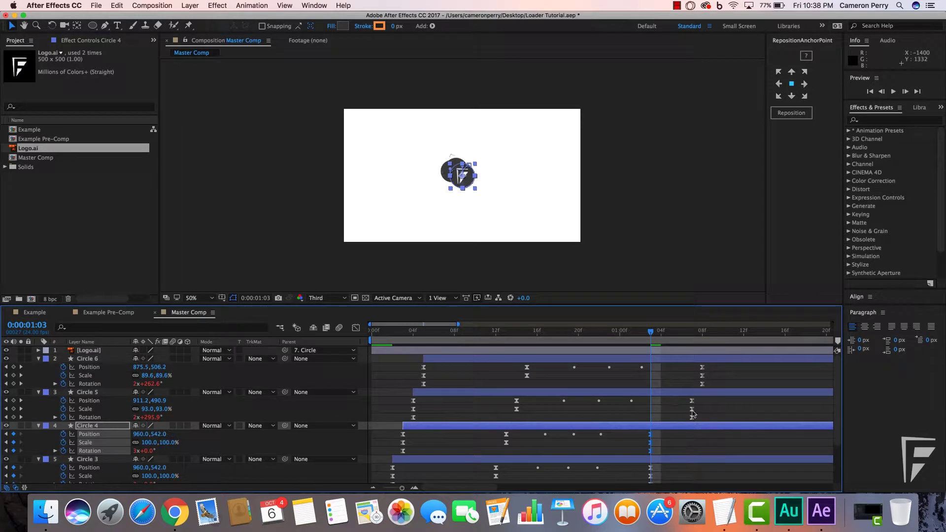
drag(703, 398, 651, 405)
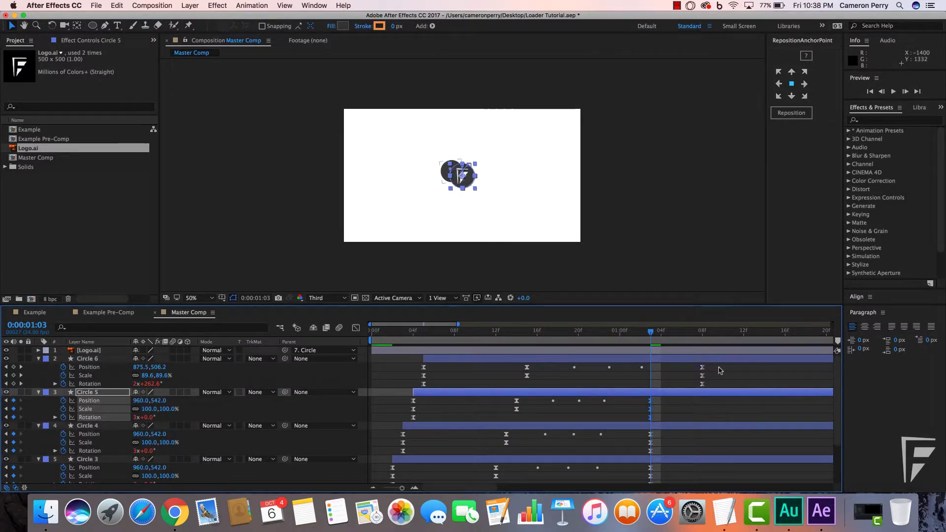
drag(715, 366, 653, 375)
click(666, 373)
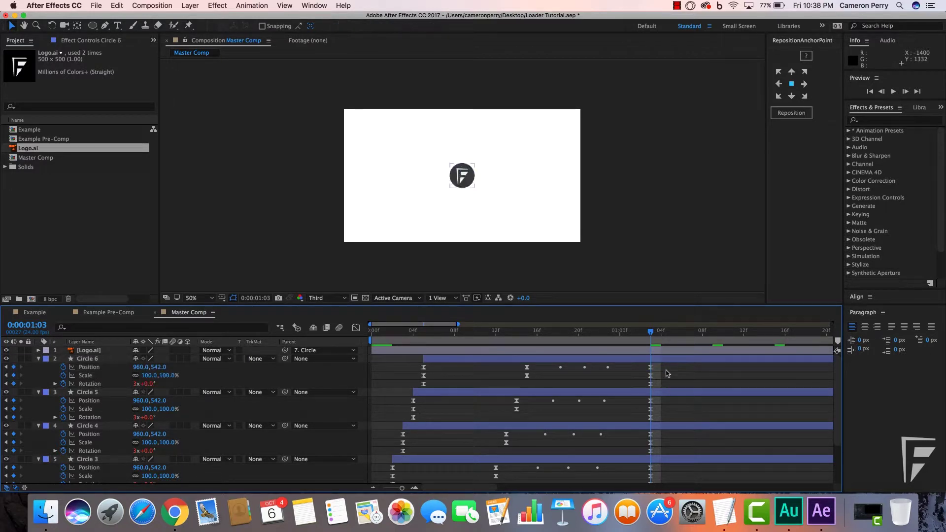
- Preview the animation from the start to check how the circles come together
scroll(666, 373, down, 3)
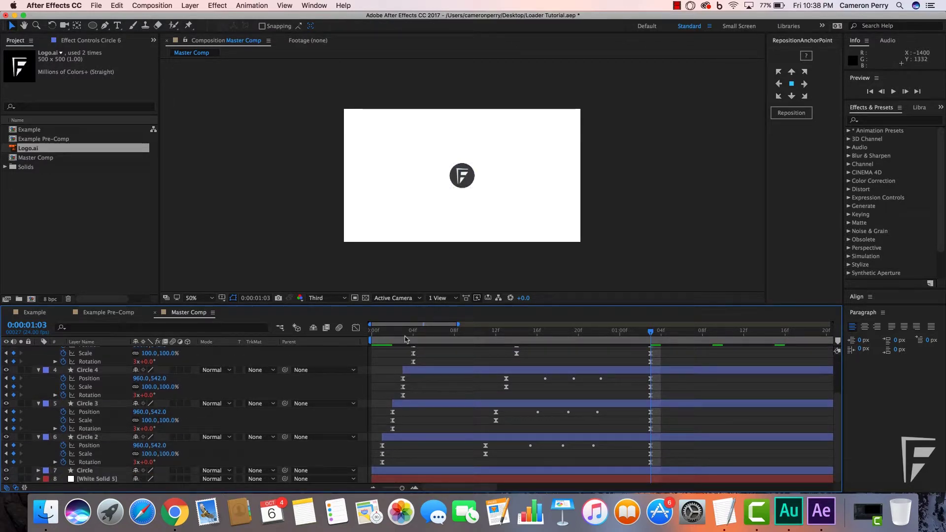
key(Home)
key(space)
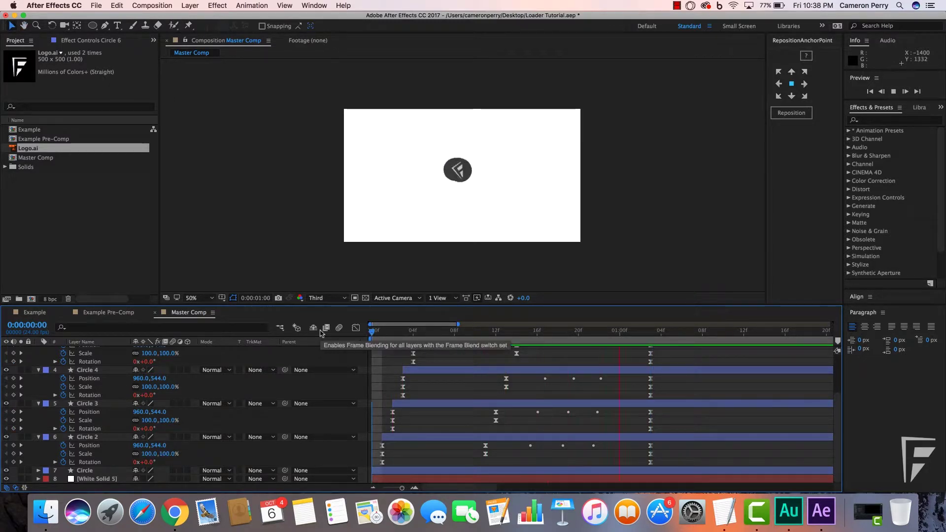
key(space)
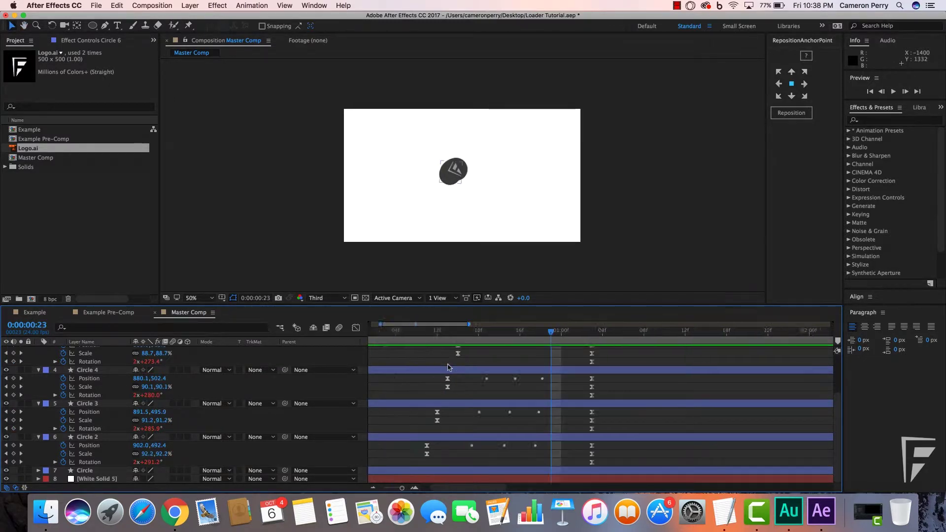
- Set Circle 2's middle Scale keyframe at frame 11 to 45%
scroll(448, 368, left, 3)
scroll(447, 368, up, 1)
scroll(448, 367, up, 5)
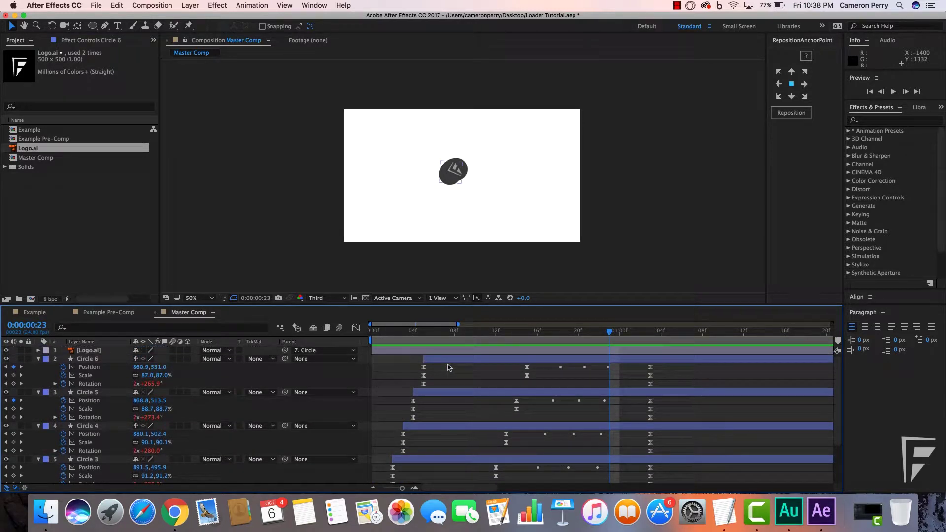
scroll(448, 368, down, 6)
click(495, 333)
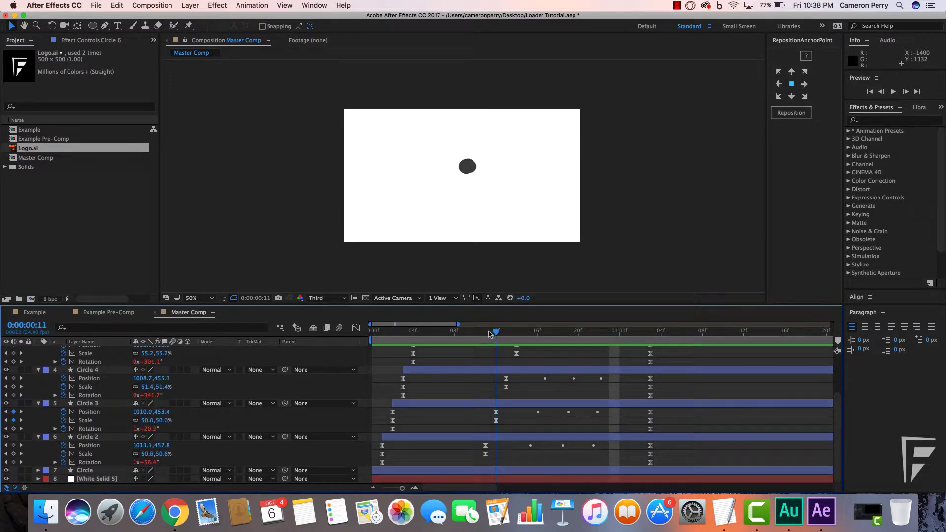
drag(489, 334, 487, 334)
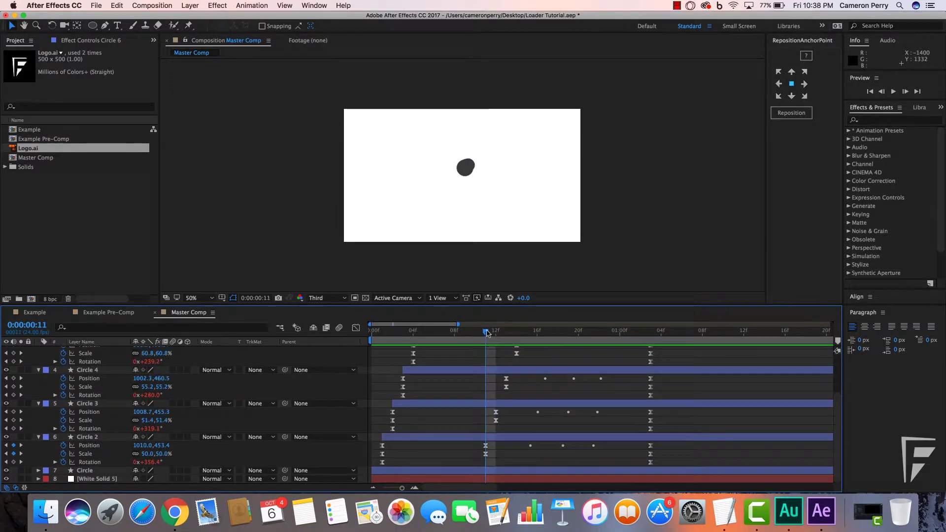
click(161, 454)
text(45)
key(Return)
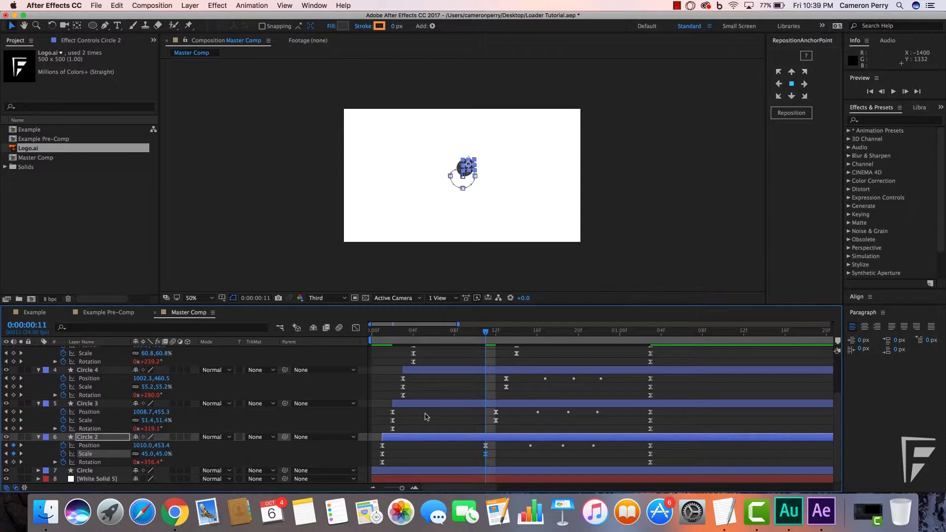
- Set Circle 3's middle Scale keyframe at frame 12 to 40%
key(Page_Down)
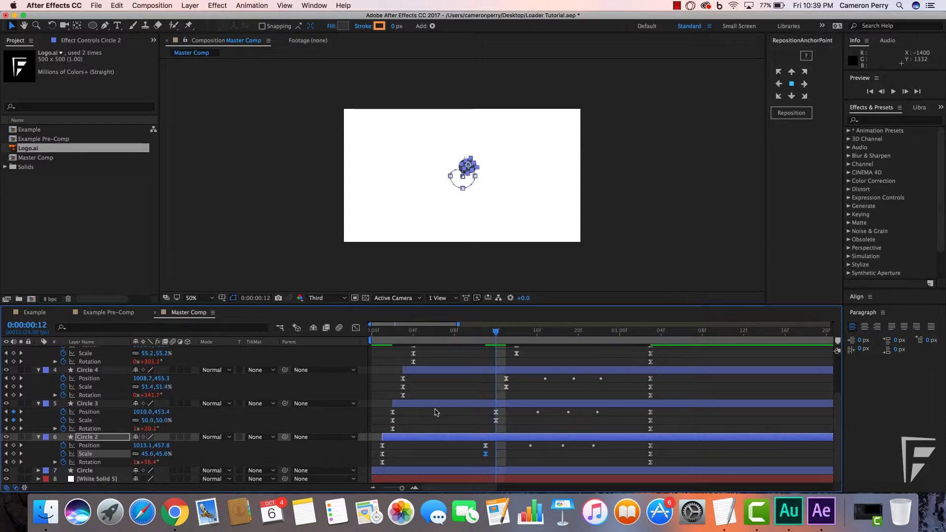
click(457, 404)
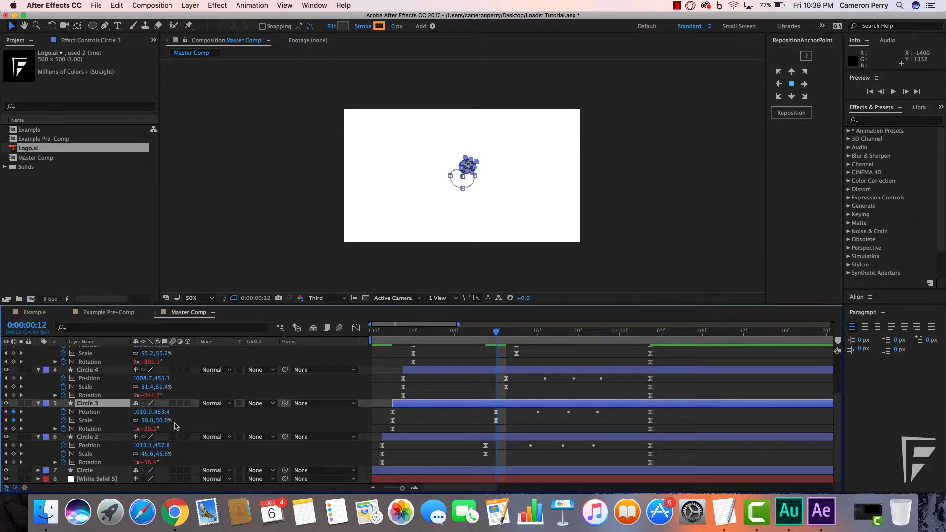
click(158, 420)
click(159, 421)
text(40)
key(Return)
click(439, 425)
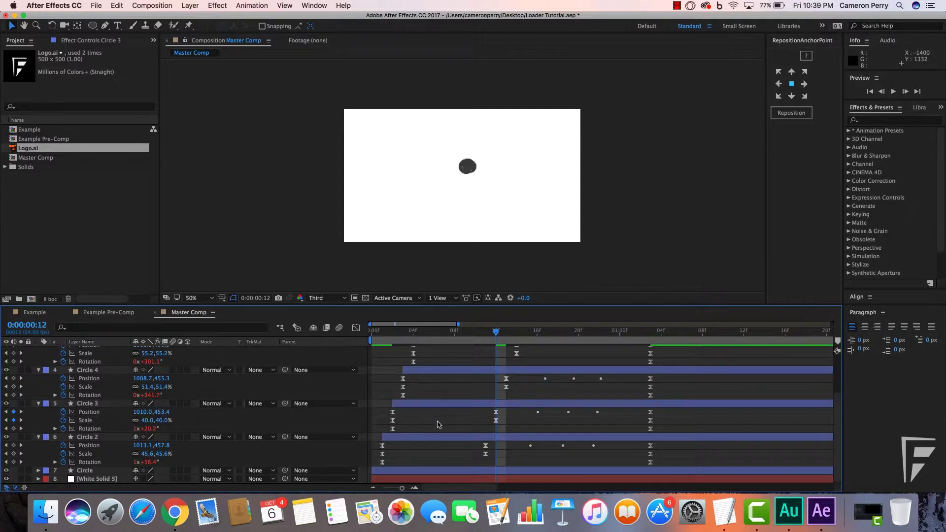
- Set Circle 4's middle Scale keyframe at frame 13 to 35%
key(Page_Down)
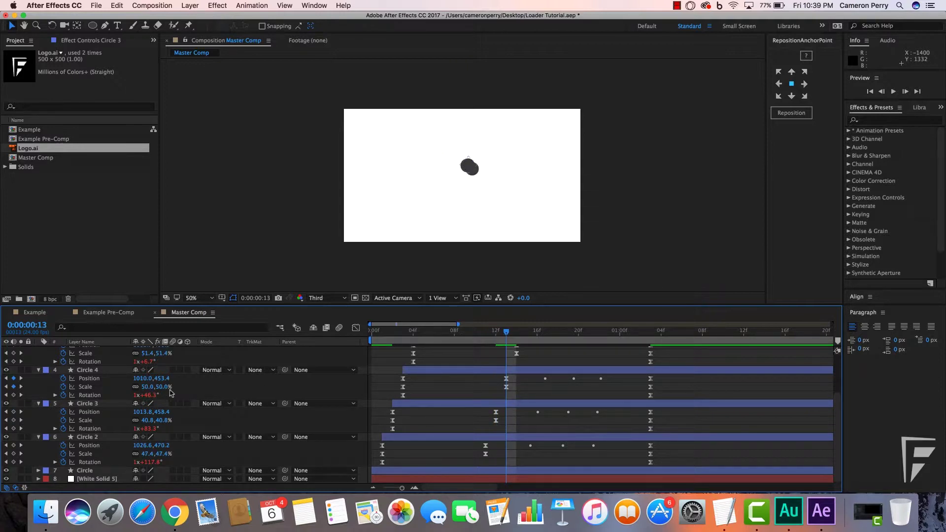
click(163, 388)
text(35)
key(Return)
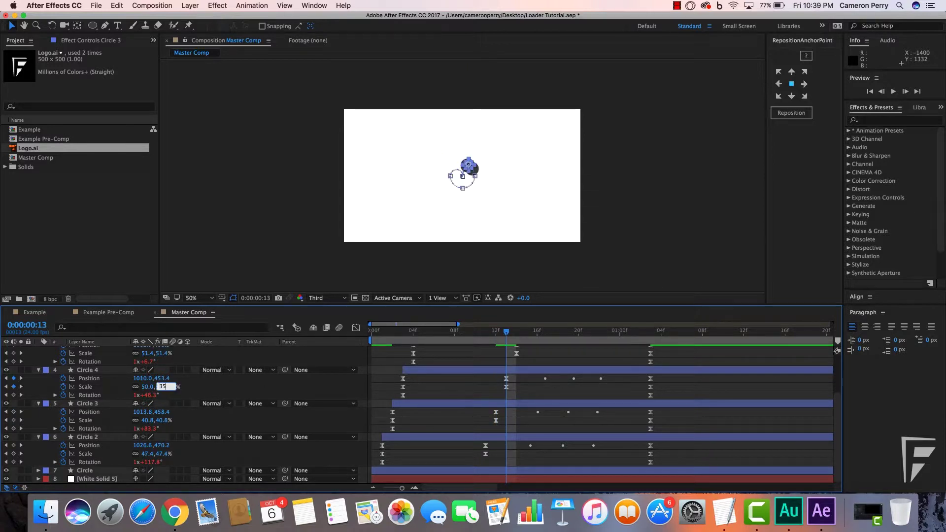
- Set Circle 5's middle Scale keyframe at frame 14 to 30%
scroll(491, 392, up, 3)
scroll(491, 392, up, 3)
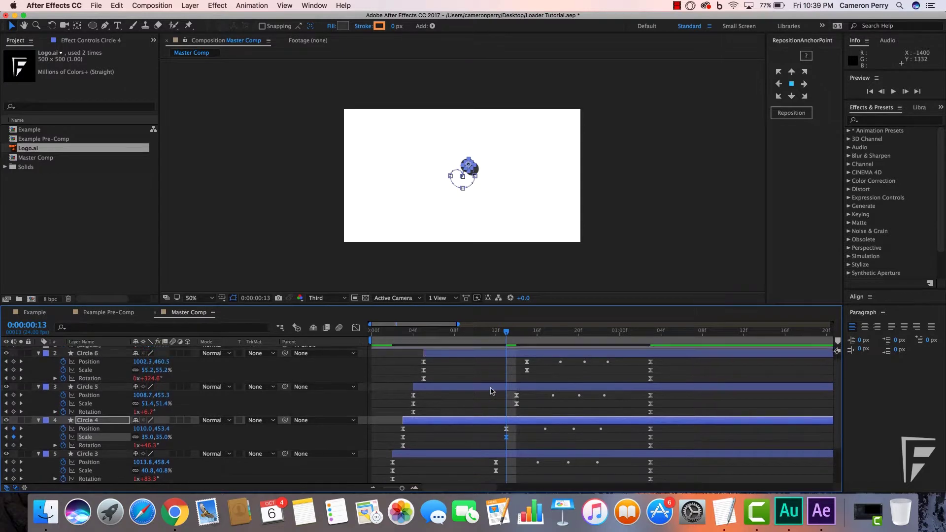
key(Page_Down)
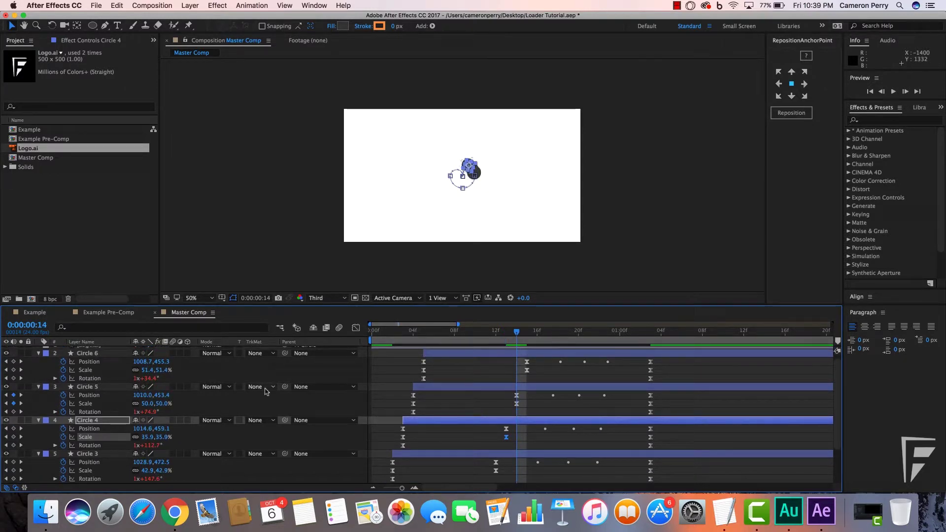
click(163, 404)
text(30)
key(Return)
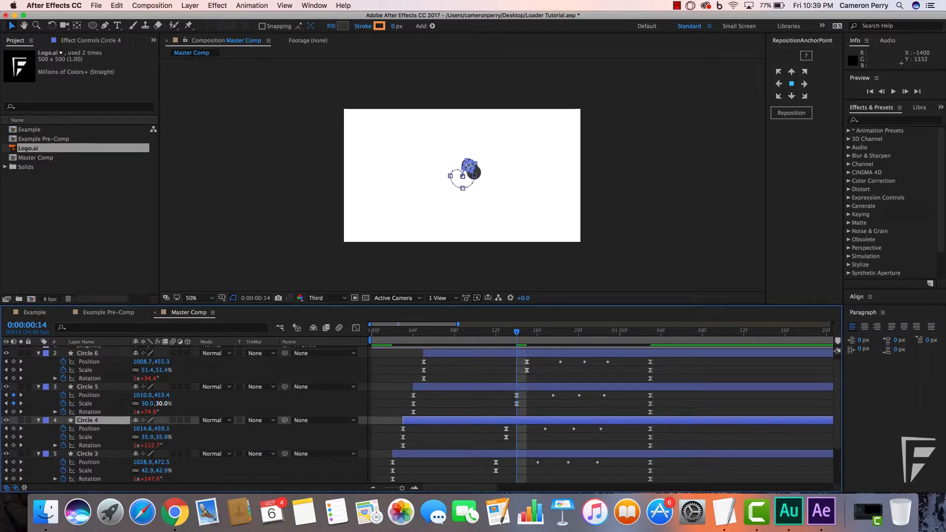
- Set Circle 6's middle Scale keyframe at frame 15 to 25%
key(Page_Down)
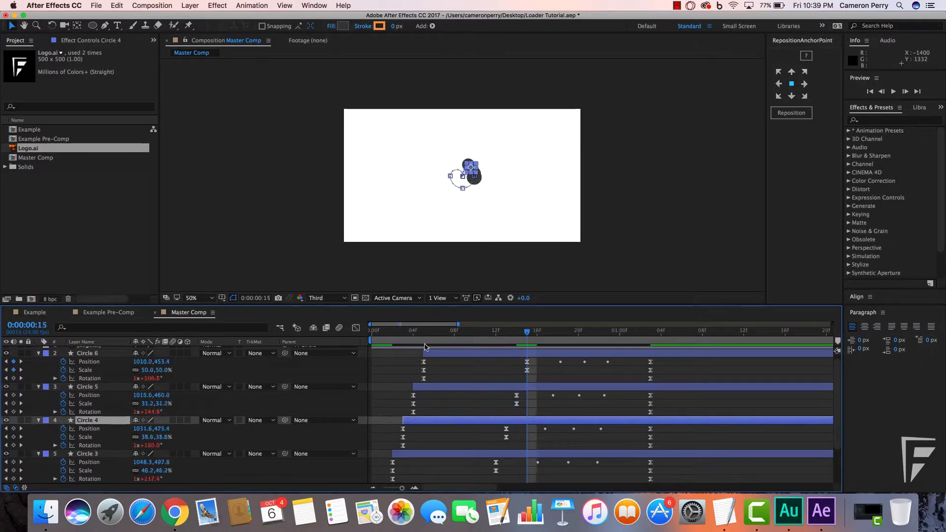
scroll(436, 374, up, 1)
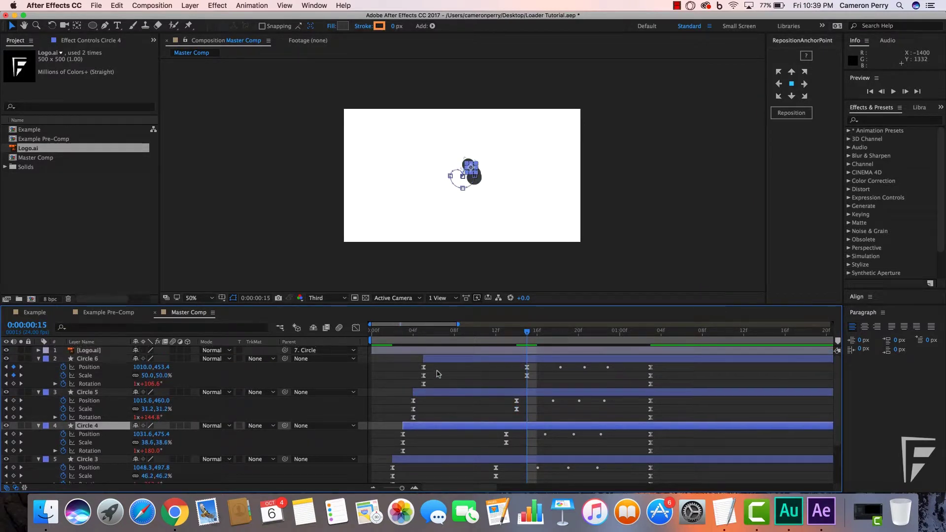
click(161, 376)
text(25)
key(Return)
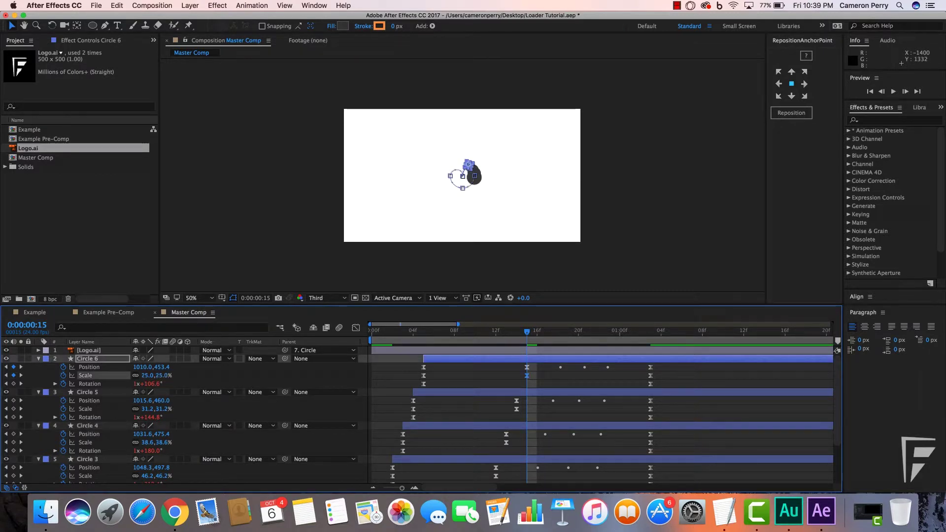
- Preview the animation, and scrub from the start to frame 15 to examine the tapering trail of circles
key(space)
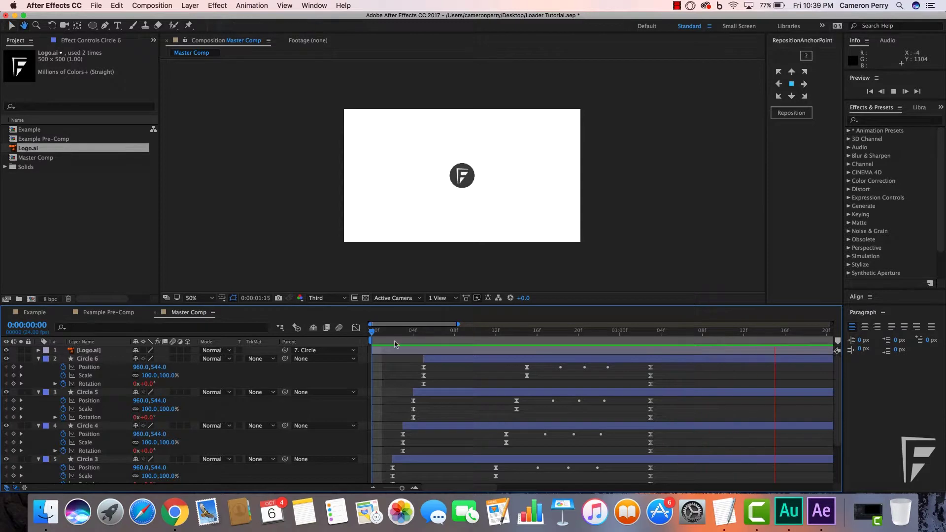
key(space)
key(space)
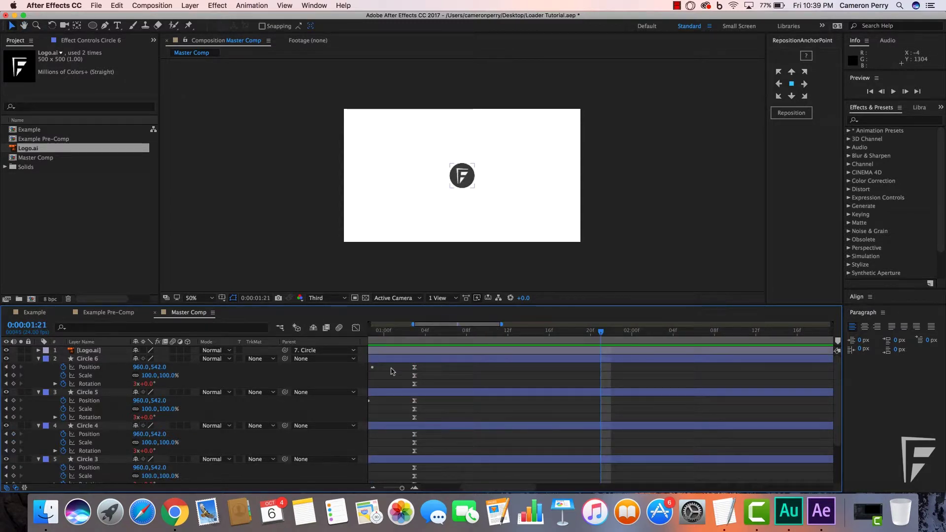
key(space)
key(space)
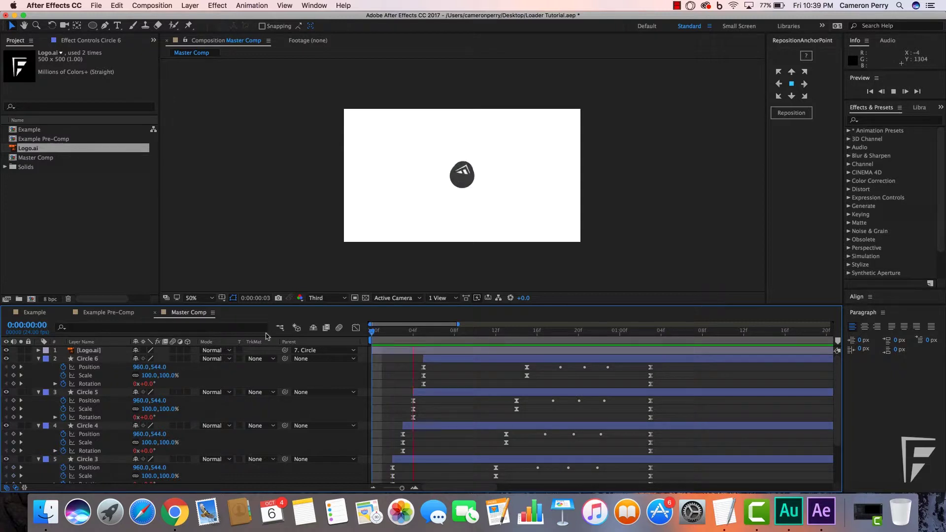
key(space)
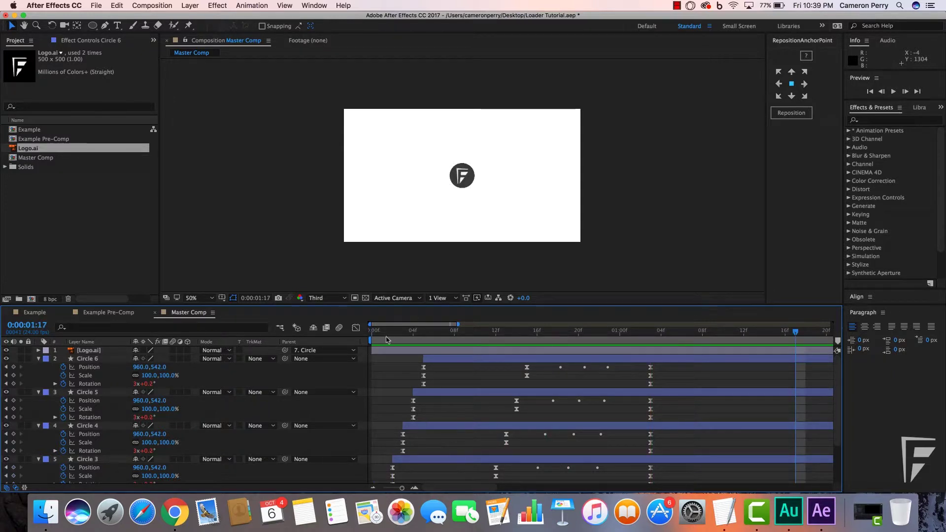
drag(378, 337, 444, 335)
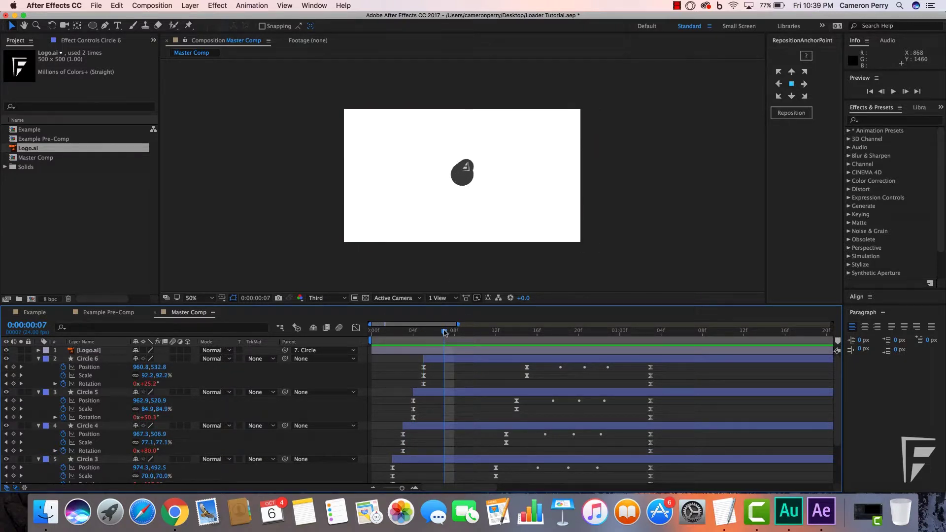
click(461, 334)
drag(461, 335, 527, 344)
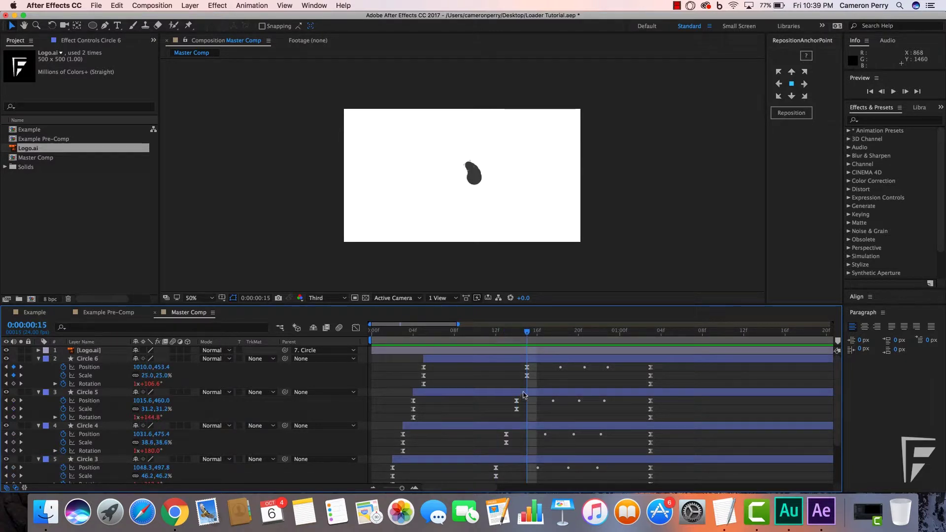
- Add a 100% Opacity keyframe to Circle 6 at frame 15 and reveal all of the layer's keyframed properties
click(541, 361)
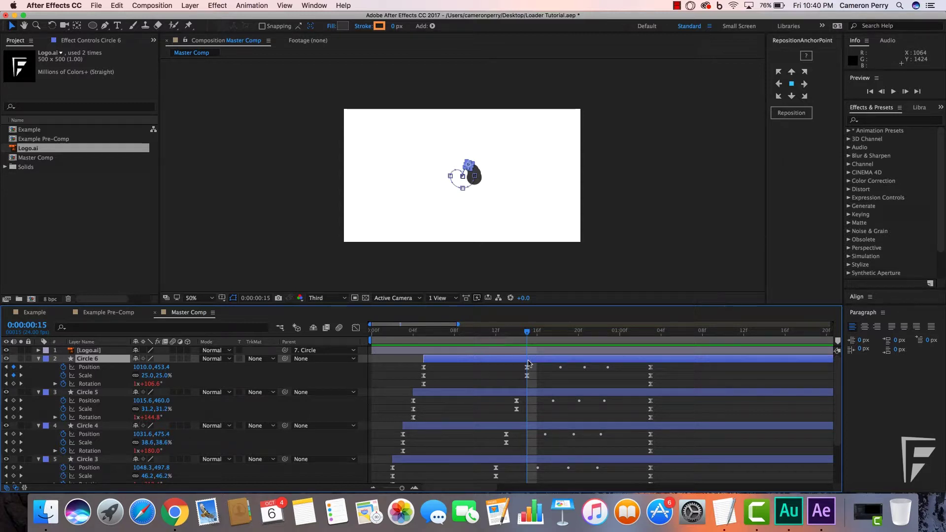
key(t)
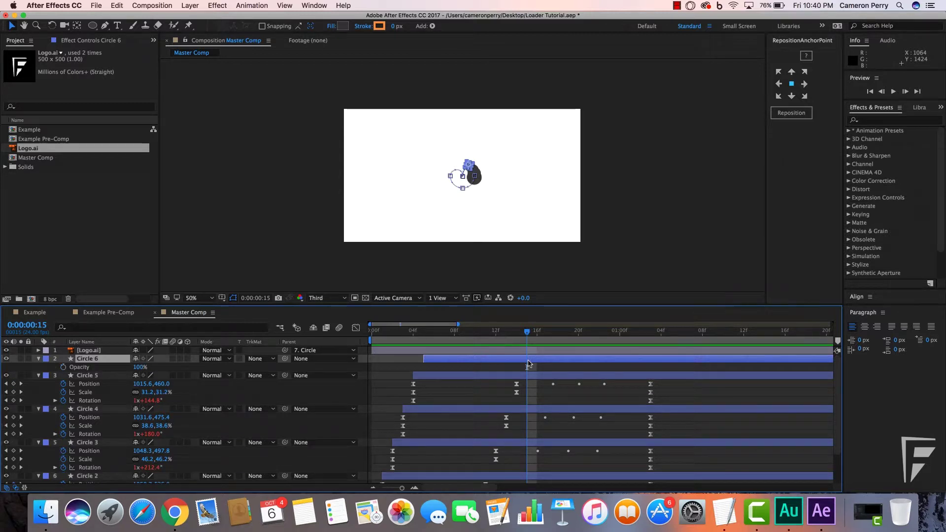
click(64, 368)
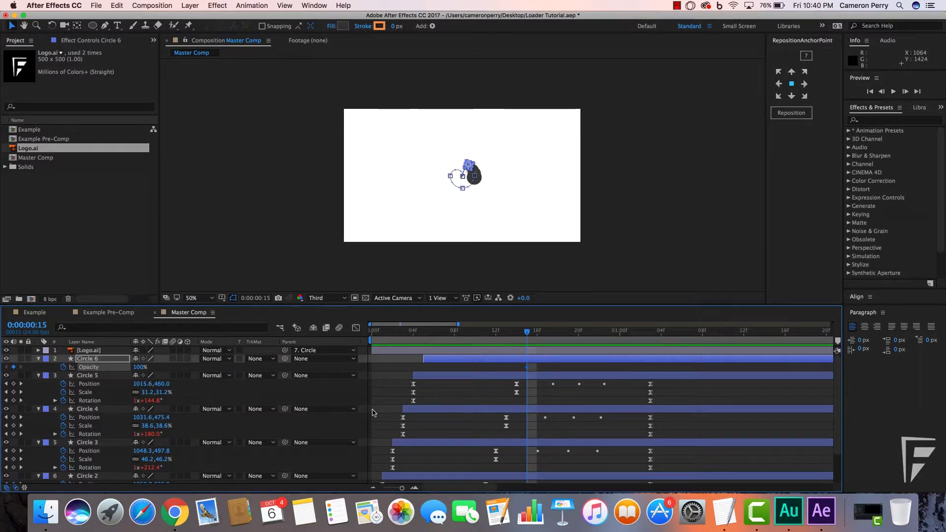
key(u)
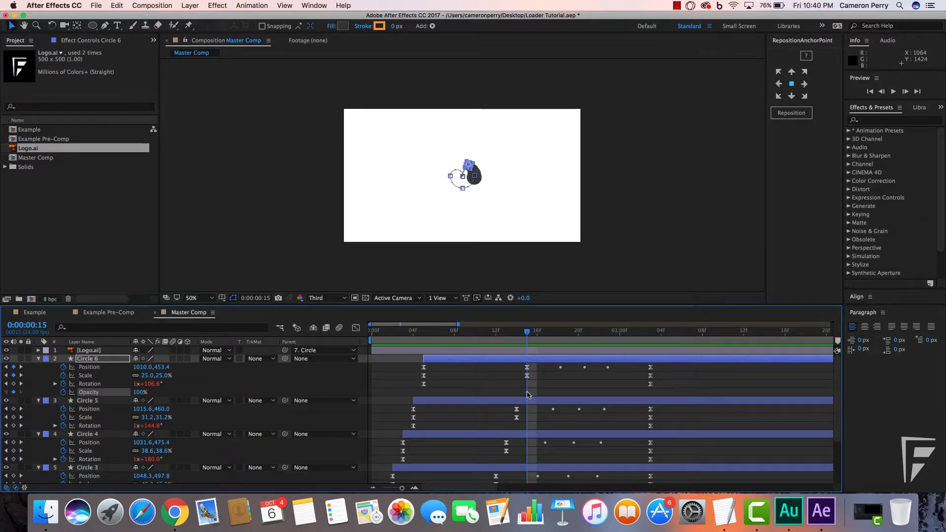
- Add a 0% Opacity keyframe to Circle 6 at frame 12
mouse_move(528, 369)
key(Page_Up)
key(Page_Up)
key(Page_Up)
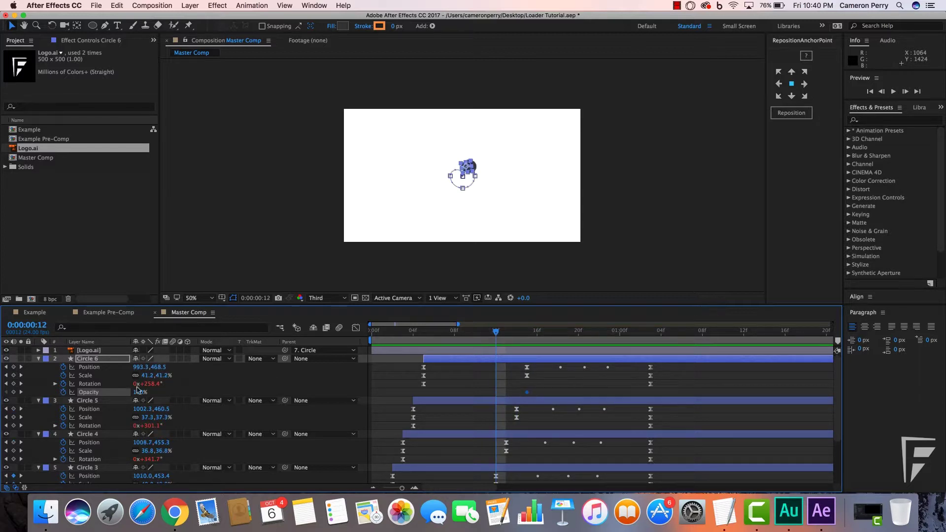
click(141, 392)
text(0)
key(Return)
- Preview the animation and scrub back to frame 12 to examine Circle 6's fade-in
key(space)
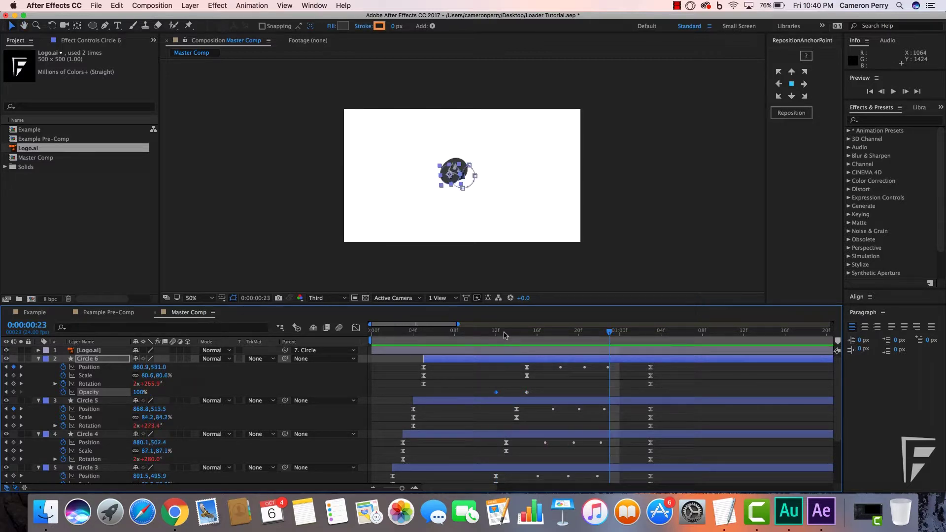
click(487, 336)
key(space)
key(space)
drag(518, 336, 496, 334)
- Add a 100% Opacity keyframe to Circle 5 at frame 14 and reveal all of the layer's keyframed properties
scroll(509, 400, down, 2)
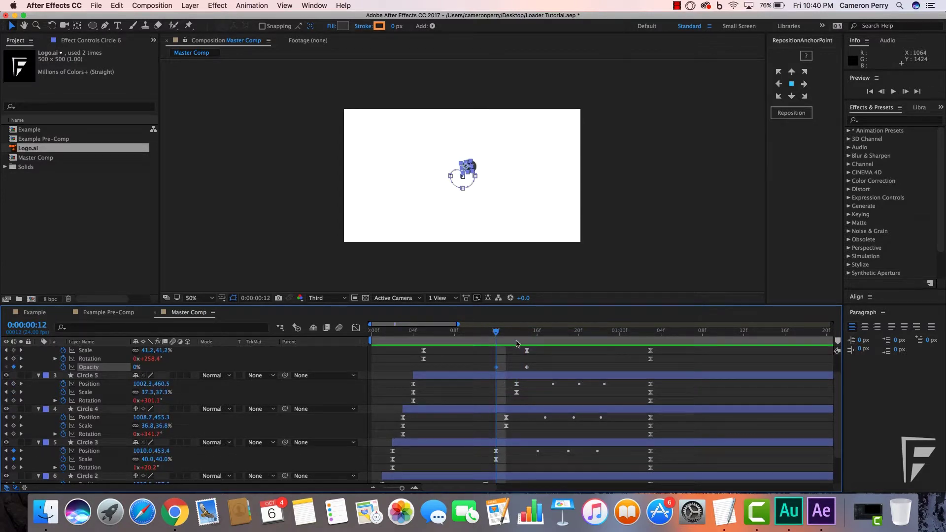
key(Page_Down)
key(Page_Down)
click(471, 377)
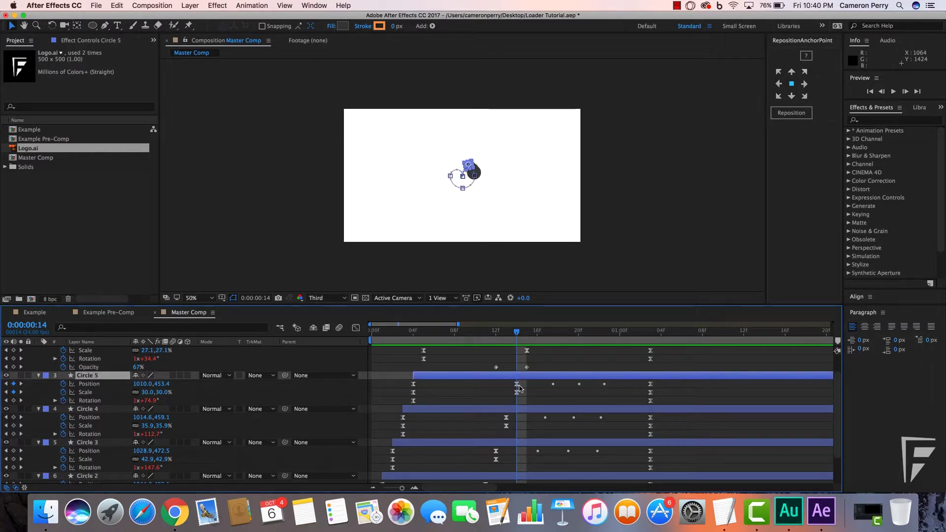
key(t)
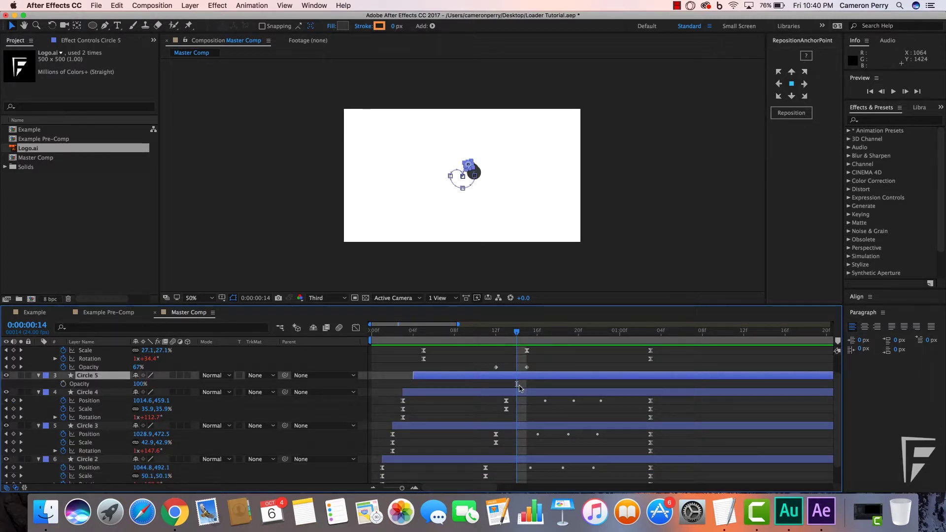
click(63, 384)
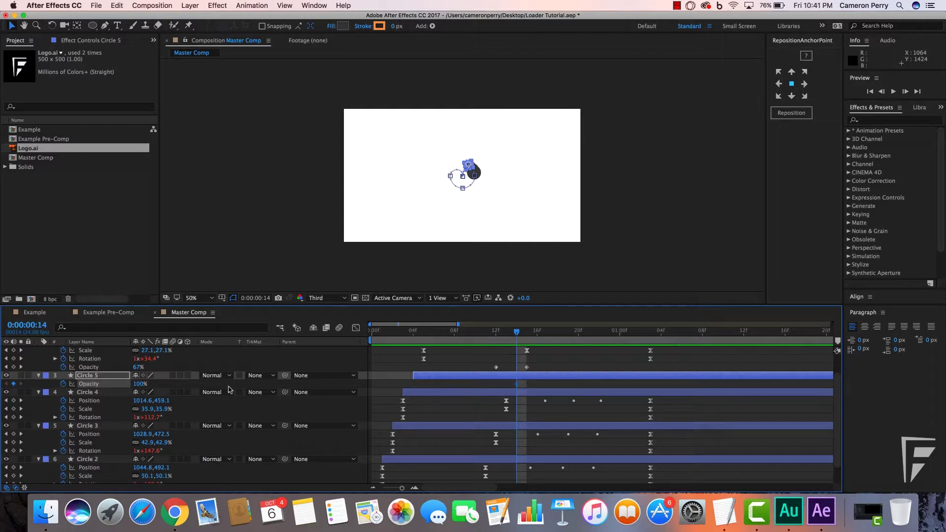
key(u)
- Add a 0% Opacity keyframe to Circle 5 at frame 11
key(Page_Up)
key(Page_Up)
key(Page_Up)
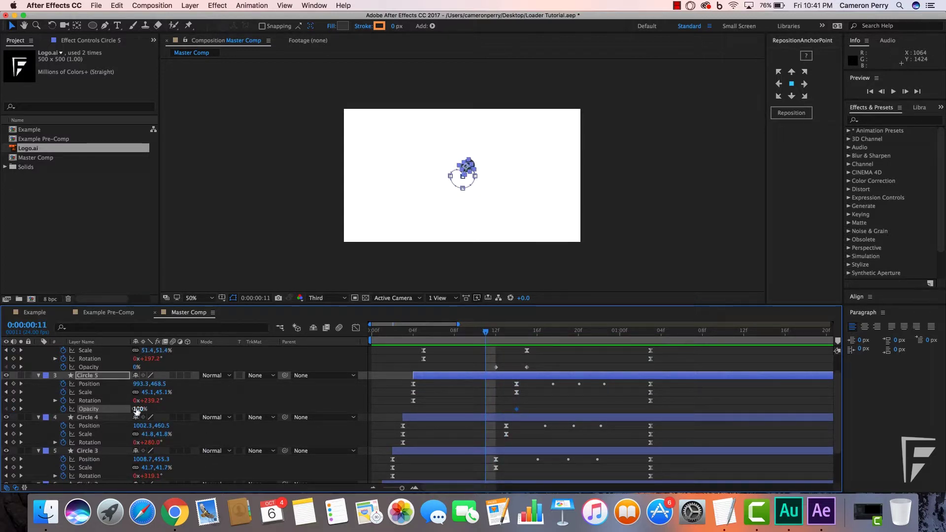
click(138, 410)
text(0)
key(Return)
- Keyframe Circle 4's Opacity to fade in from 0% at frame 10 to 100% at frame 13
drag(499, 334, 506, 333)
click(442, 418)
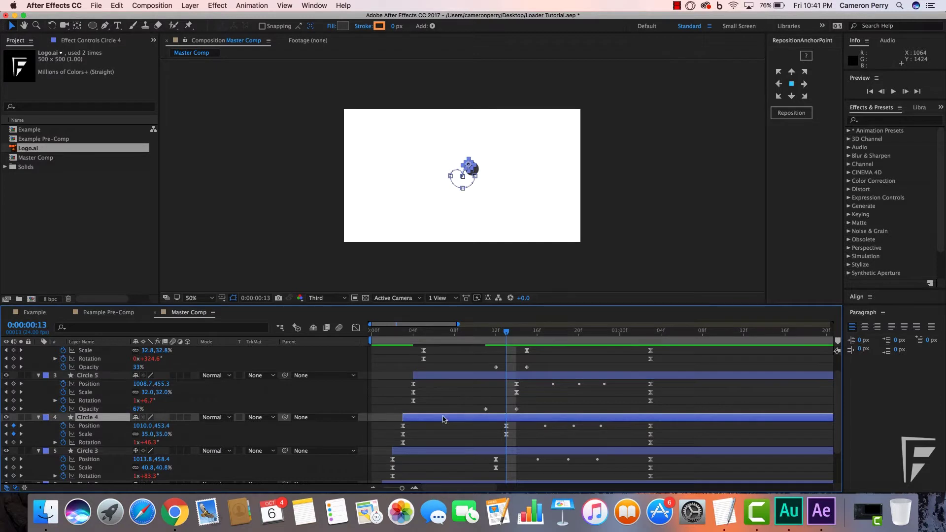
key(t)
scroll(345, 411, down, 1)
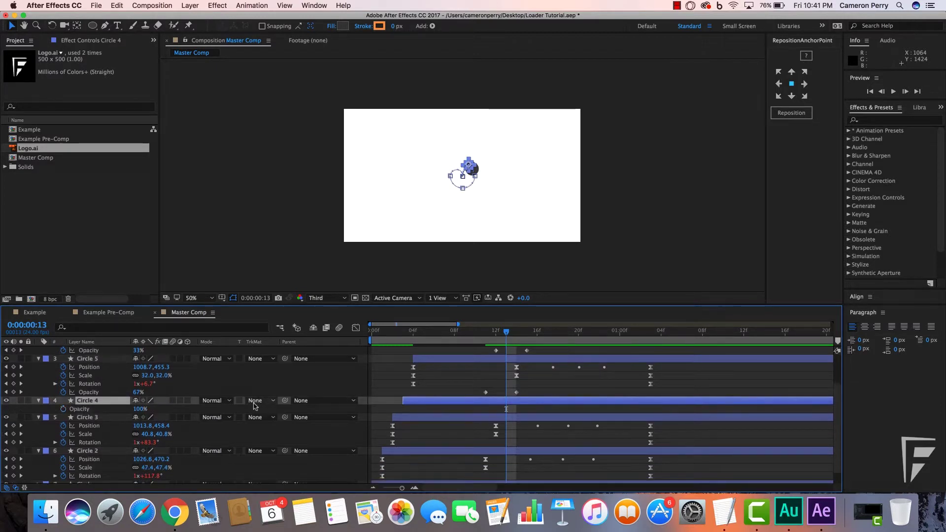
click(62, 409)
key(Page_Up)
key(Page_Up)
key(Page_Up)
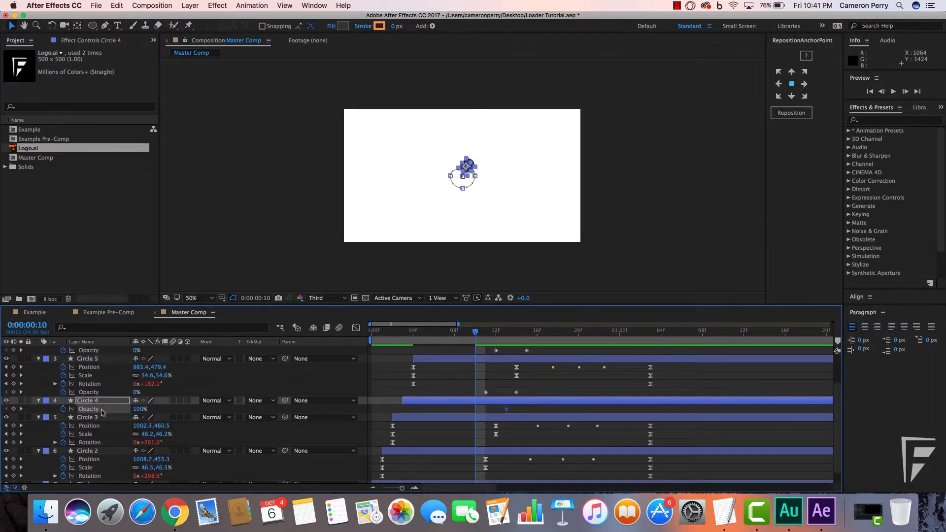
click(140, 409)
text(0)
key(Return)
- Keyframe Circle 3's Opacity to fade in from 0% at frame 9 to 100% at frame 12
key(Page_Down)
key(Page_Down)
click(87, 417)
key(t)
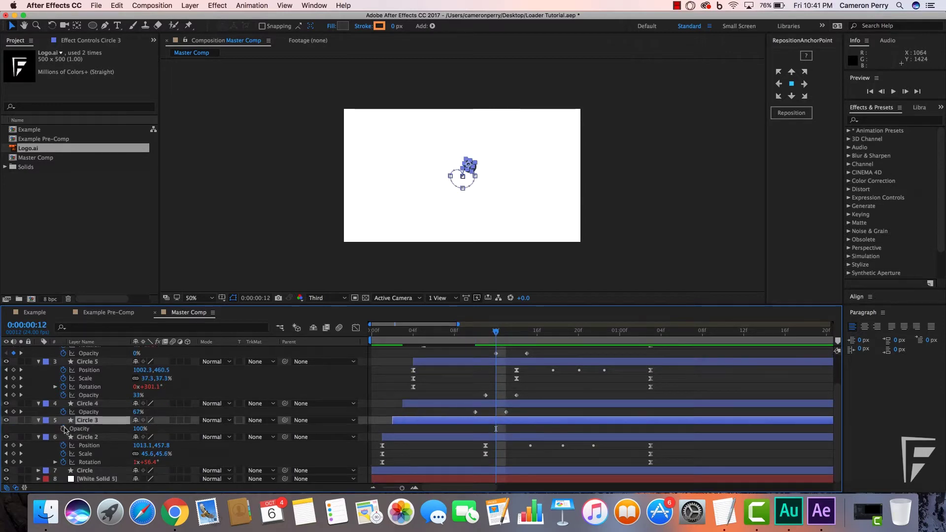
click(62, 429)
key(Page_Up)
key(Page_Up)
key(Page_Up)
click(140, 429)
text(0)
key(Return)
- Keyframe Circle 2's Opacity to fade in from 0% at frame 8 to 100% at frame 11
key(Page_Down)
key(Page_Down)
click(397, 437)
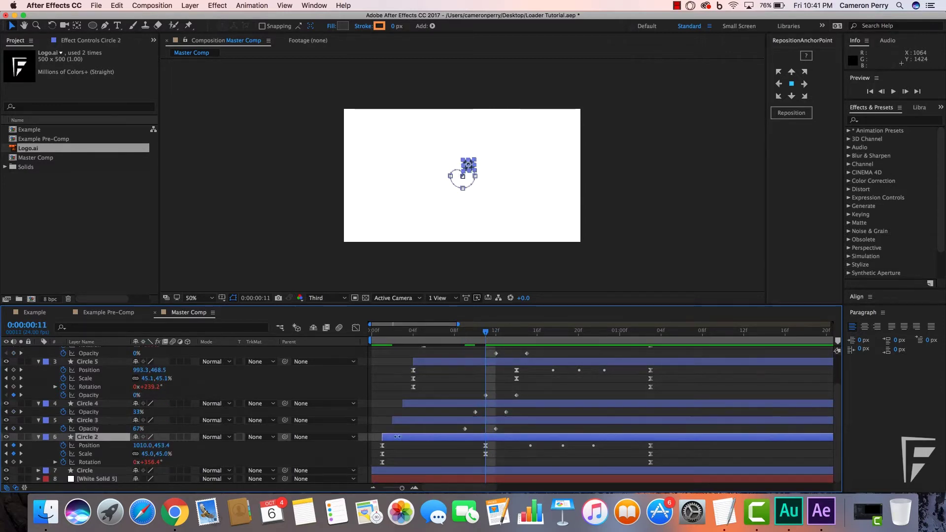
key(t)
click(63, 462)
key(Page_Up)
key(Page_Up)
key(Page_Up)
click(140, 462)
text(0)
key(Return)
- Preview and scrub the animation to examine how the trailing circles fade in
key(space)
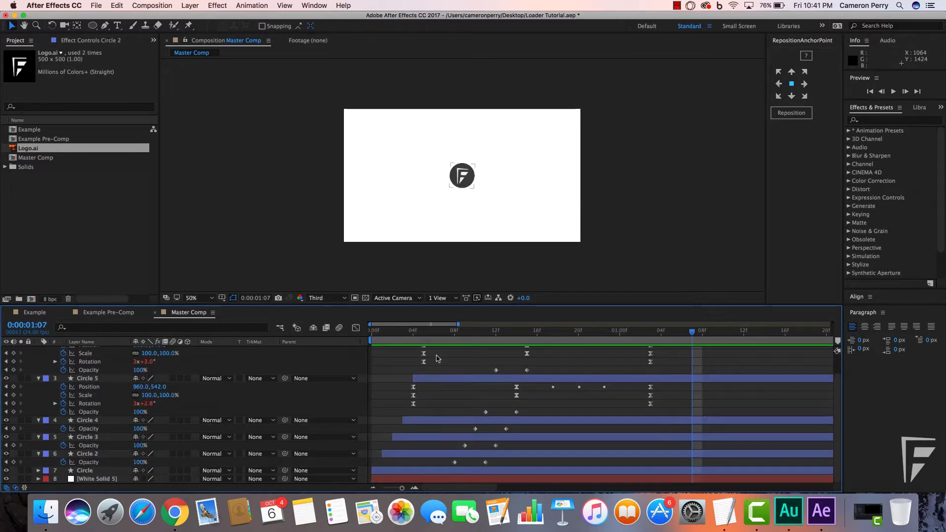
drag(406, 337, 482, 346)
drag(521, 350, 333, 337)
key(space)
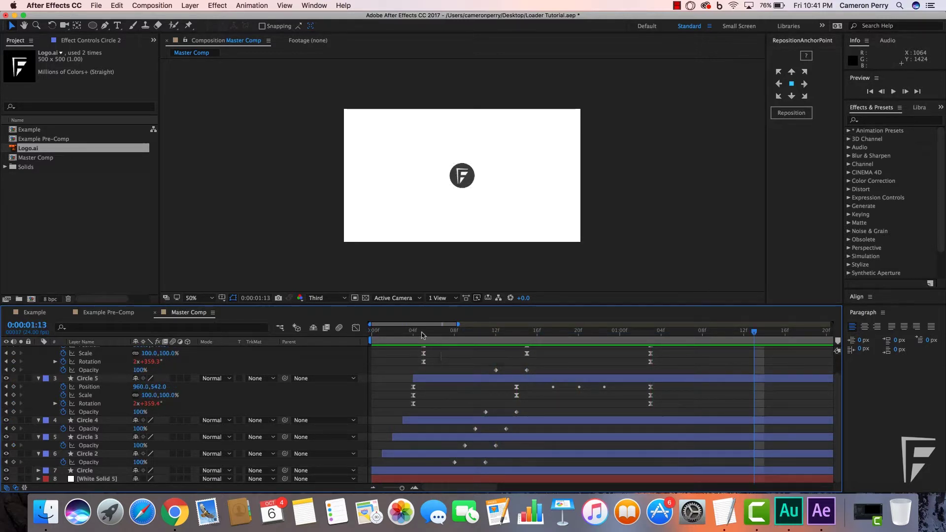
key(space)
- Save the project and collapse the revealed properties of all layers
key(super+s)
key(space)
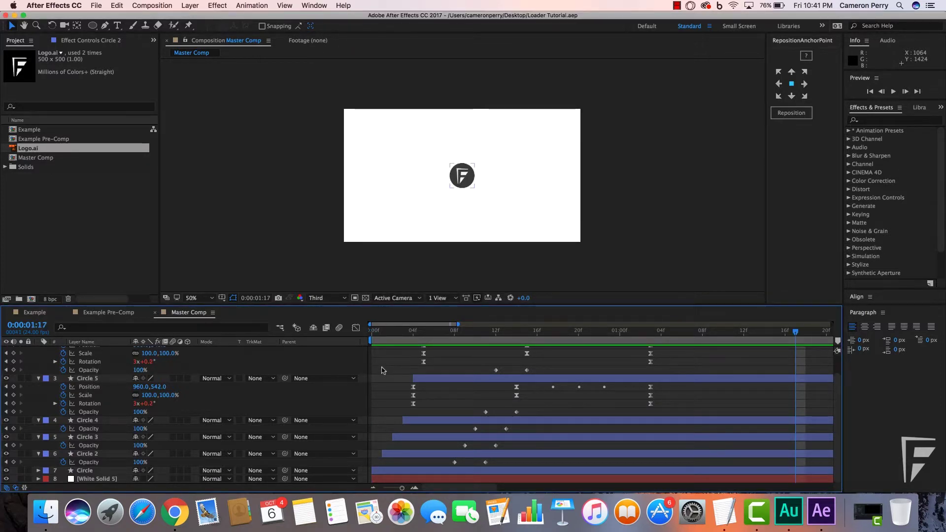
key(u)
scroll(383, 371, up, 3)
key(u)
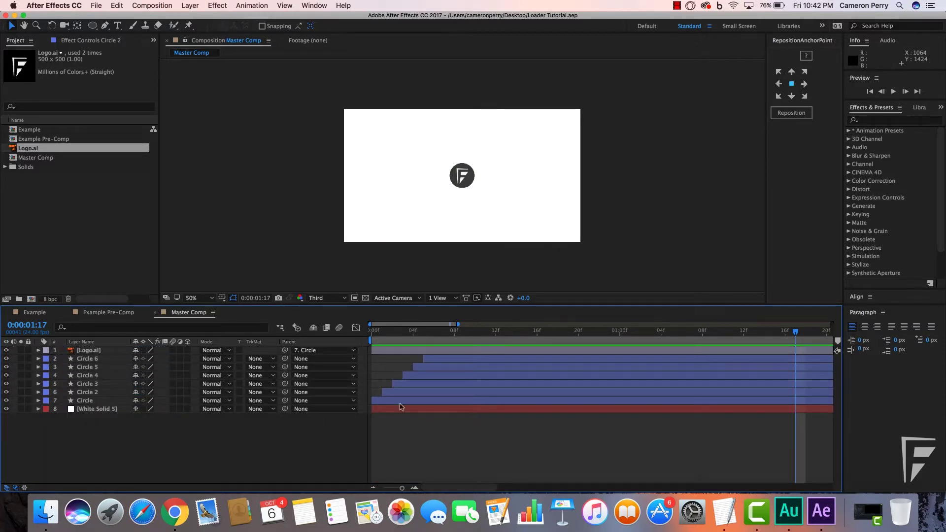
- Pre-compose the logo and all six circle layers into Pre-comp 1, moving all attributes into the new composition
drag(385, 338, 372, 338)
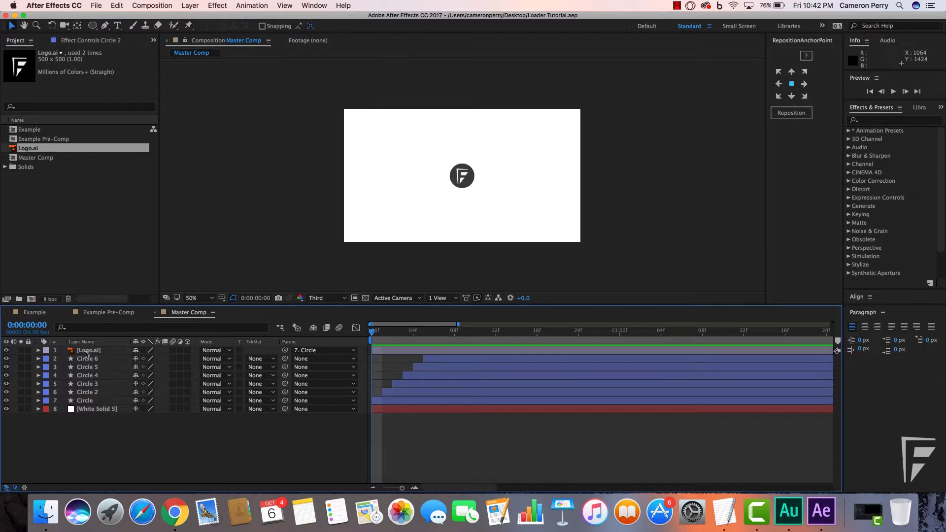
click(87, 350)
shift+click(84, 400)
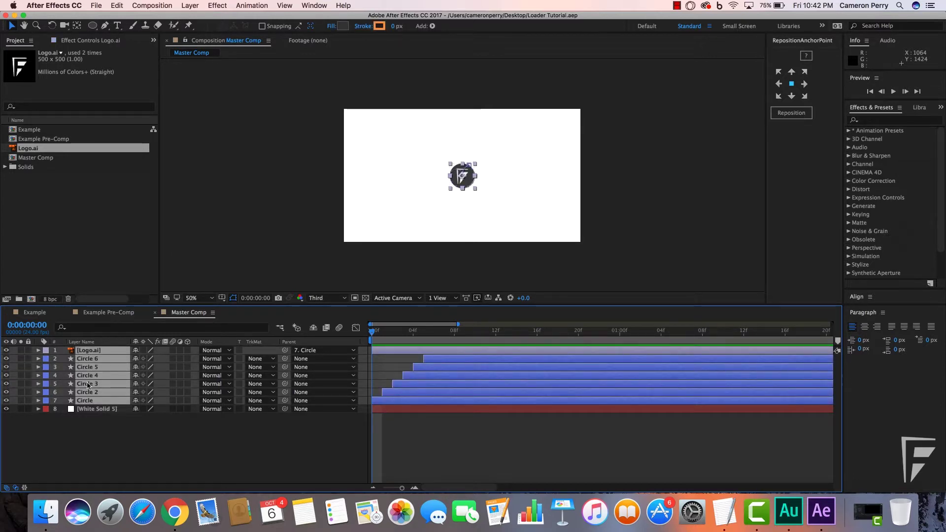
right_click(88, 386)
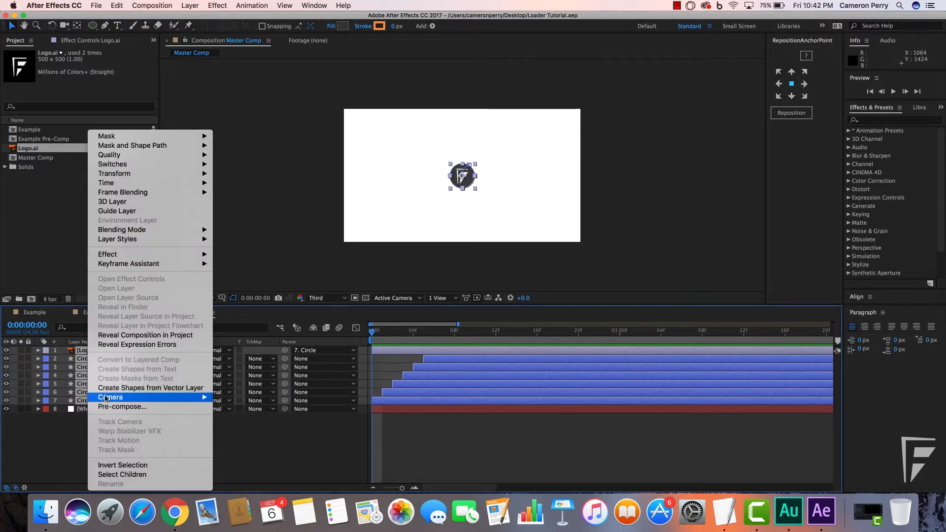
click(108, 406)
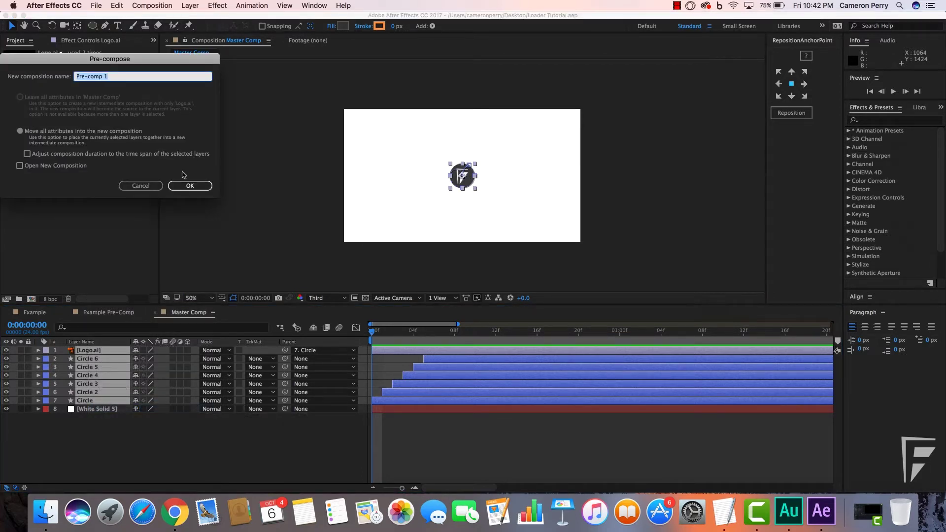
click(186, 184)
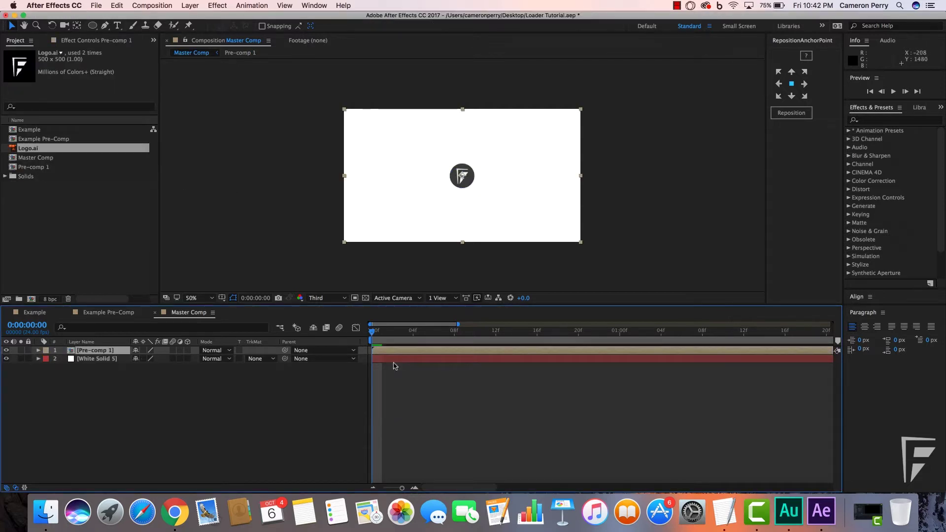
click(413, 376)
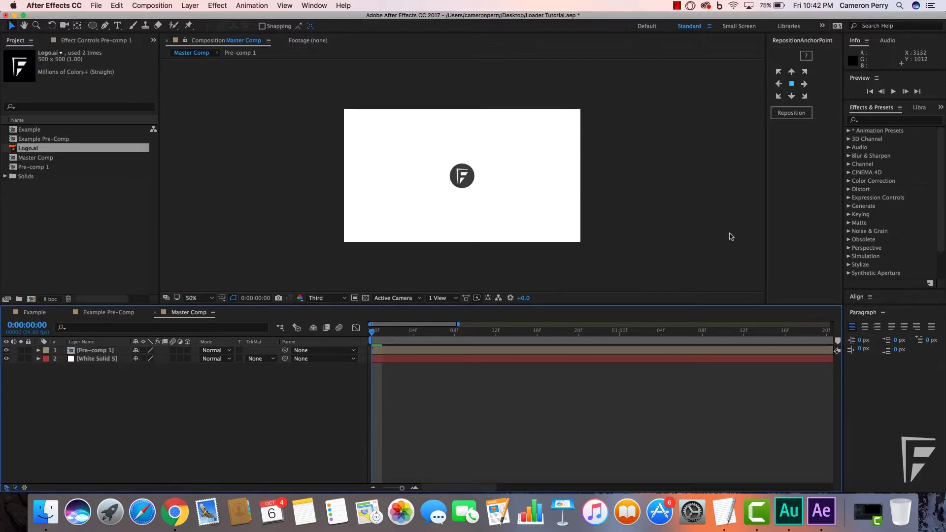
- Find the Matte Choker effect and apply it to Pre-comp 1
click(895, 120)
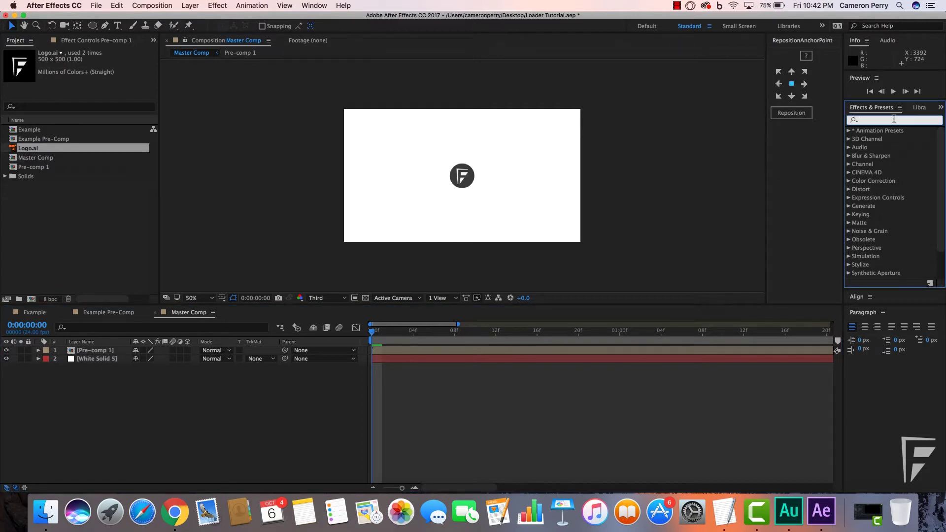
text(Matte)
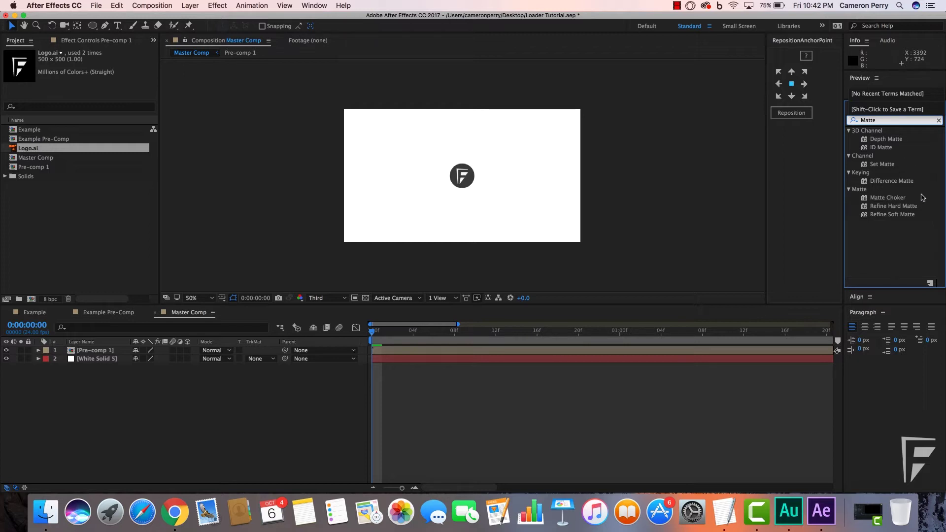
click(889, 199)
drag(889, 198, 485, 199)
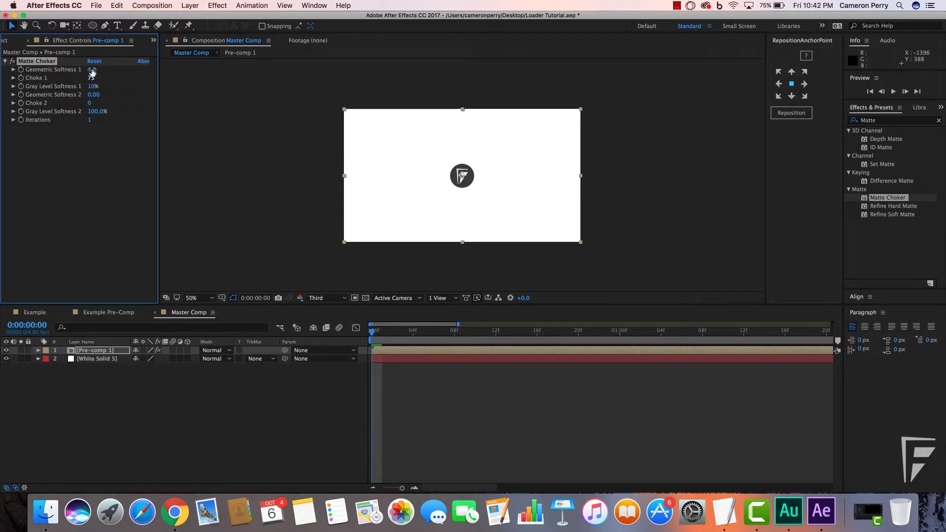
- Set Matte Choker's Geometric Softness 1, Choke 1 and Gray Level Softness 1 to 0
click(92, 70)
key(Return)
click(90, 80)
key(Return)
click(91, 87)
text(0)
key(Return)
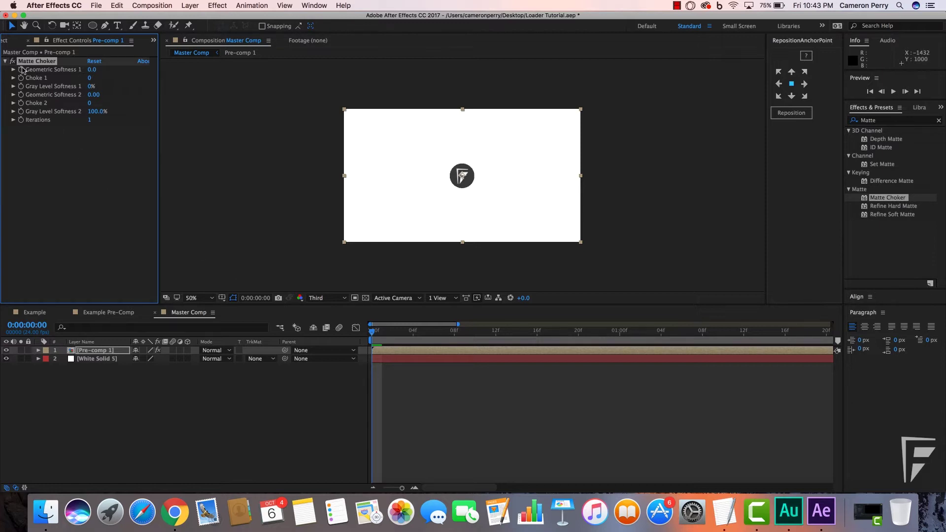
- Start keyframing Geometric Softness 1, Choke 1 and Gray Level Softness 1 at frame 0, and reveal their keyframes on Pre-comp 1
click(21, 70)
click(20, 78)
key(u)
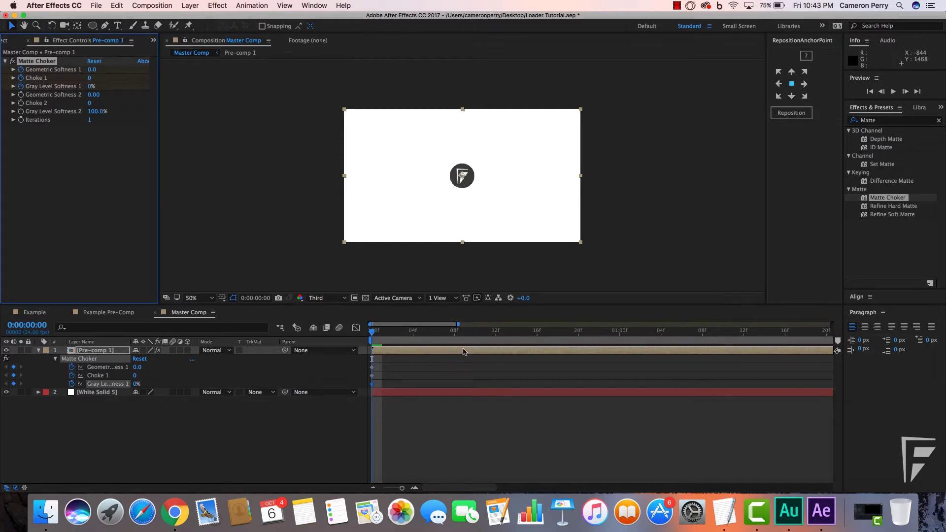
- At frame 13, keyframe Matte Choker's Geometric Softness 1 to 60, Choke 1 to 100 and Gray Level Softness 1 to 2%
drag(496, 337, 505, 337)
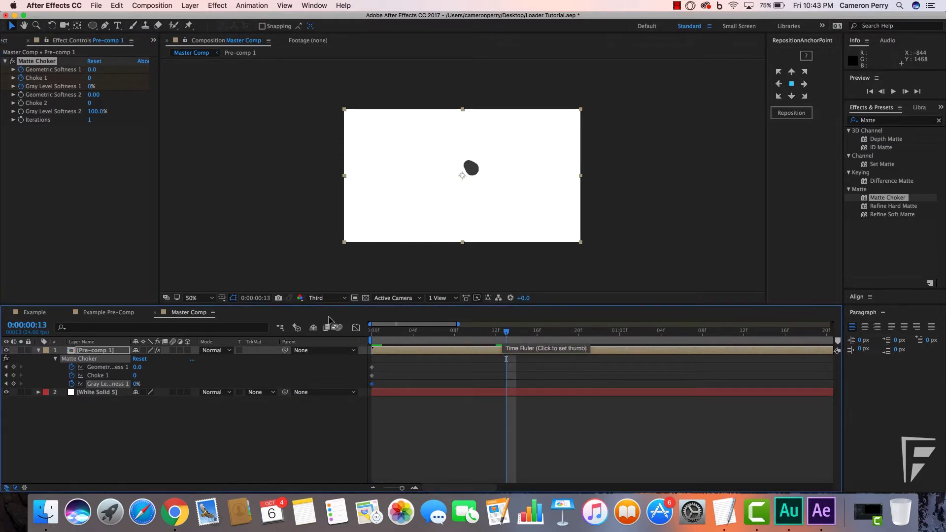
click(137, 368)
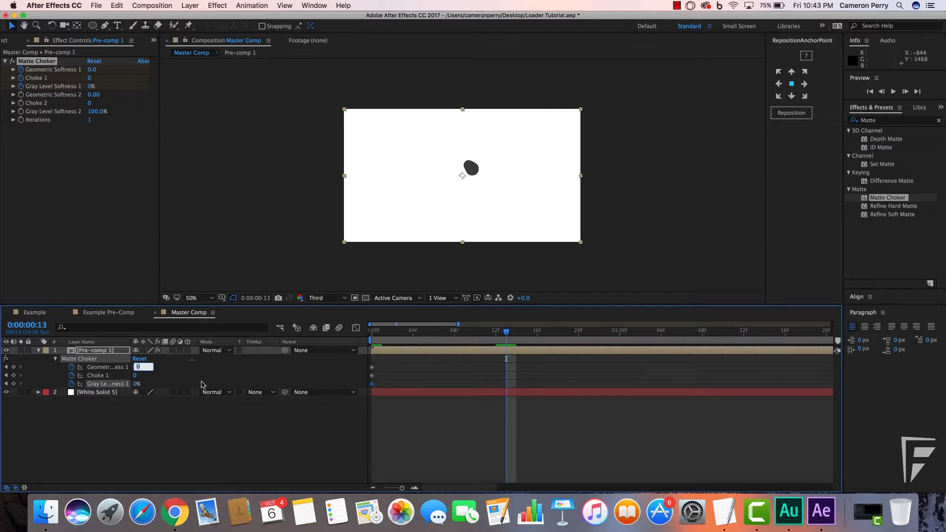
text(60)
key(Return)
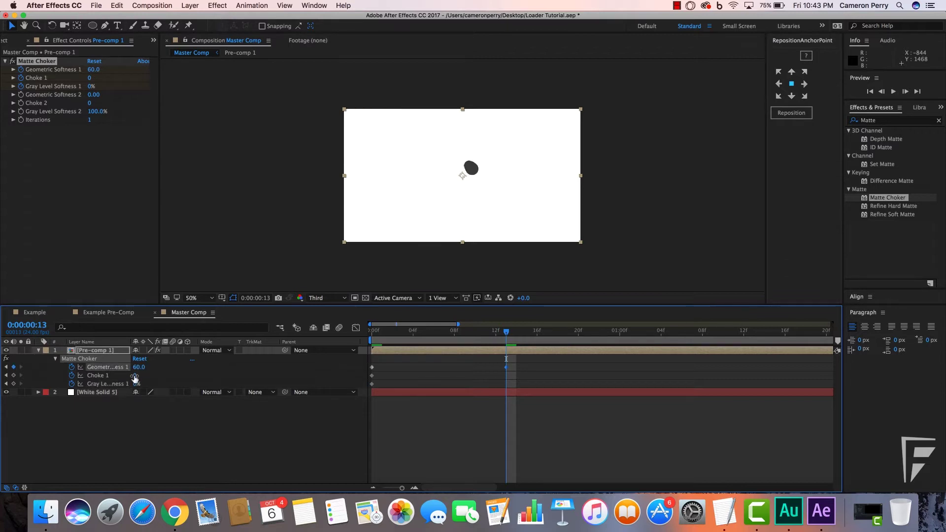
click(135, 376)
text(100)
key(Return)
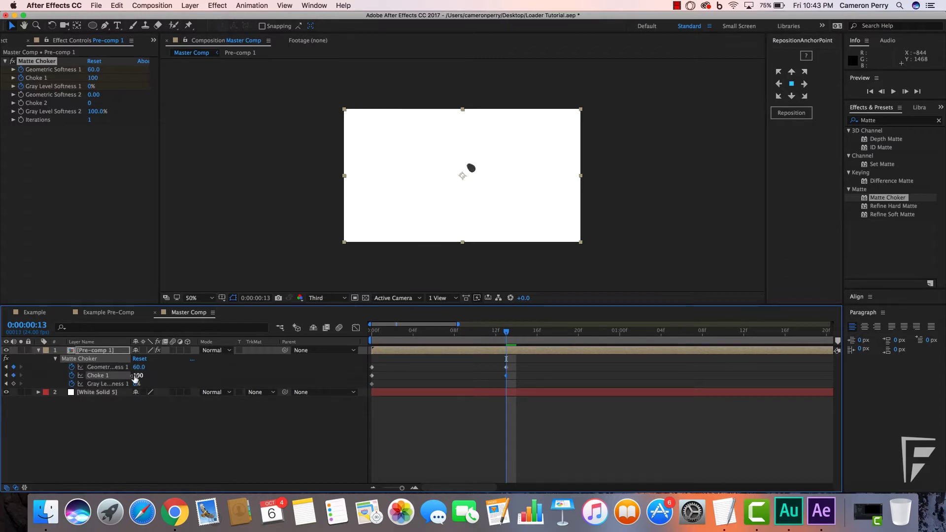
click(134, 384)
text(2)
key(Return)
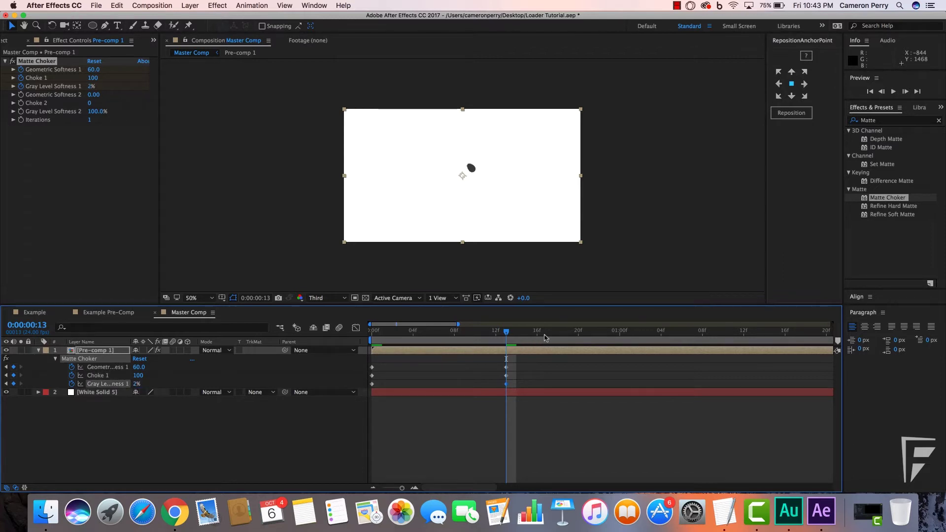
- At 0:00:01:03, keyframe Matte Choker's Geometric Softness 1, Choke 1 and Gray Level Softness 1 back to 0
drag(540, 338, 651, 338)
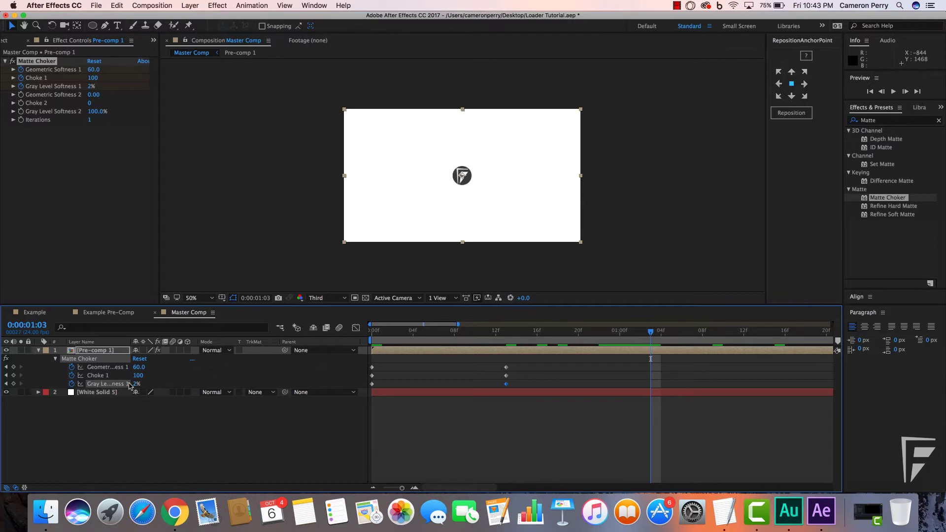
click(139, 367)
text(0)
key(Tab)
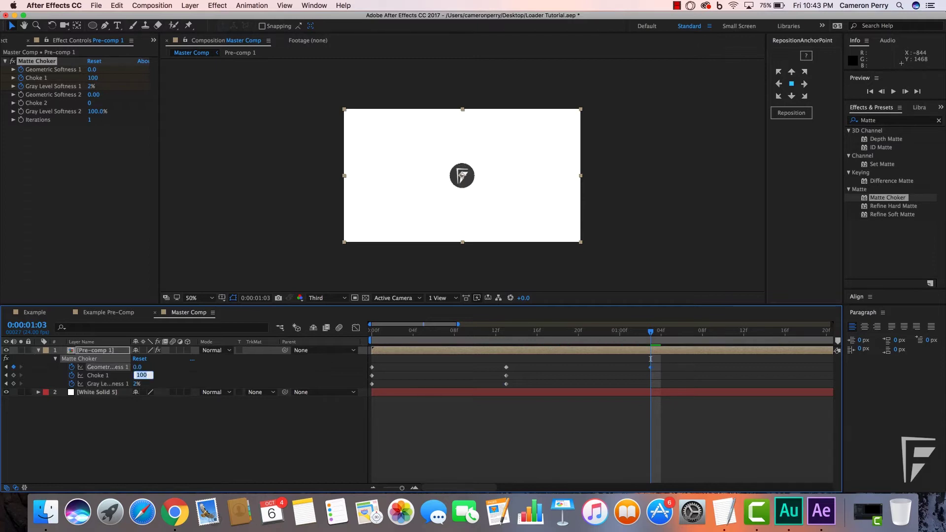
text(0)
key(Tab)
text(0)
key(Return)
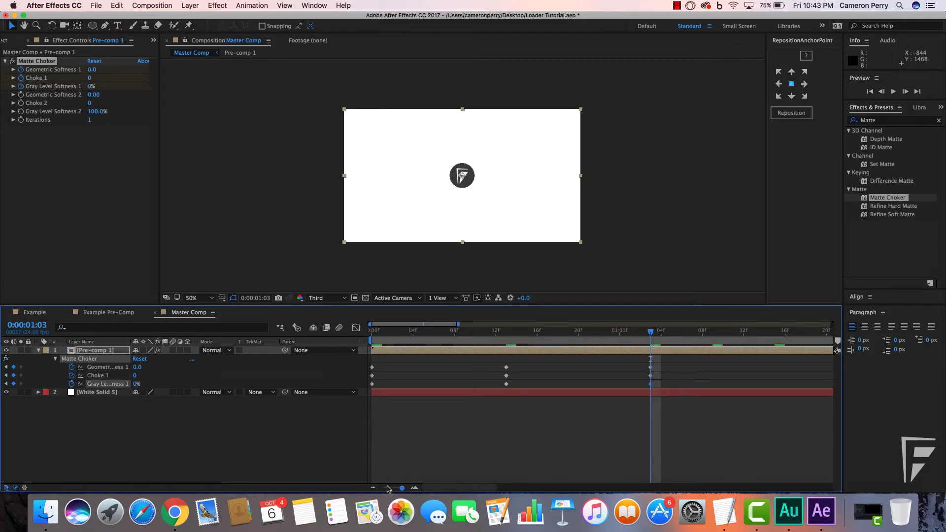
- Shift Matte Choker's middle keyframes one frame later to frame 14, and apply Easy Ease to all of its keyframes
click(458, 439)
drag(496, 365, 520, 369)
click(495, 364)
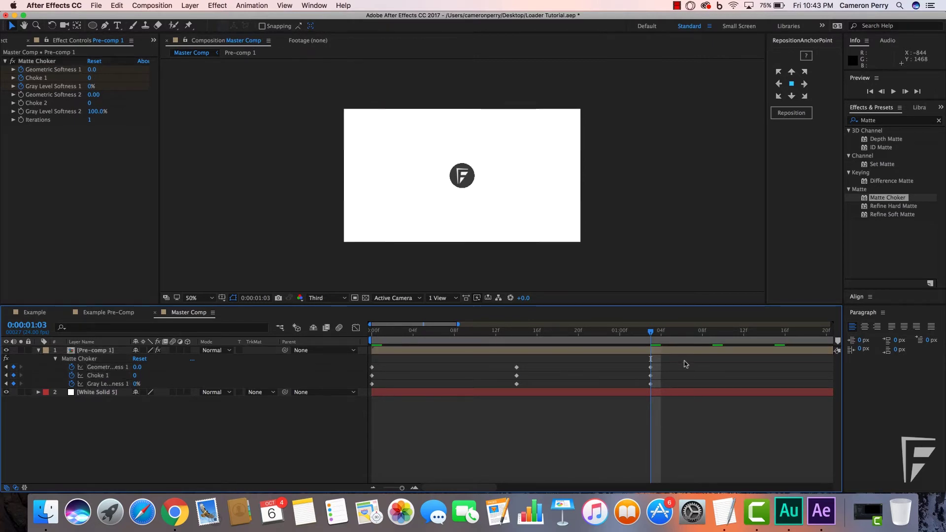
drag(681, 363, 365, 390)
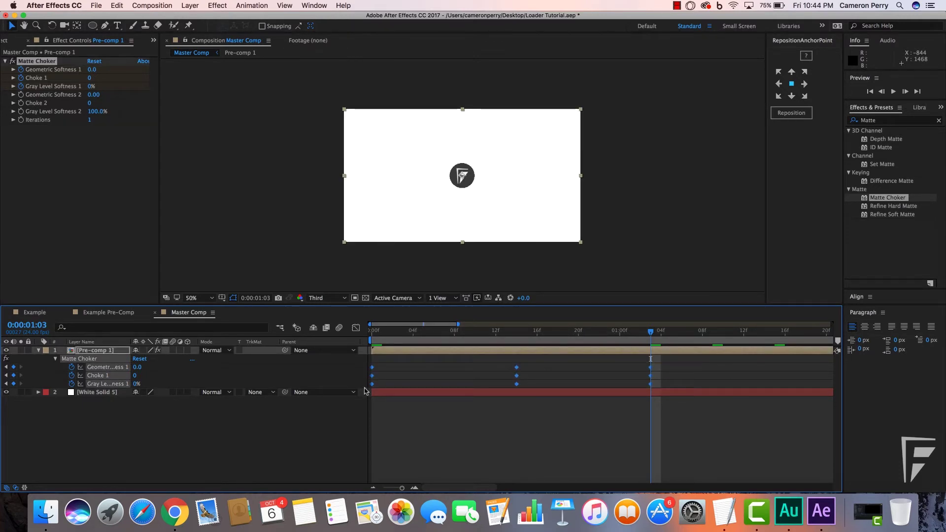
click(268, 237)
- Preview the loader animation in Master Comp and inspect the merged liquid shape at 0:00:00:19
key(space)
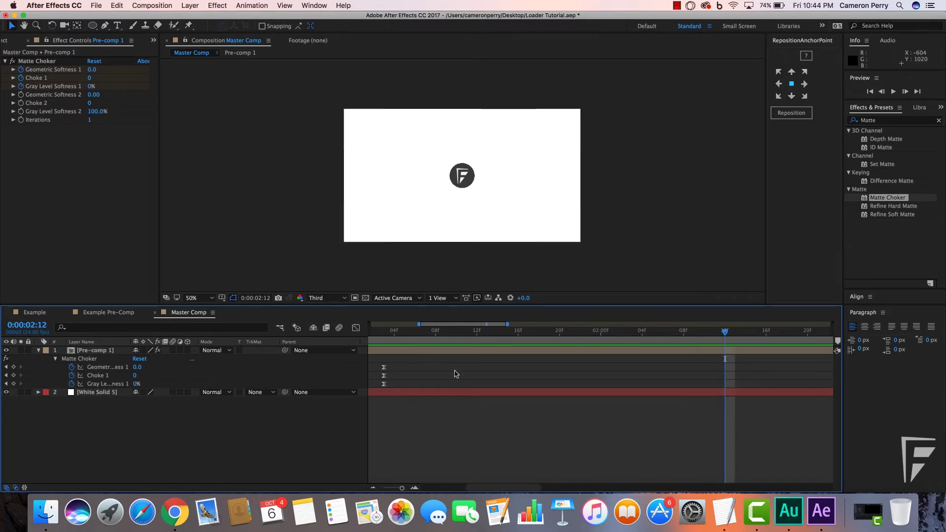
key(space)
key(space)
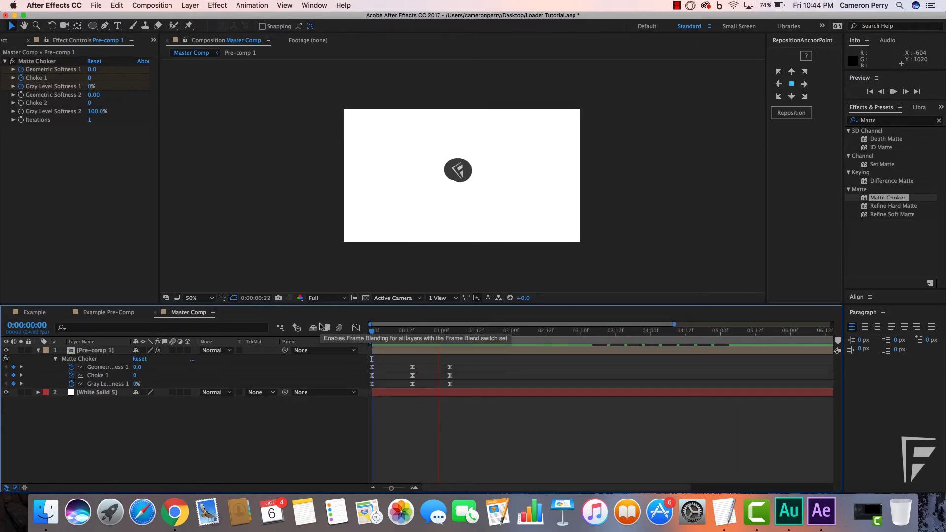
key(space)
mouse_move(440, 338)
mouse_down()
mouse_move(448, 338)
mouse_move(427, 338)
mouse_up()
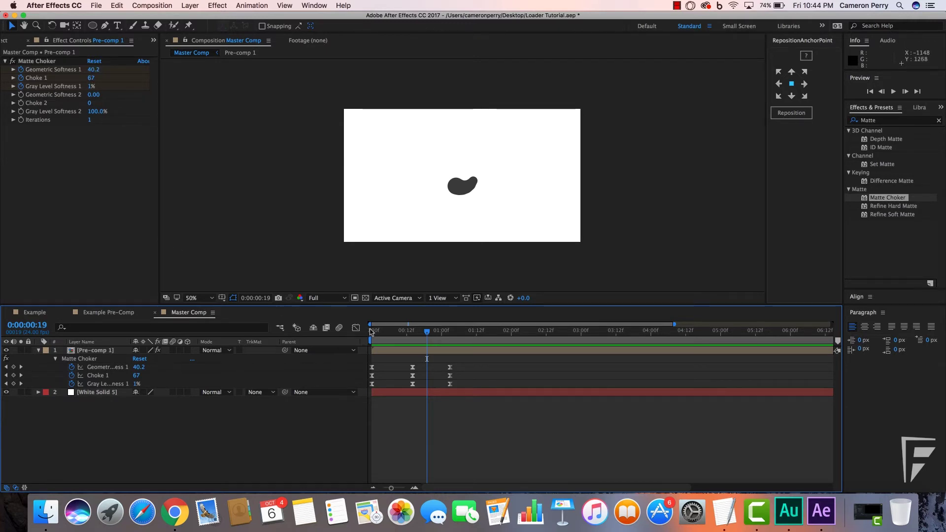
- Open Pre-comp 1 and reveal the keyframes of the duplicate layers Circle 2 through Circle 6
double_click(380, 352)
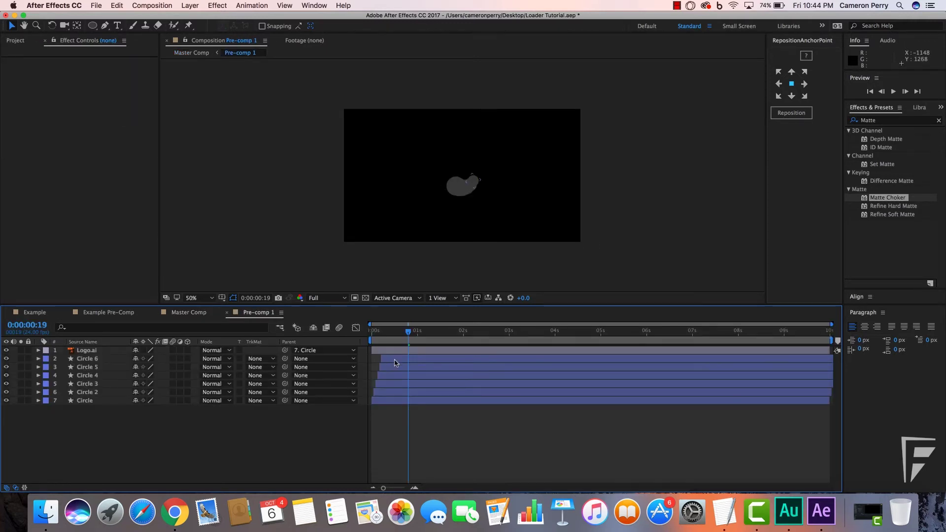
click(394, 360)
shift+click(394, 402)
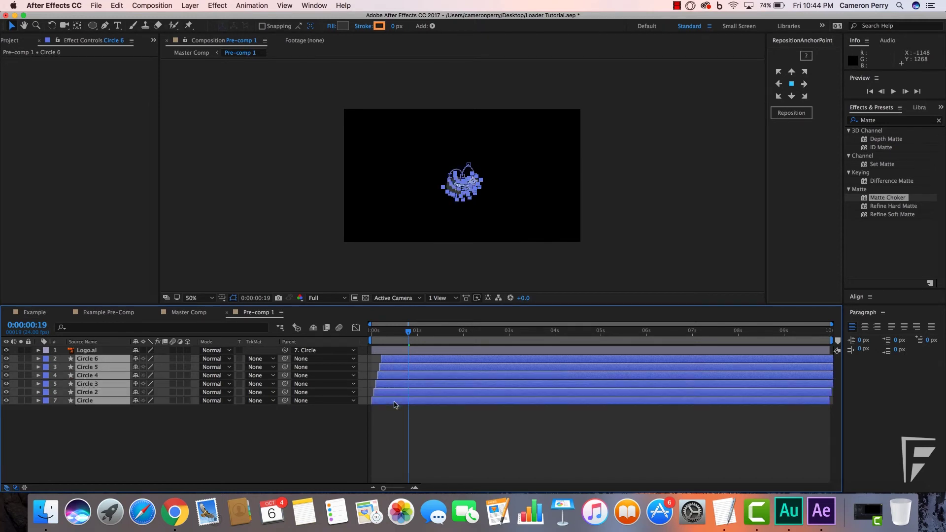
click(393, 416)
click(395, 393)
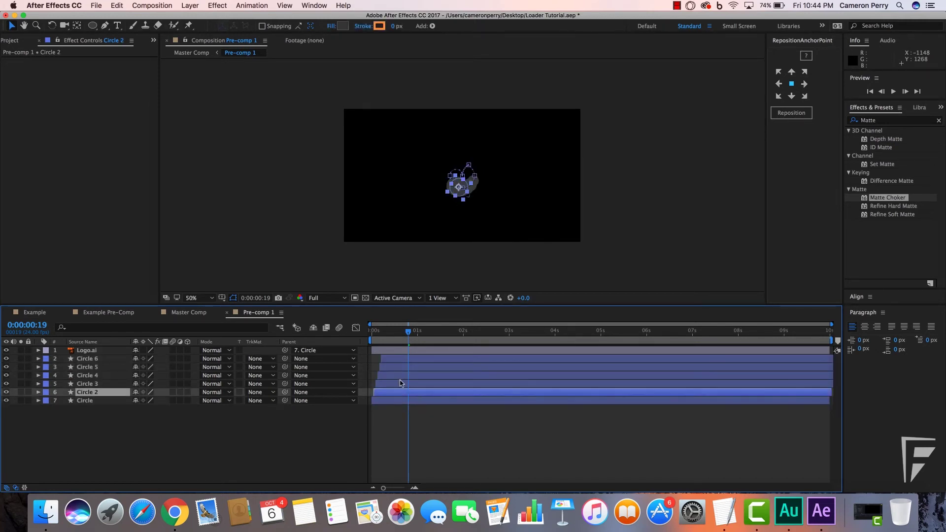
shift+click(407, 362)
key(u)
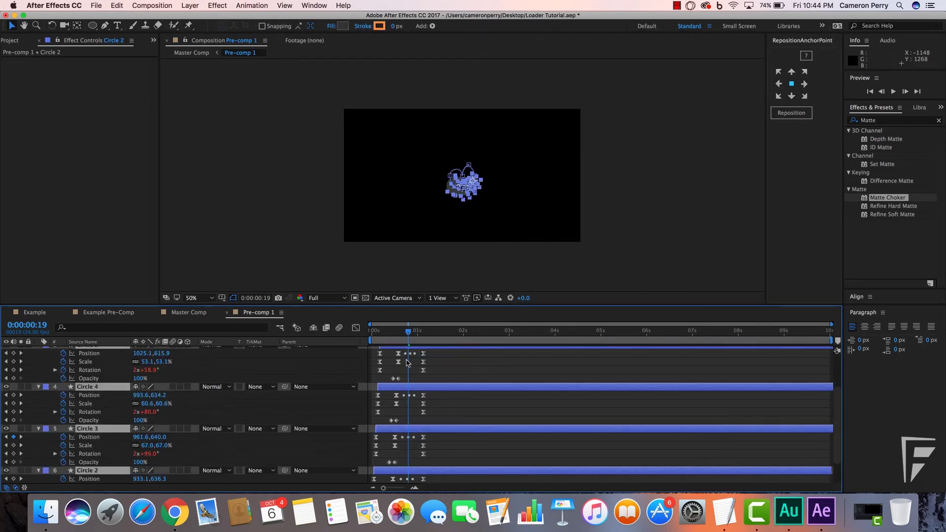
- Keyframe Circle 5's Opacity at 100% at 0:00:00:23 and 0% at 0:00:01:03
drag(409, 333, 418, 349)
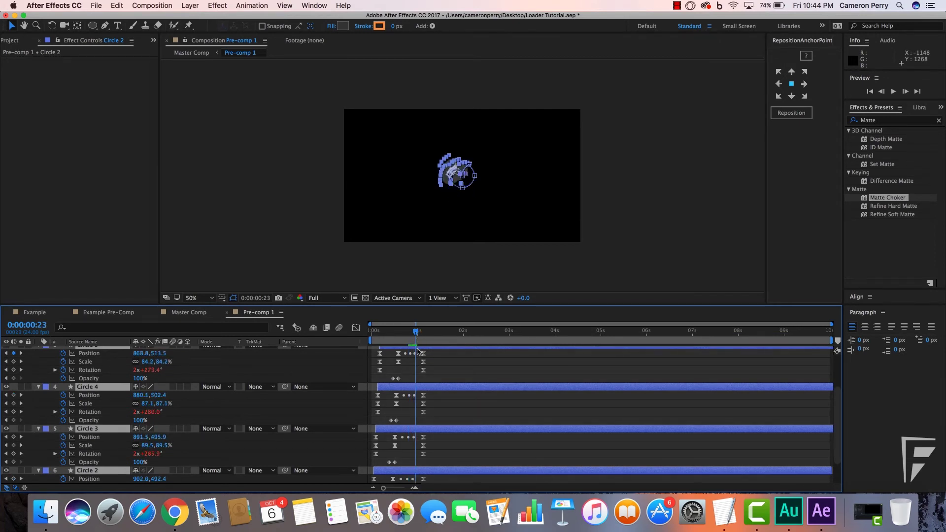
click(425, 381)
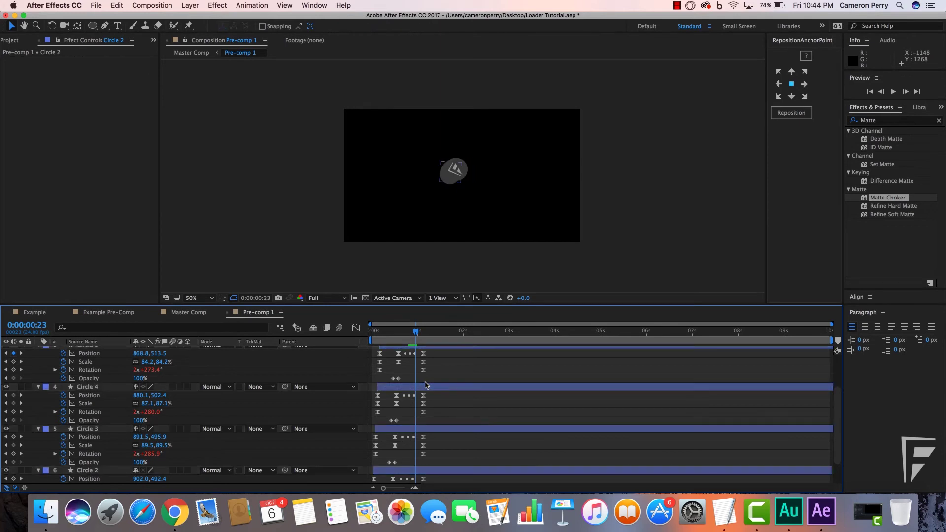
click(14, 379)
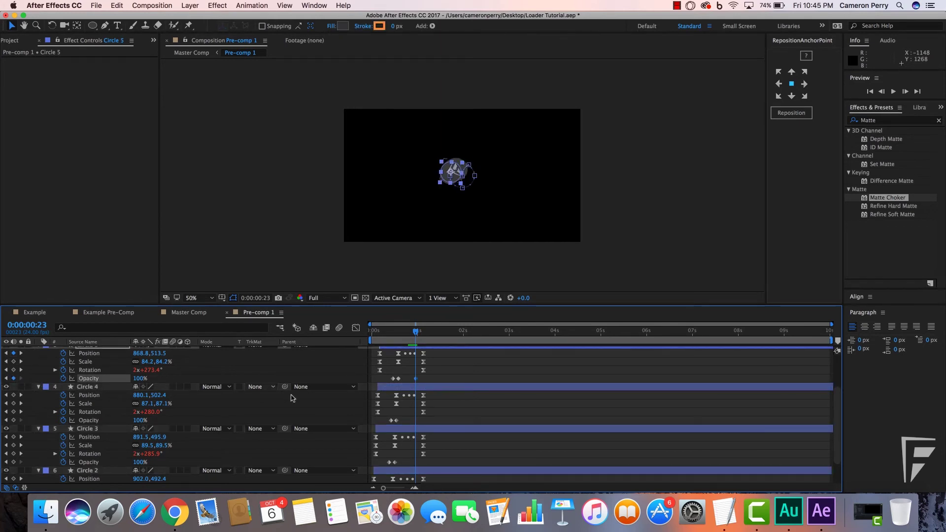
click(423, 335)
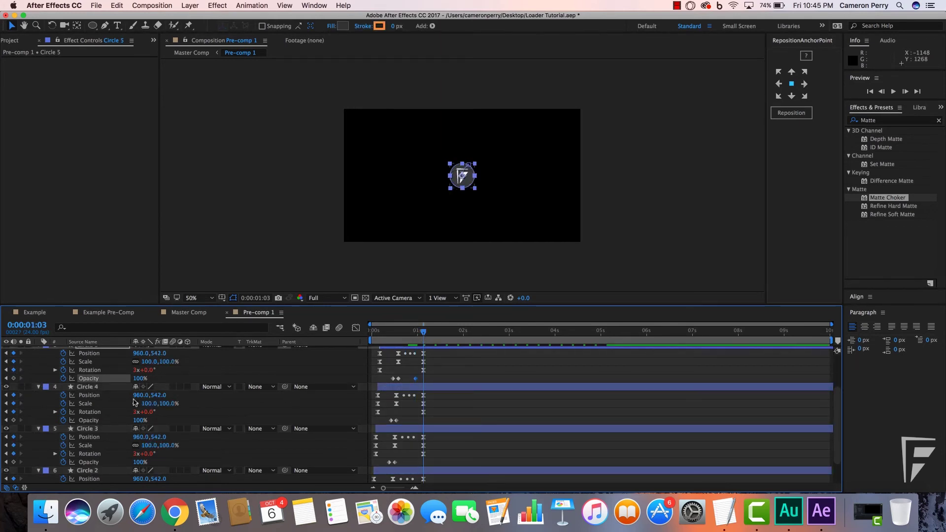
click(140, 378)
text(0)
key(Return)
click(254, 238)
- Return to Master Comp, check the liquid shape at 0:00:00:19 and preview the loader from the start
click(187, 315)
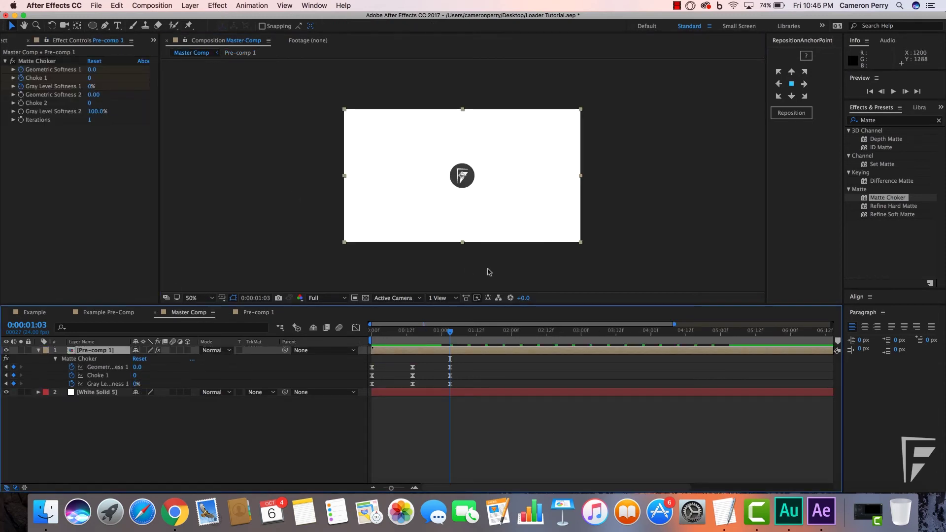
drag(445, 332, 427, 333)
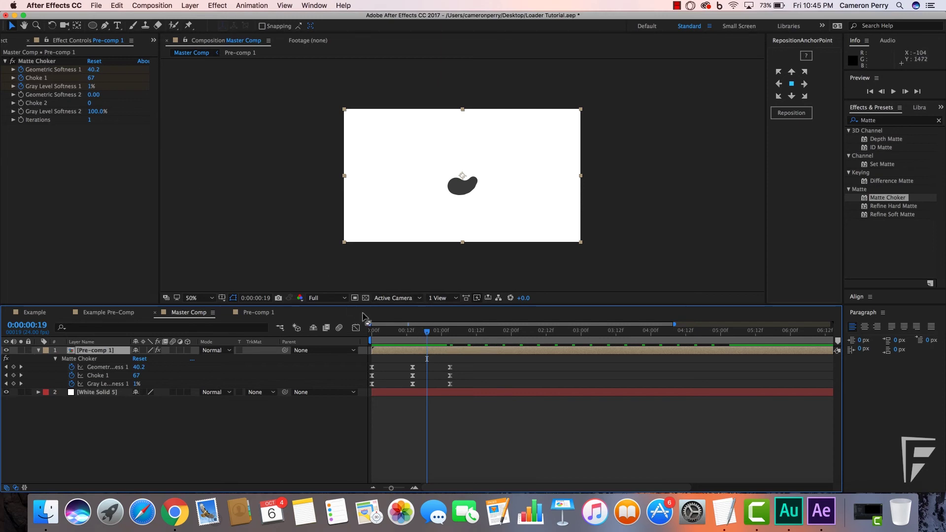
key(space)
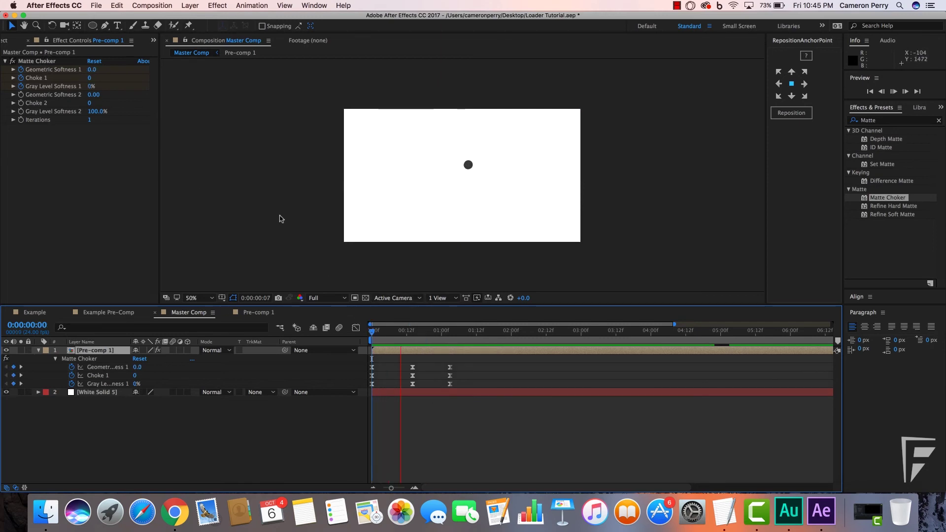
key(space)
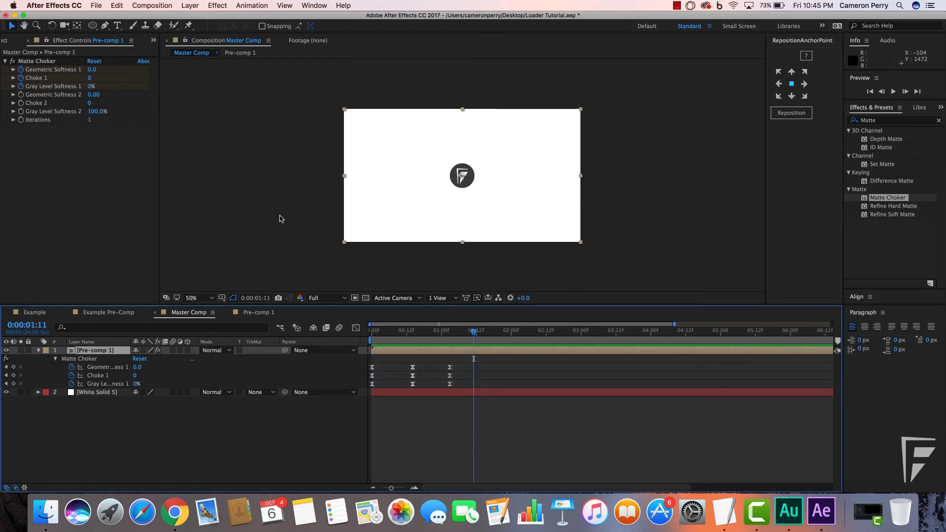
drag(414, 332, 318, 321)
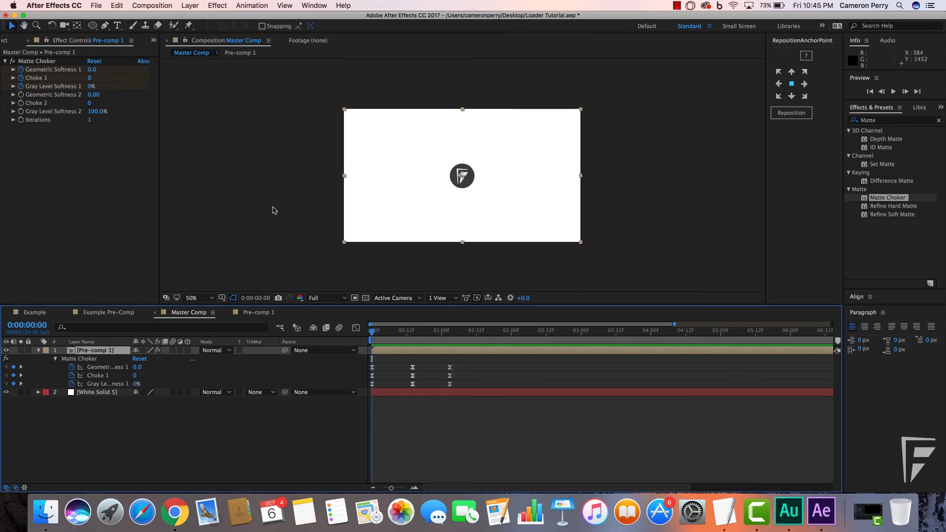